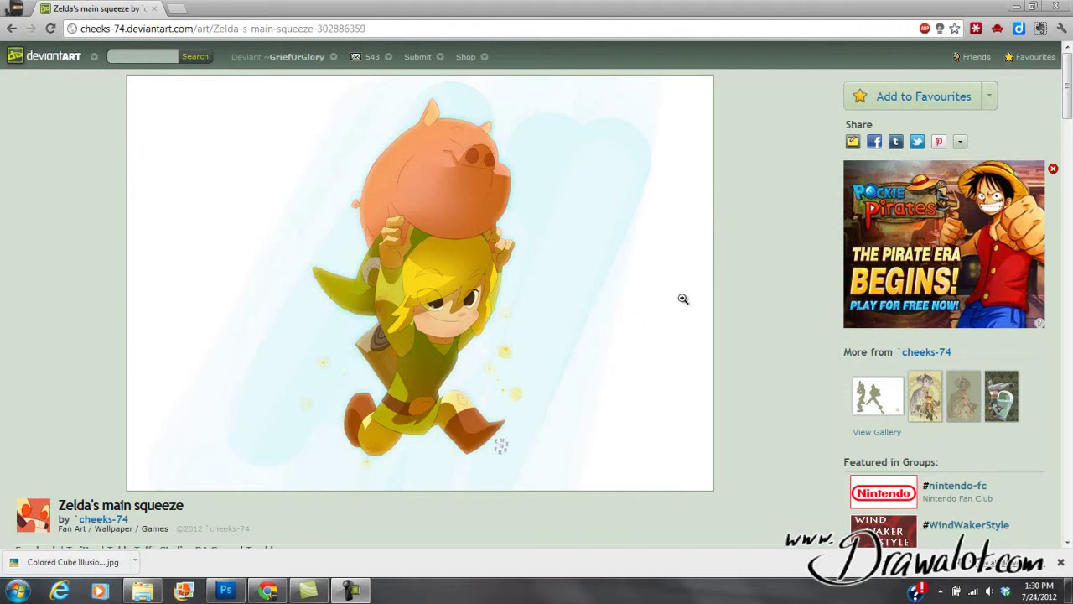
- Create a new 1600×900 document from the clipboard preset and paste the page screenshot into it
left_click(228, 593)
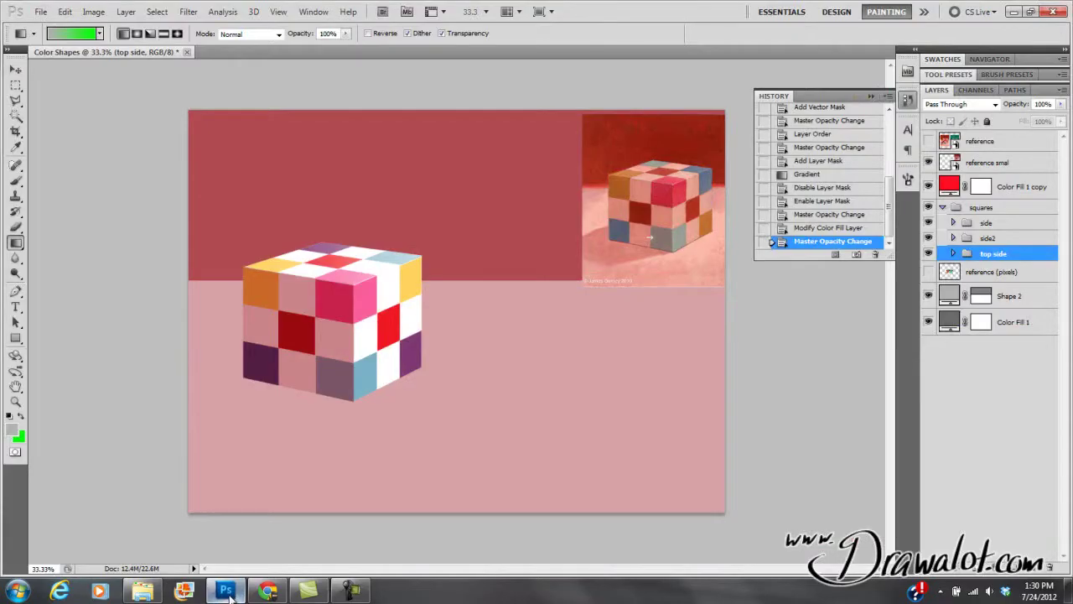
key("ctrl+n")
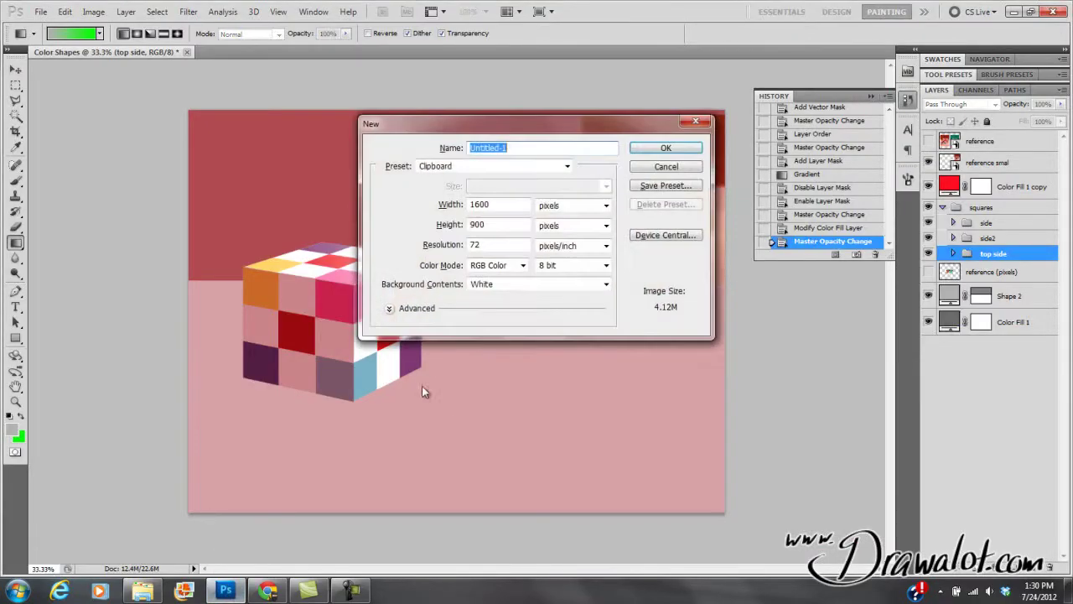
left_click(637, 149)
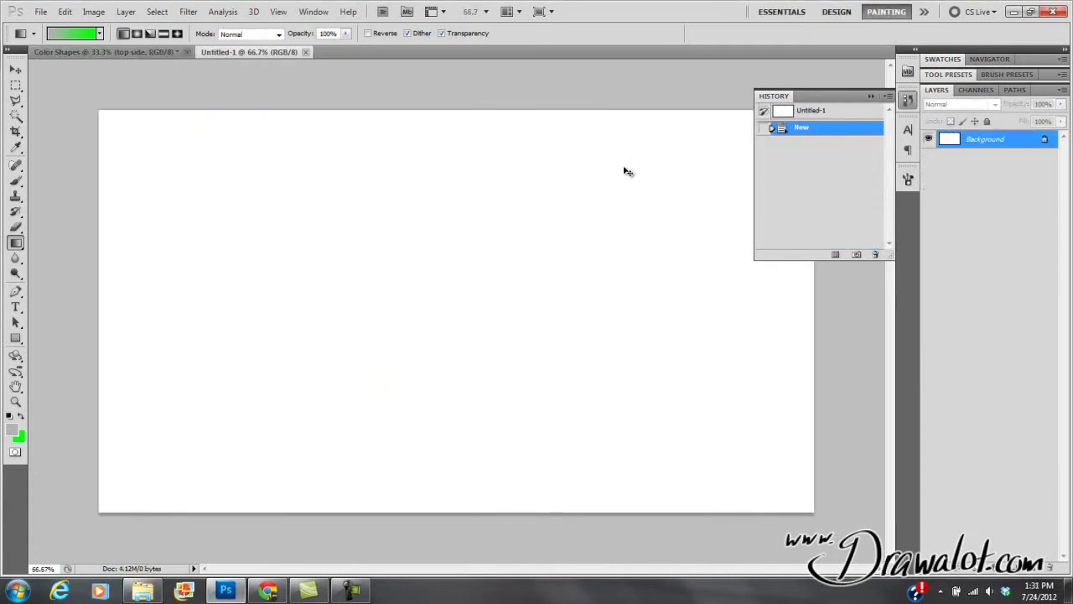
key("ctrl+v")
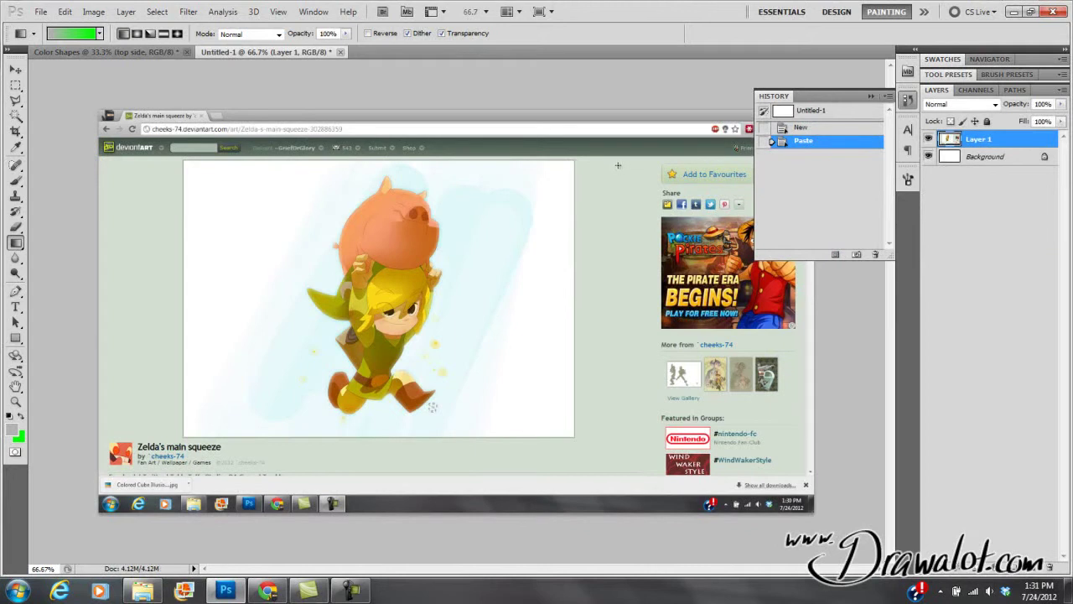
- Copy the artwork region onto its own layer and delete the screenshot and white background layers
left_click(17, 87)
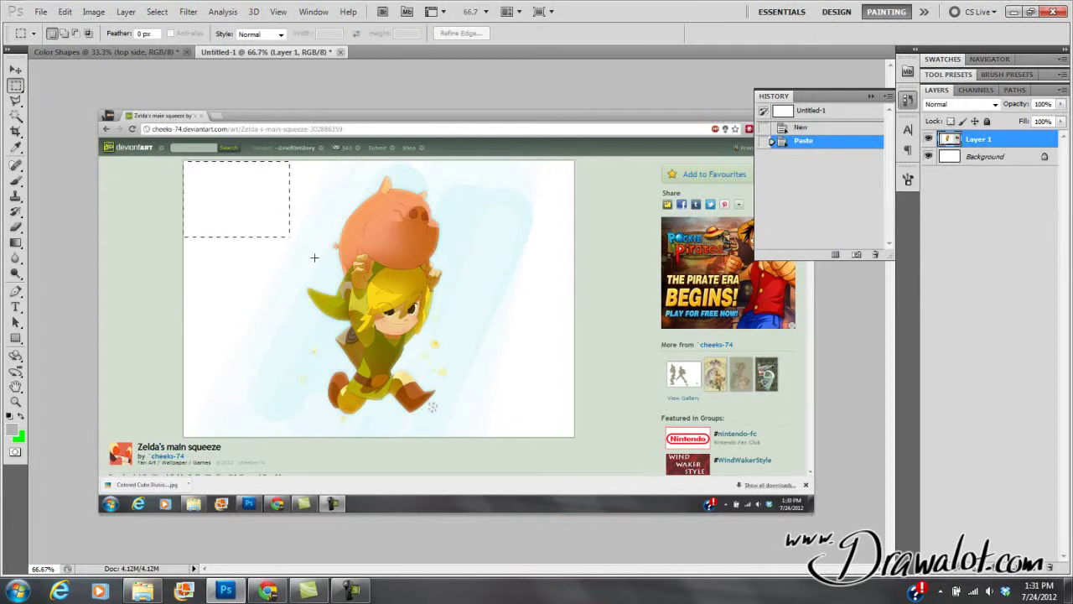
left_click_drag(293, 241, 574, 435)
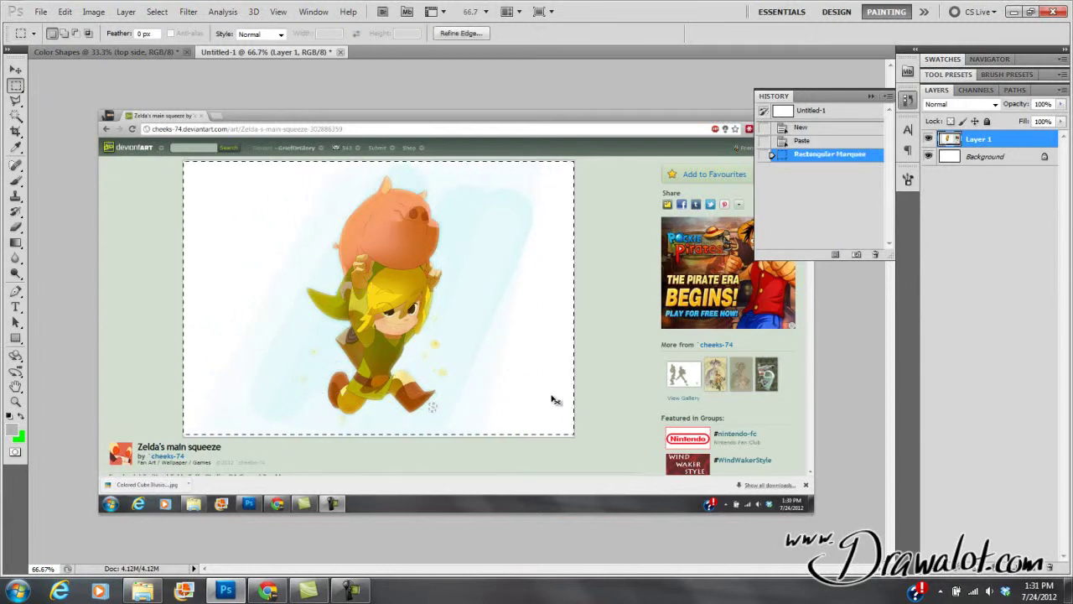
key("ctrl+c")
key("ctrl+v")
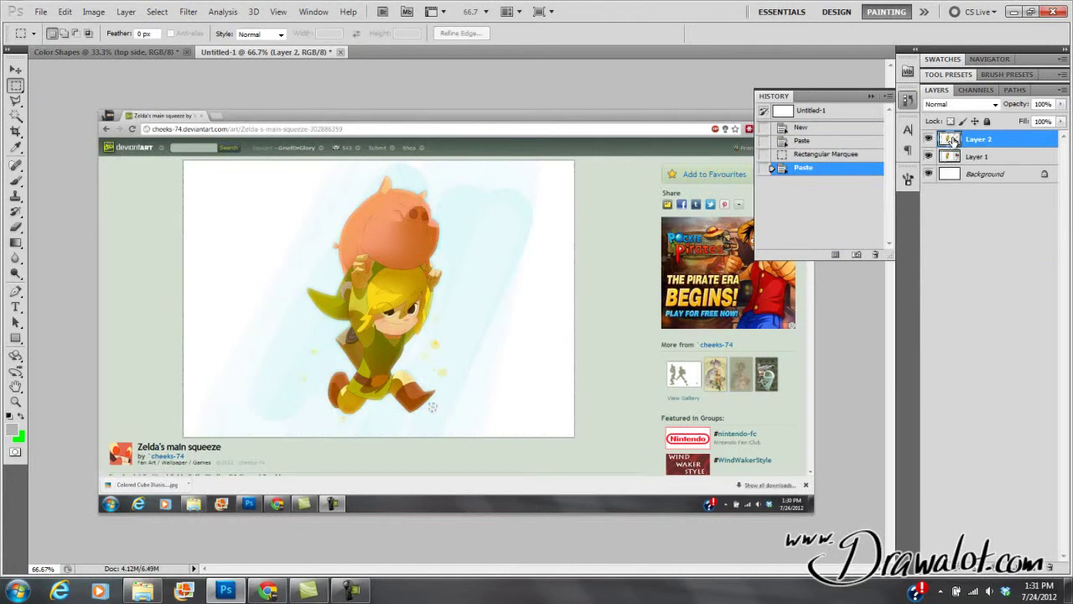
left_click_drag(947, 156, 1048, 568)
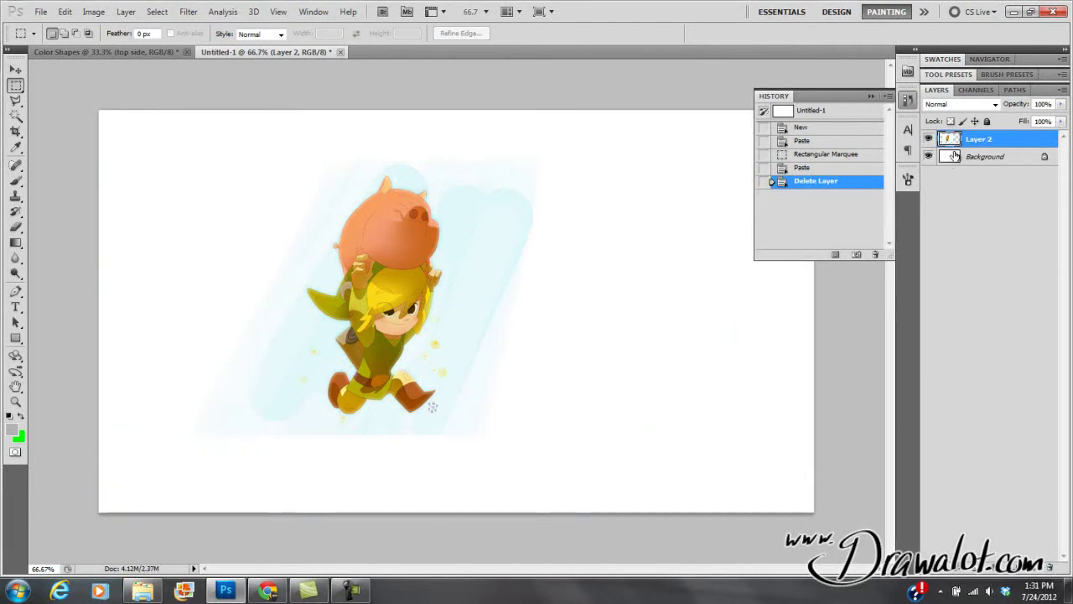
left_click_drag(946, 160, 1049, 567)
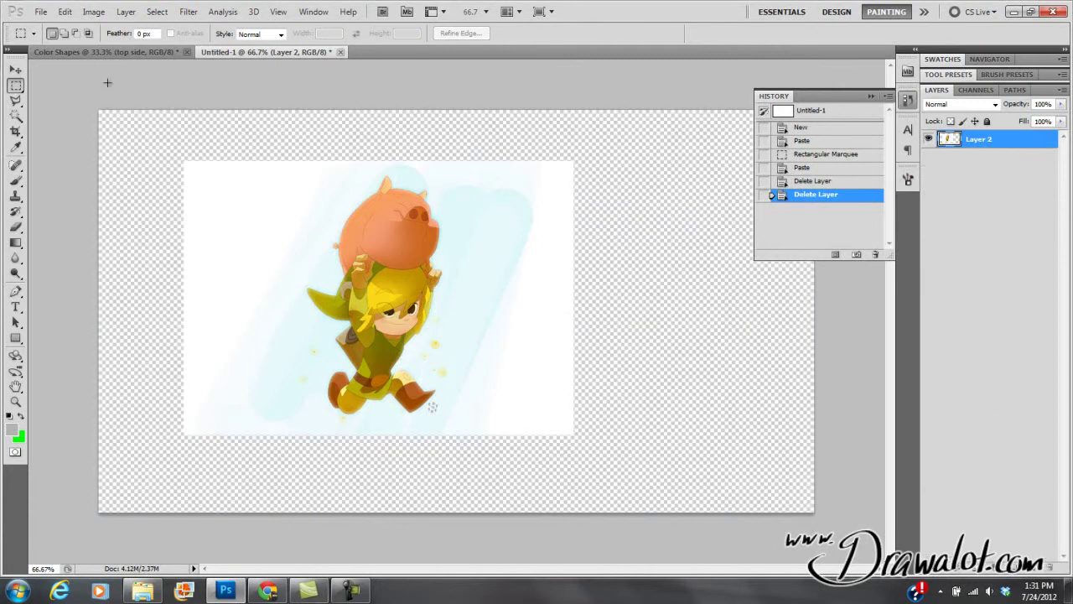
- Add a Solid Color fill layer, Color Fill 1, in light grey d3d3d3
left_click(126, 12)
mouse_move(164, 115)
left_click(291, 115)
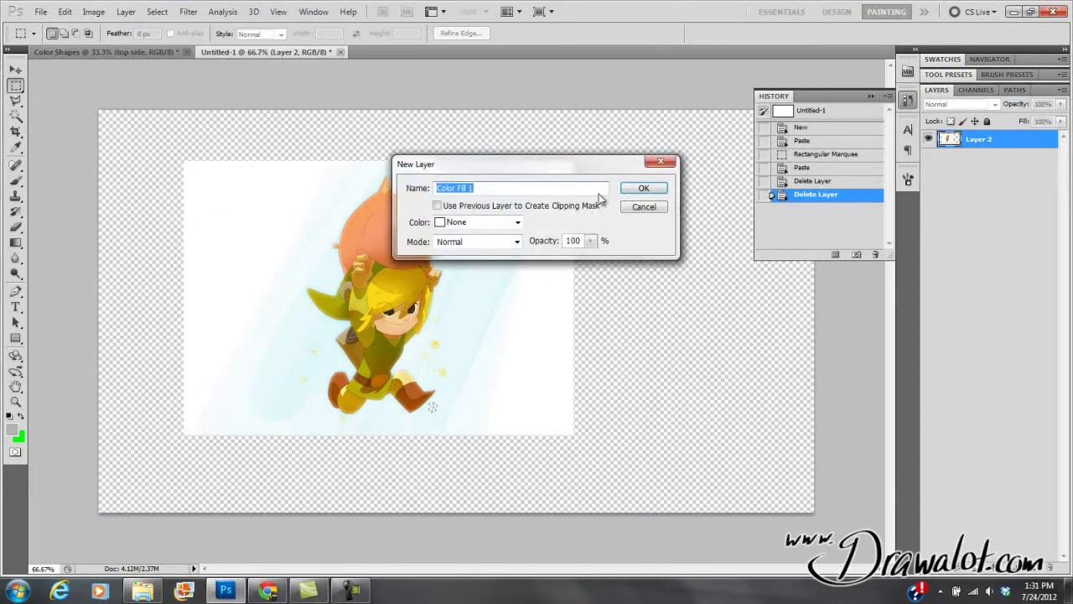
left_click(644, 188)
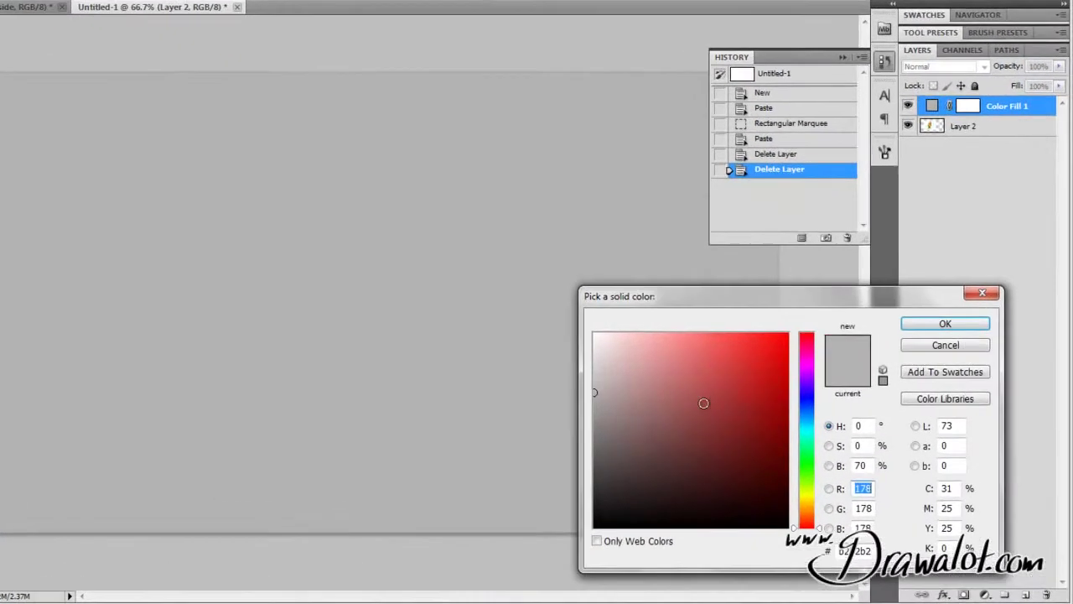
left_click_drag(559, 340, 551, 324)
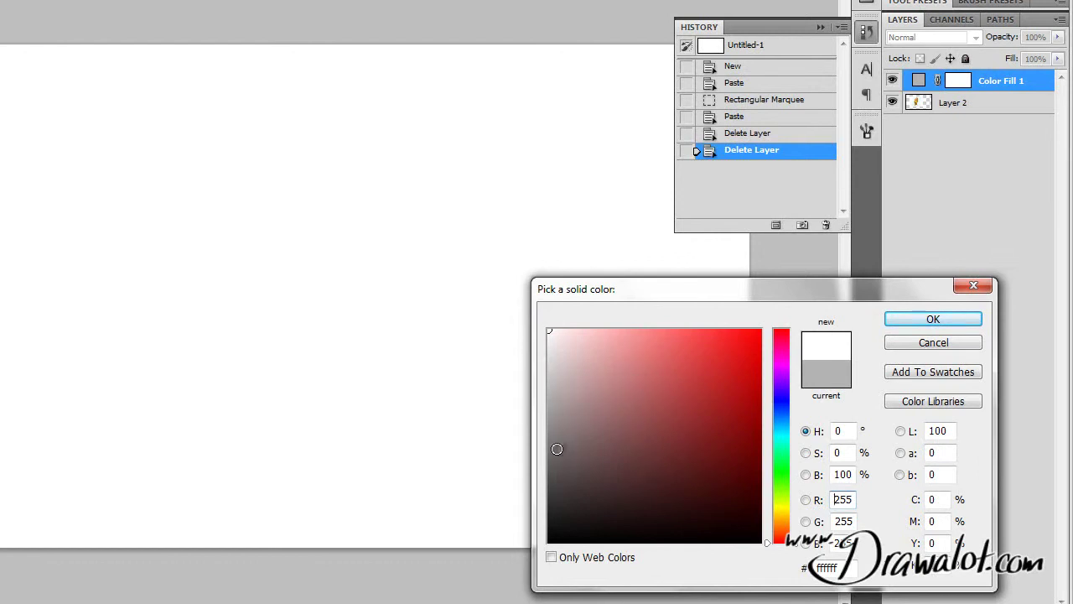
left_click(550, 365)
left_click(548, 366)
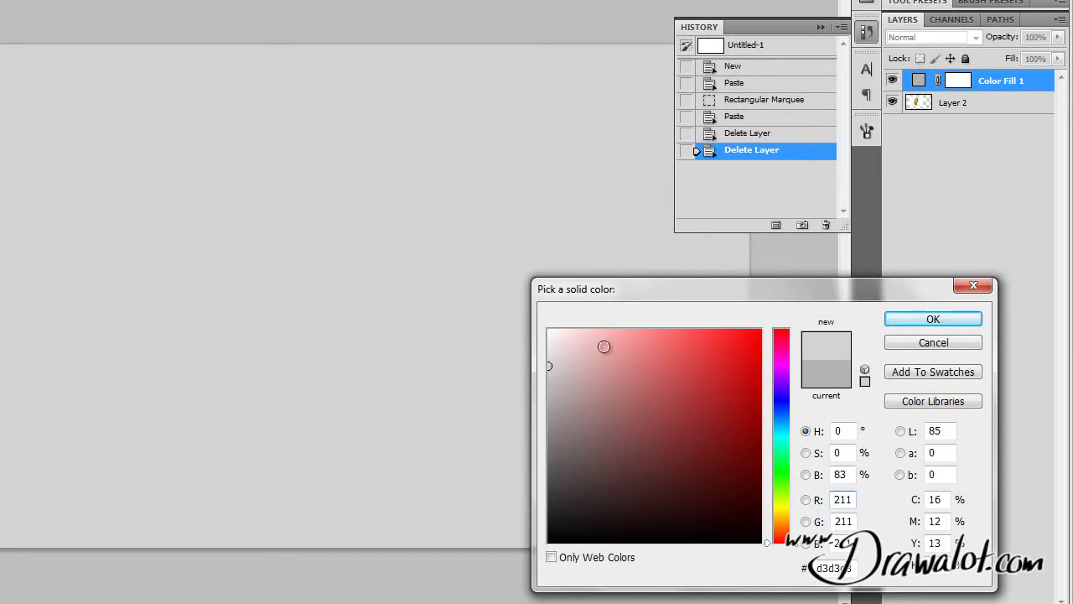
left_click(921, 320)
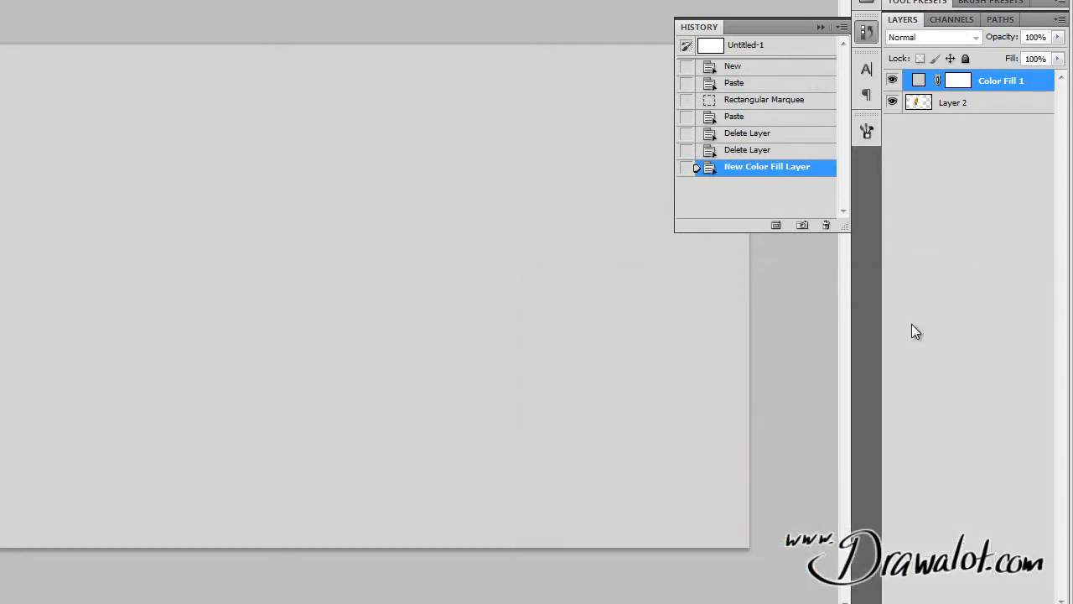
- Move the grey fill below the artwork, rename the artwork 'ref art', and shift it right and down
left_click_drag(919, 82, 917, 113)
double_click(956, 81)
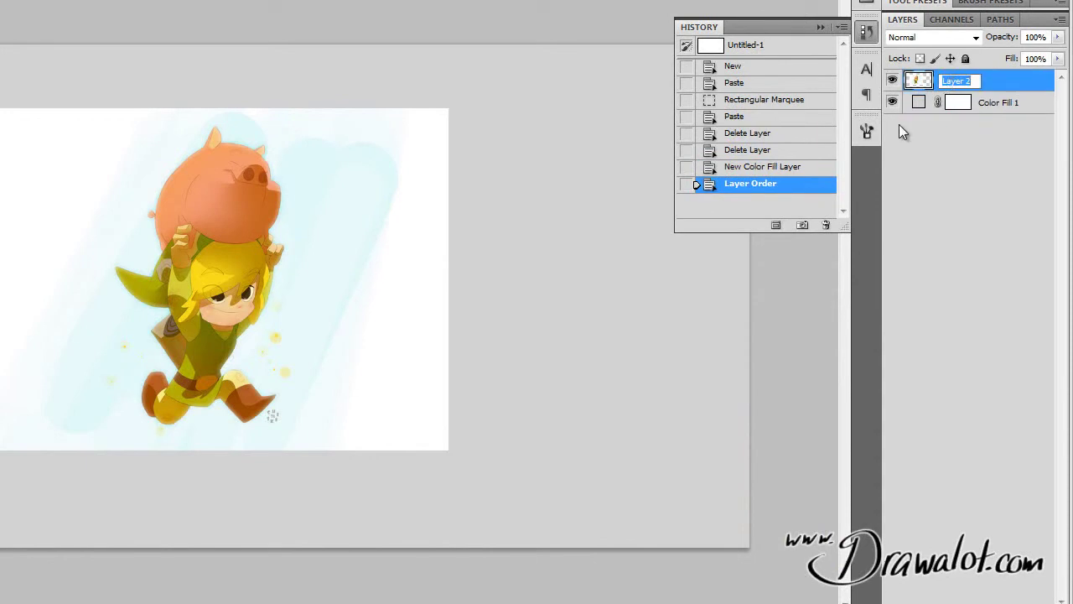
type("ref art")
key("Return")
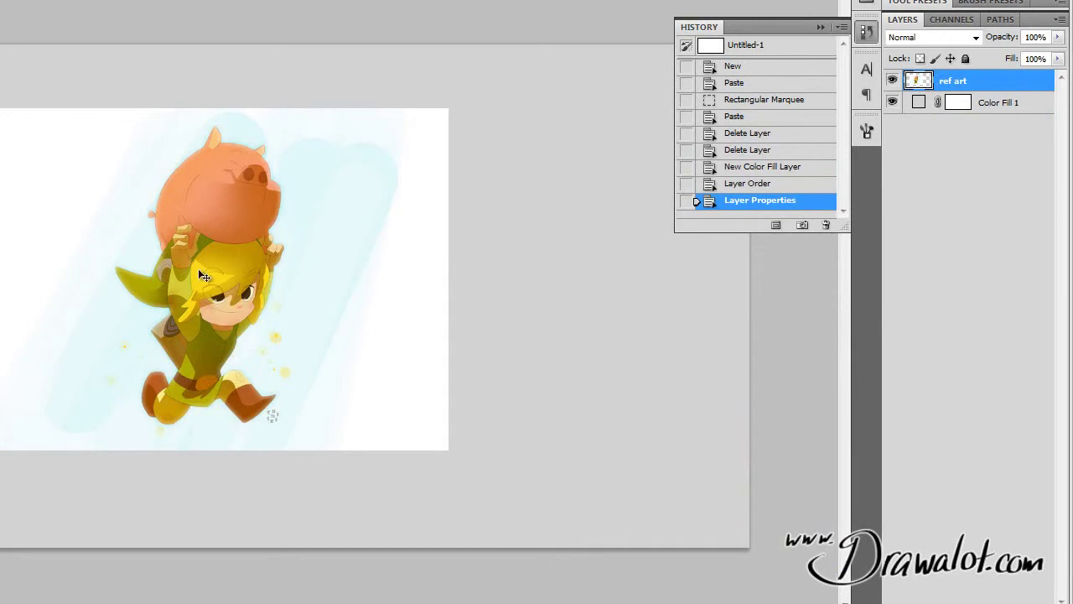
left_click_drag(225, 290, 326, 320)
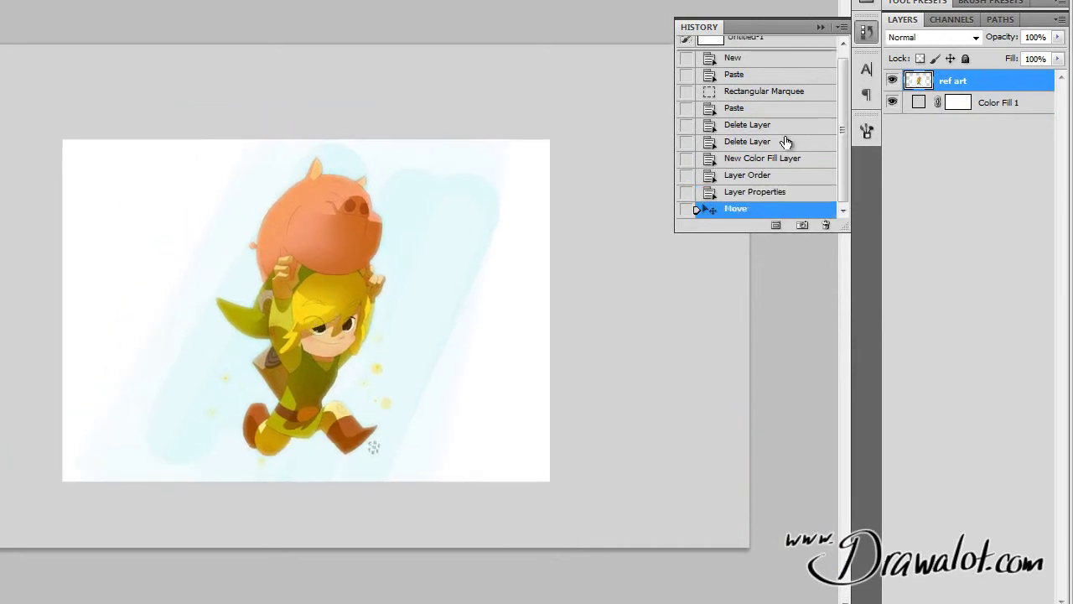
- Duplicate ref art as 'ref art thumb' and scale the copy down into a thumbnail
left_click_drag(918, 84, 926, 75)
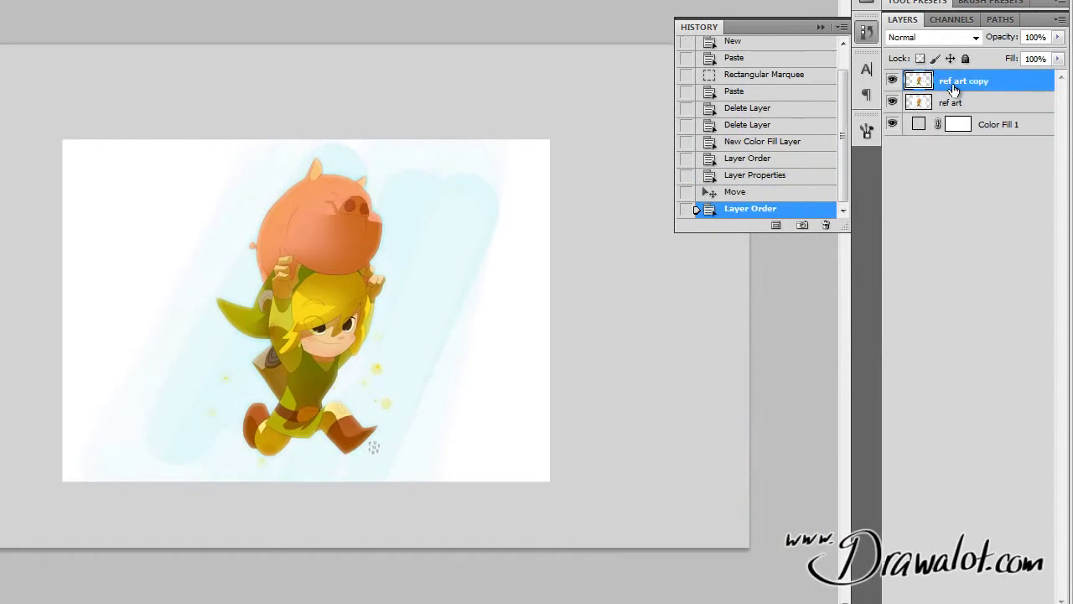
double_click(966, 81)
left_click(968, 81)
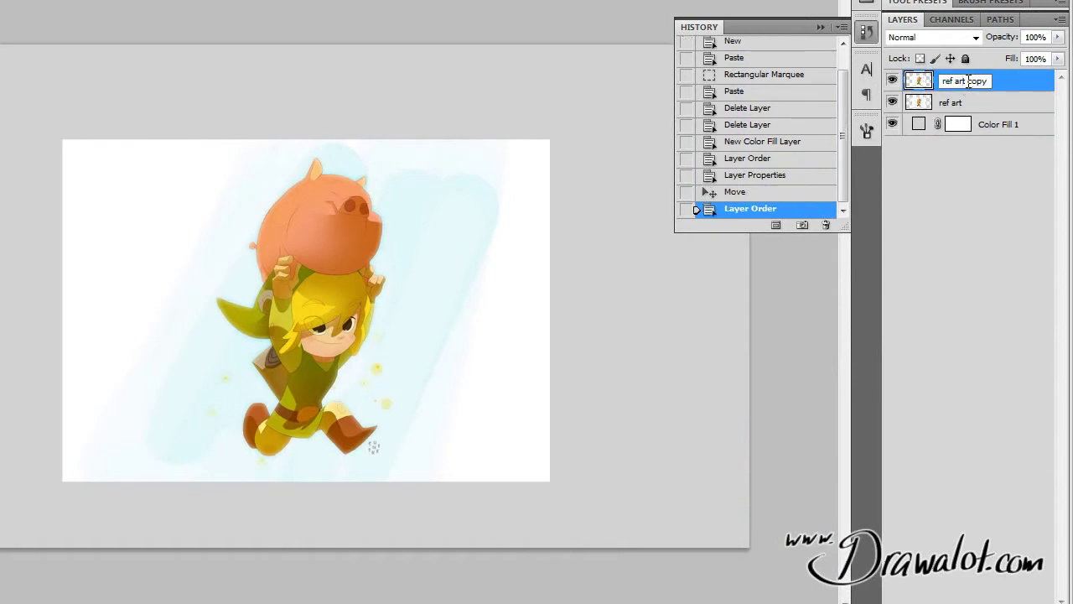
left_click_drag(969, 81, 982, 88)
type("thumb")
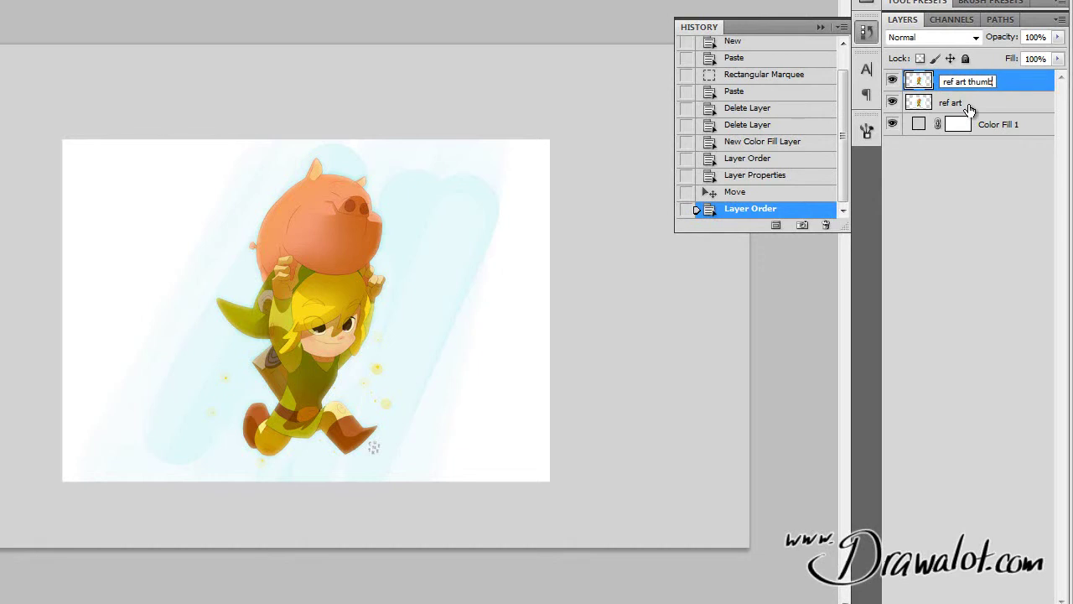
key("Return")
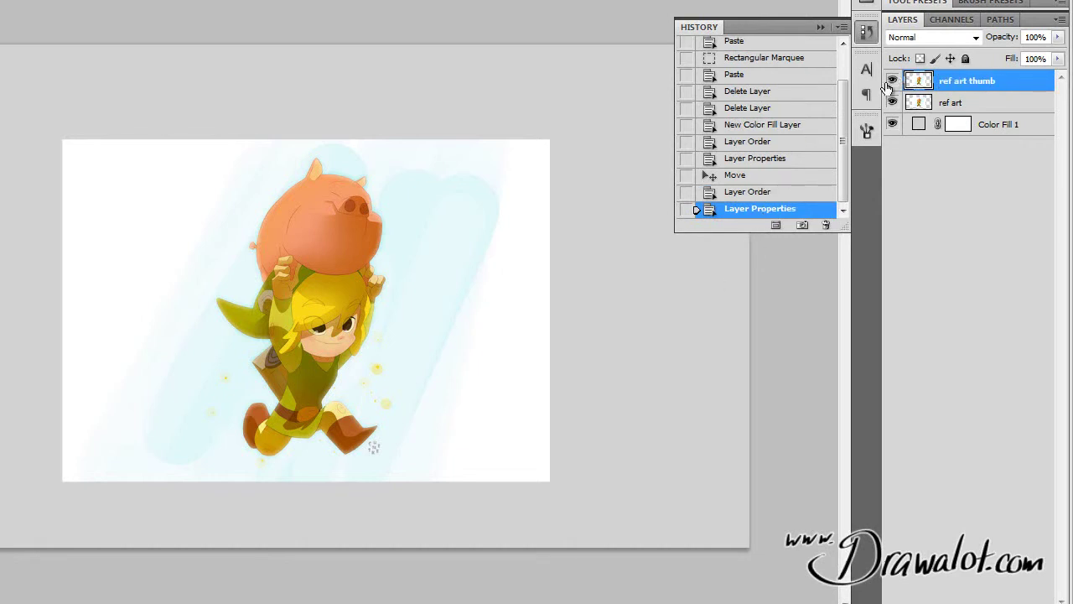
key("ctrl+t")
left_click_drag(65, 482, 236, 382)
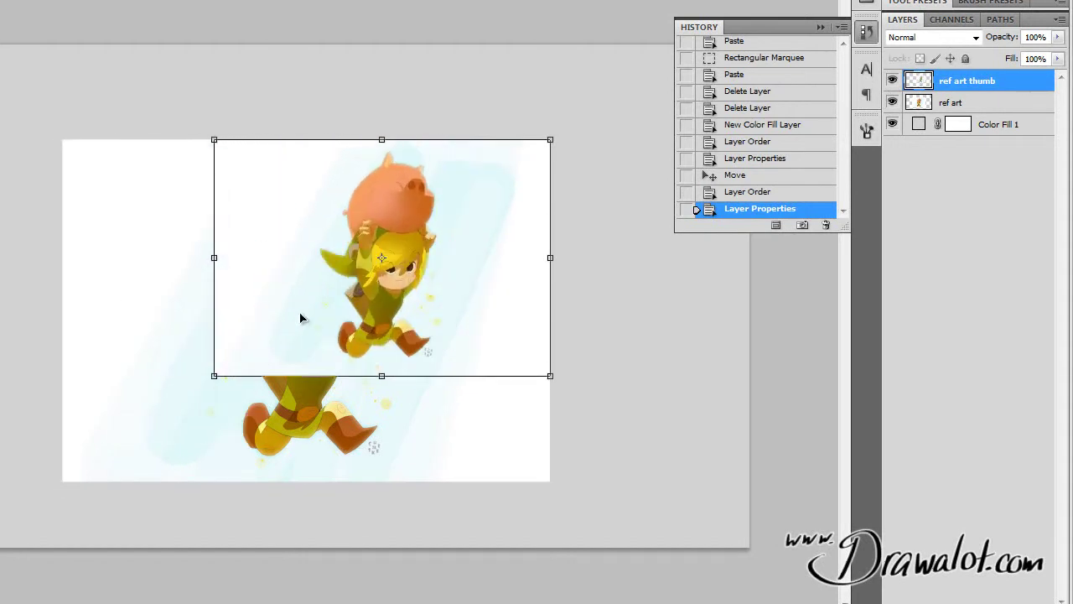
key("Return")
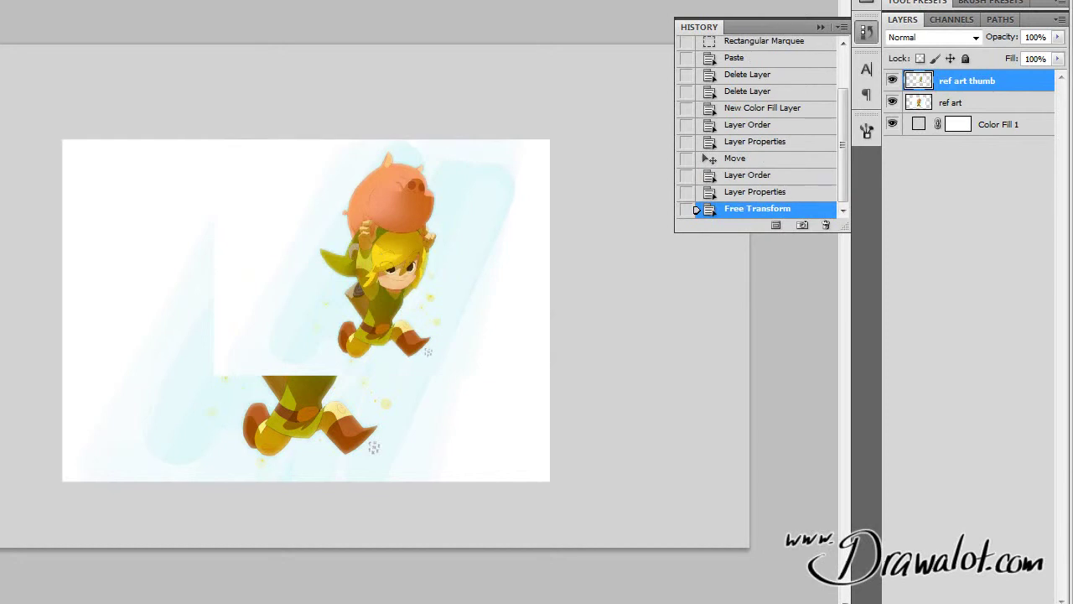
- Hide ref art and erase the left and right strips of the thumbnail
left_click(892, 103)
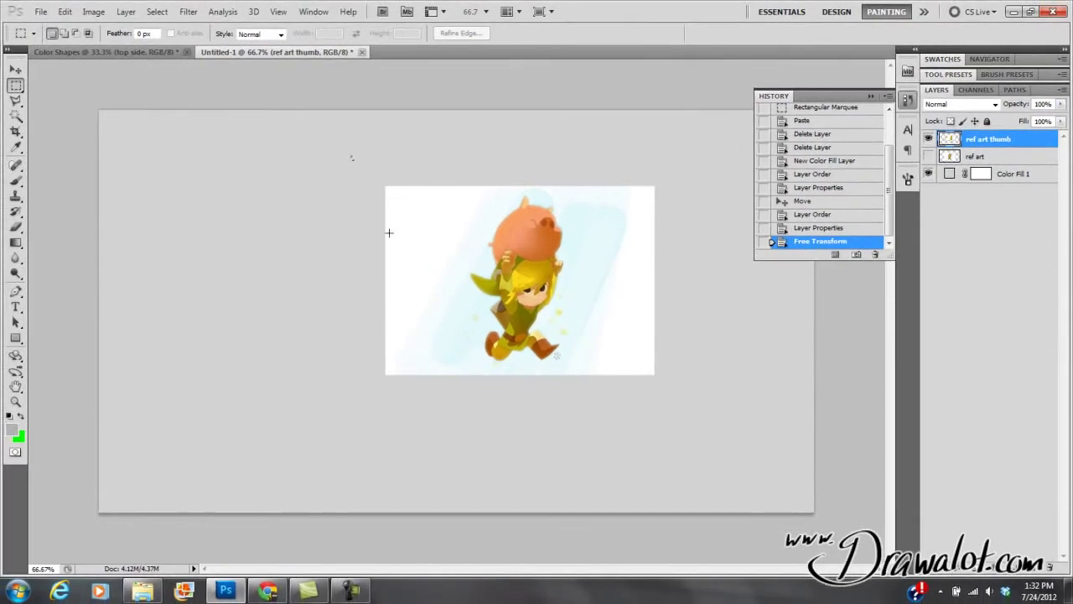
left_click_drag(352, 156, 451, 421)
key("Delete")
left_click(645, 227)
left_click_drag(686, 163, 566, 404)
left_click(564, 399)
key("Delete")
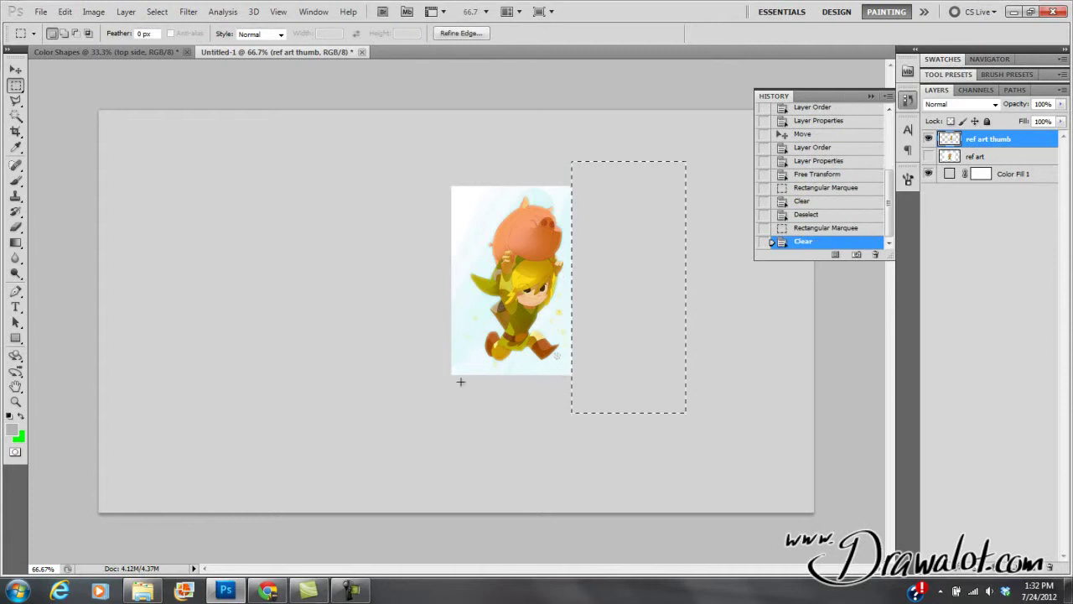
left_click(436, 371)
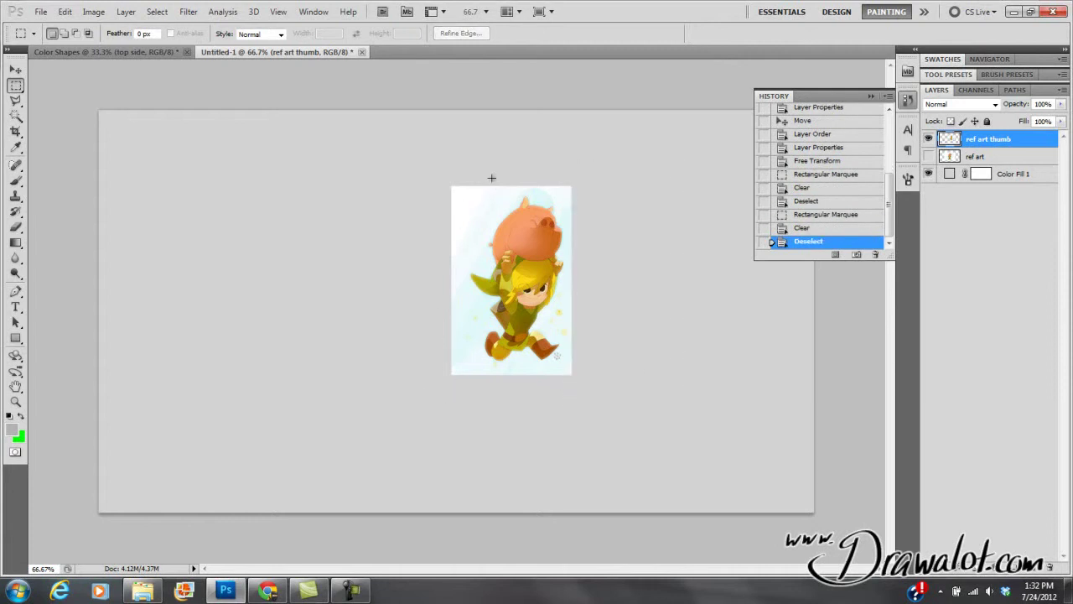
- Move the thumbnail to the canvas's top-left corner, keeping the large reference hidden
left_click(16, 69)
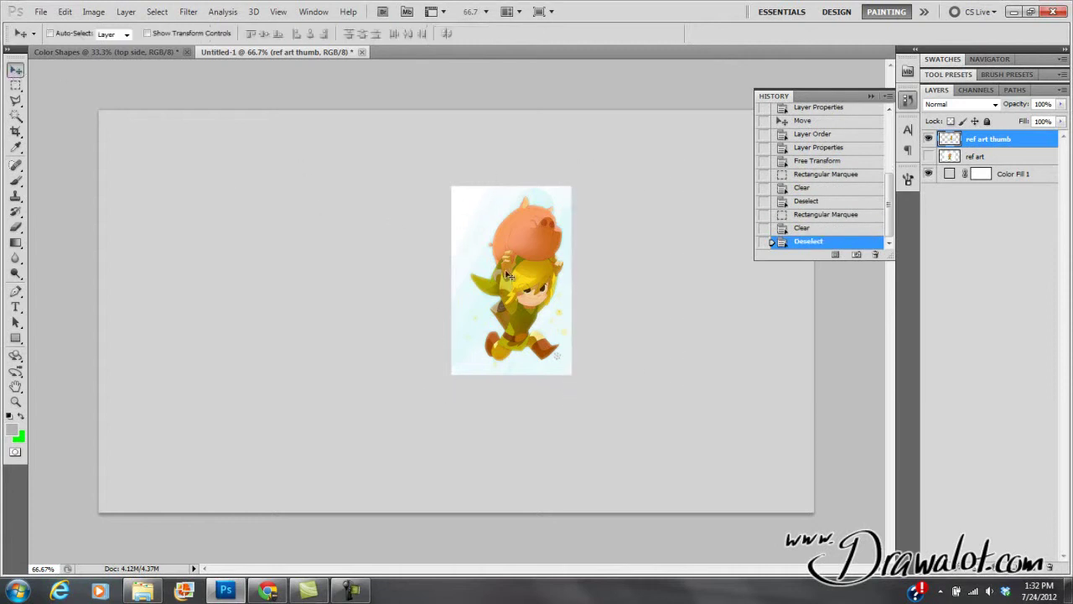
left_click_drag(511, 256, 192, 197)
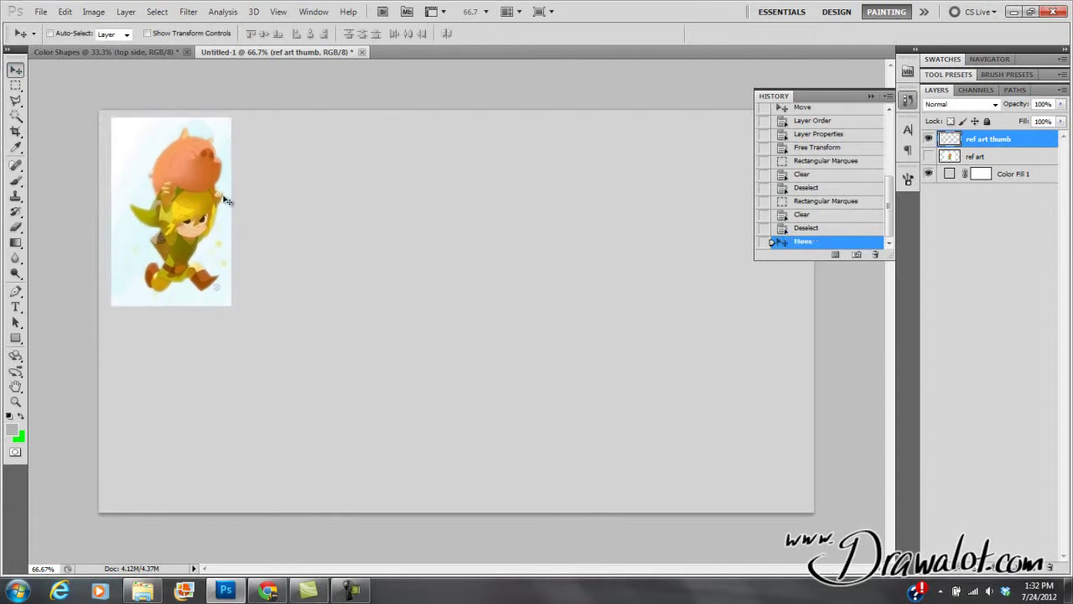
left_click(928, 139)
left_click(928, 139)
left_click(928, 157)
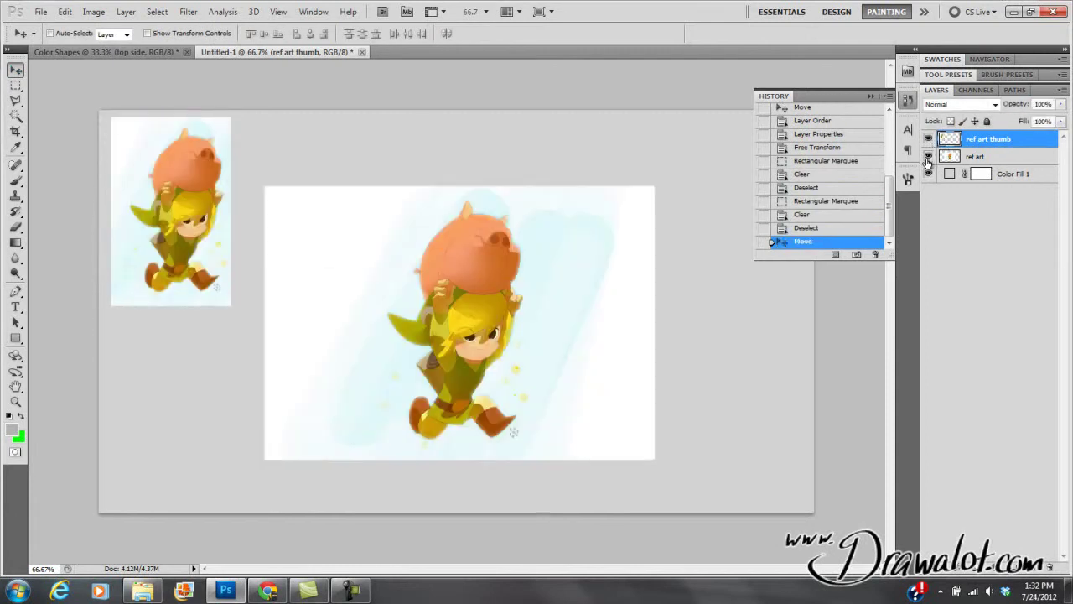
left_click(928, 160)
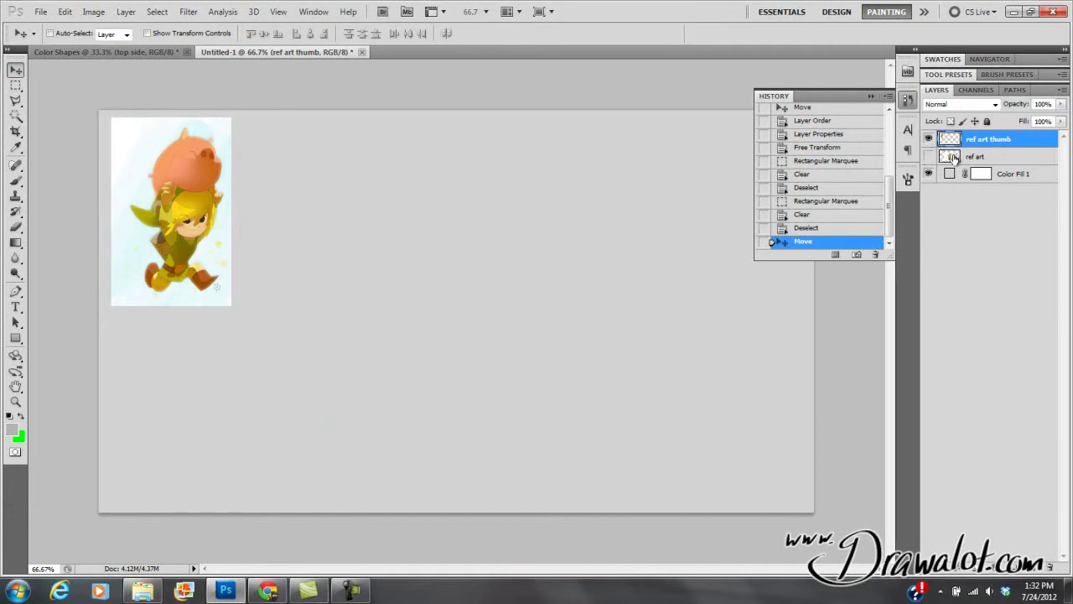
- Group both reference layers into a group named 'ref', then select Color Fill 1
left_click(948, 158, "shift")
left_click_drag(948, 158, 1015, 565)
double_click(977, 139)
type("ref")
key("Return")
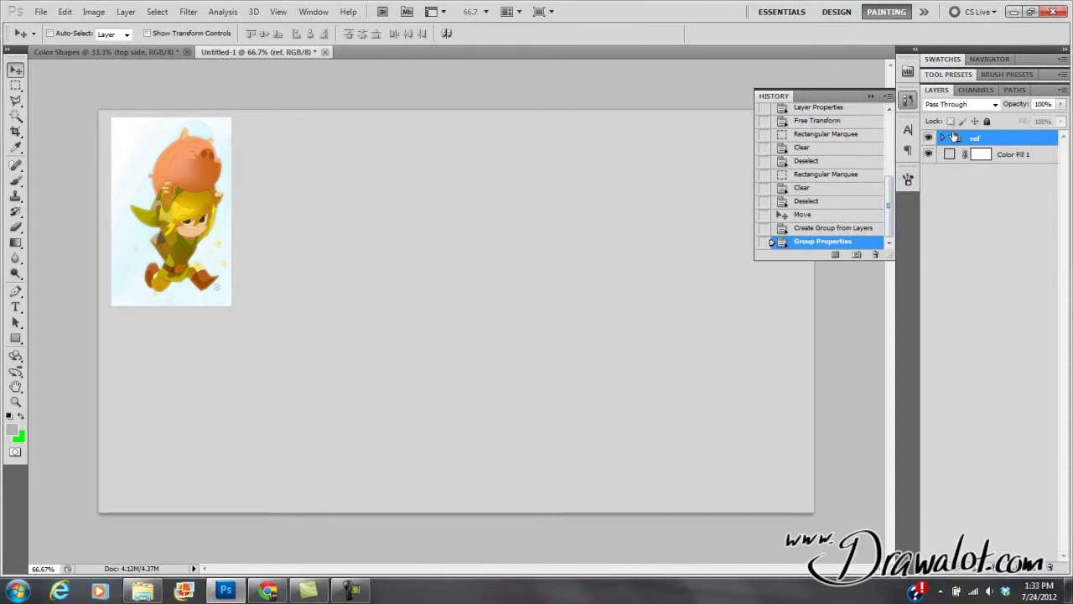
left_click(872, 95)
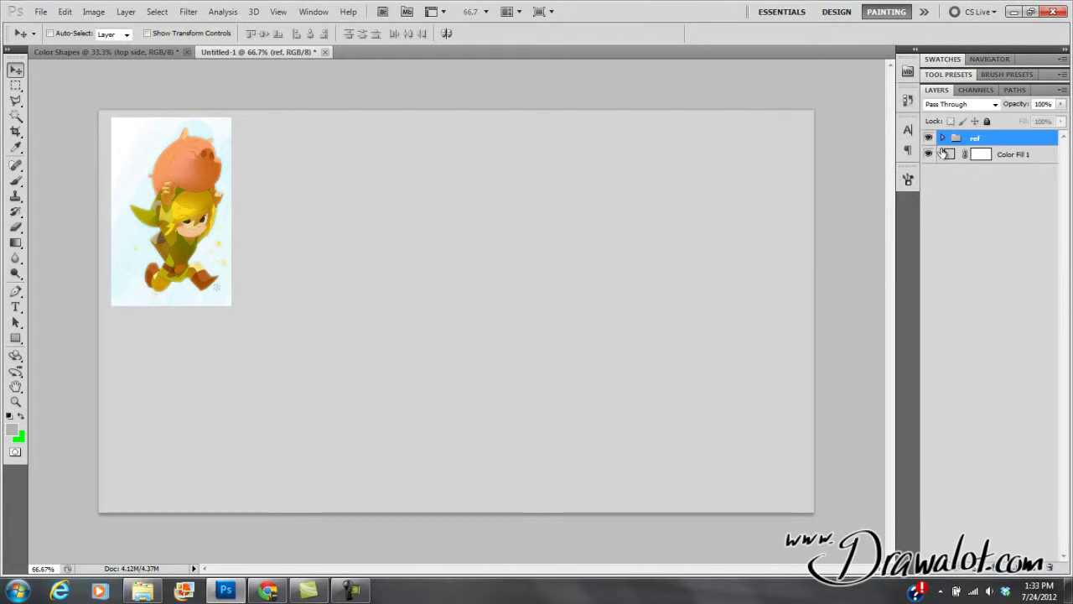
left_click(944, 154)
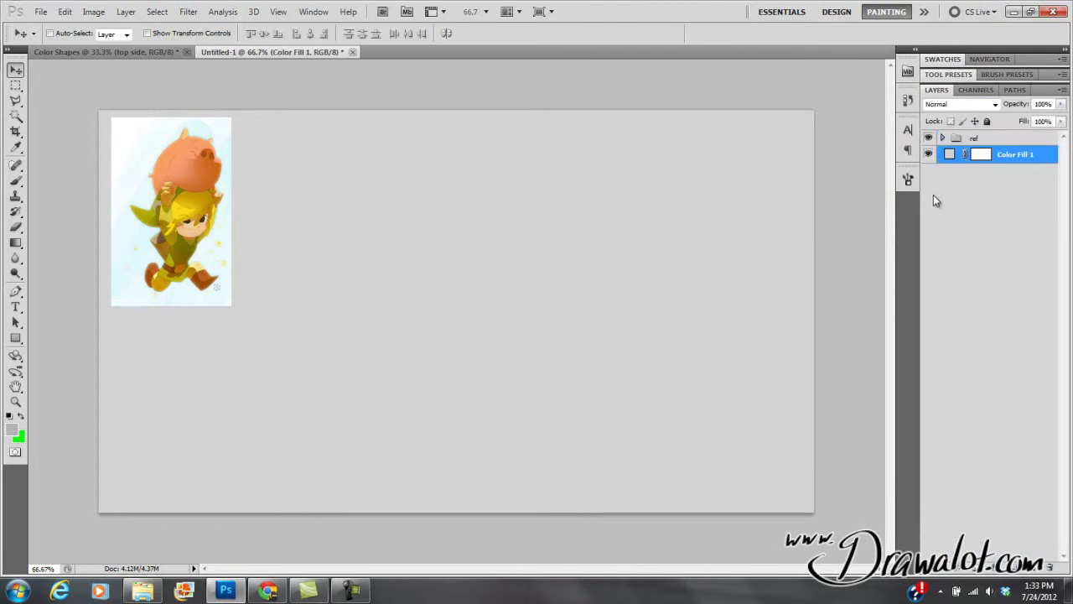
- Choose the Brush tool with Normal mode and a 70 px size
left_click(16, 181)
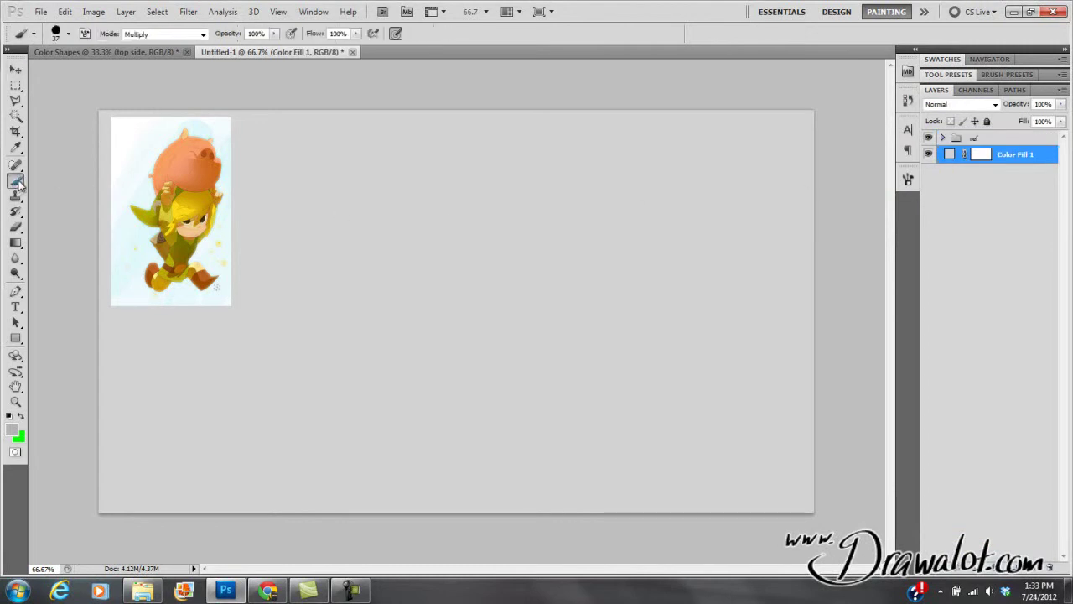
left_click(201, 35)
left_click(136, 48)
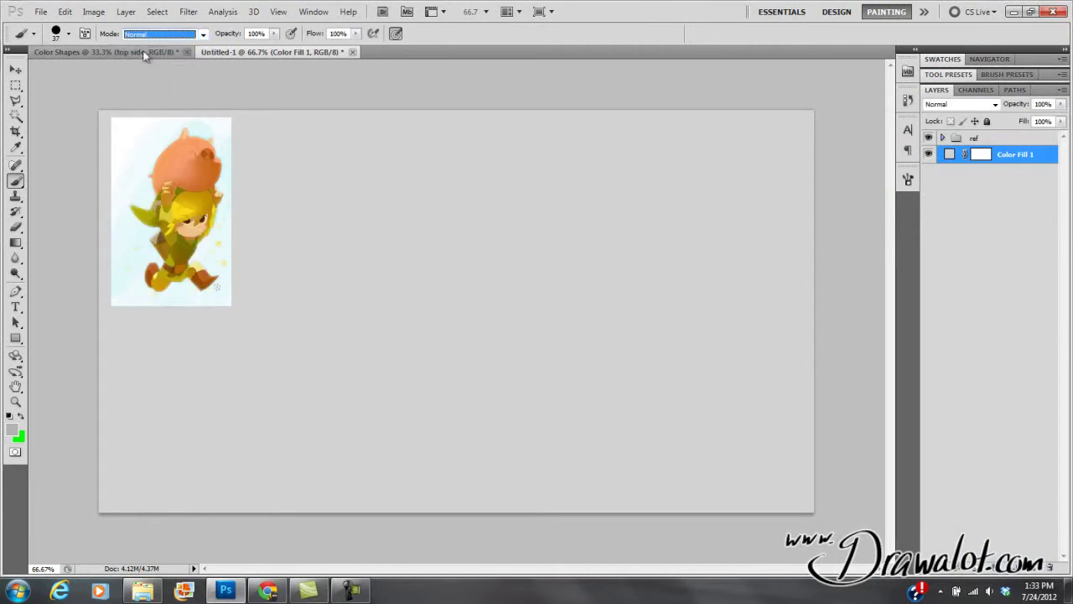
left_click(68, 35)
left_click_drag(48, 71, 65, 74)
left_click(69, 37)
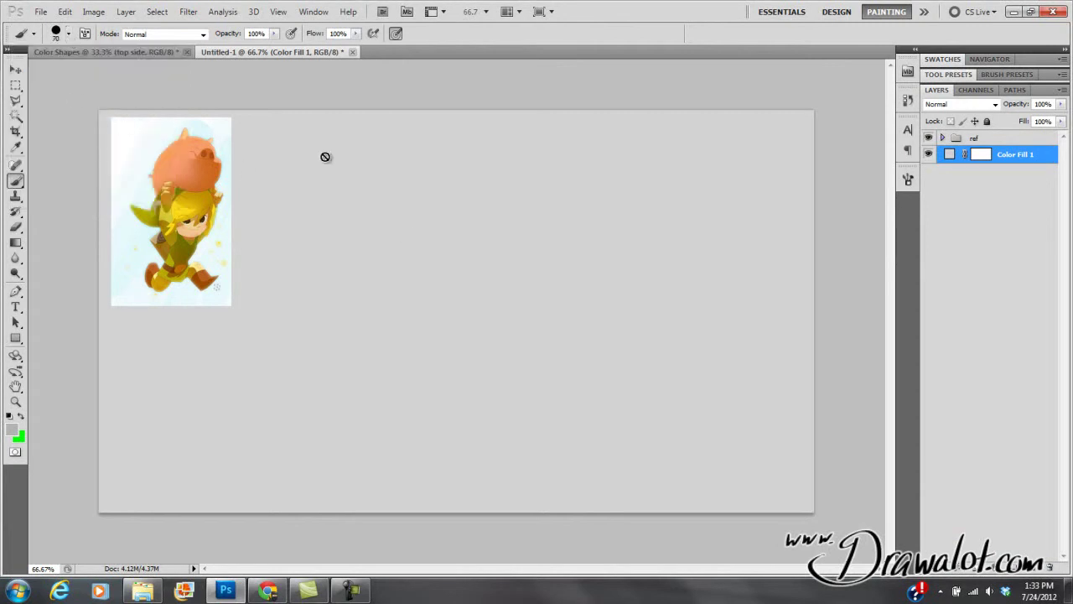
- Undo a stray new layer and bring up the New Layer dialog with Ctrl+Shift+N
left_click(1033, 570)
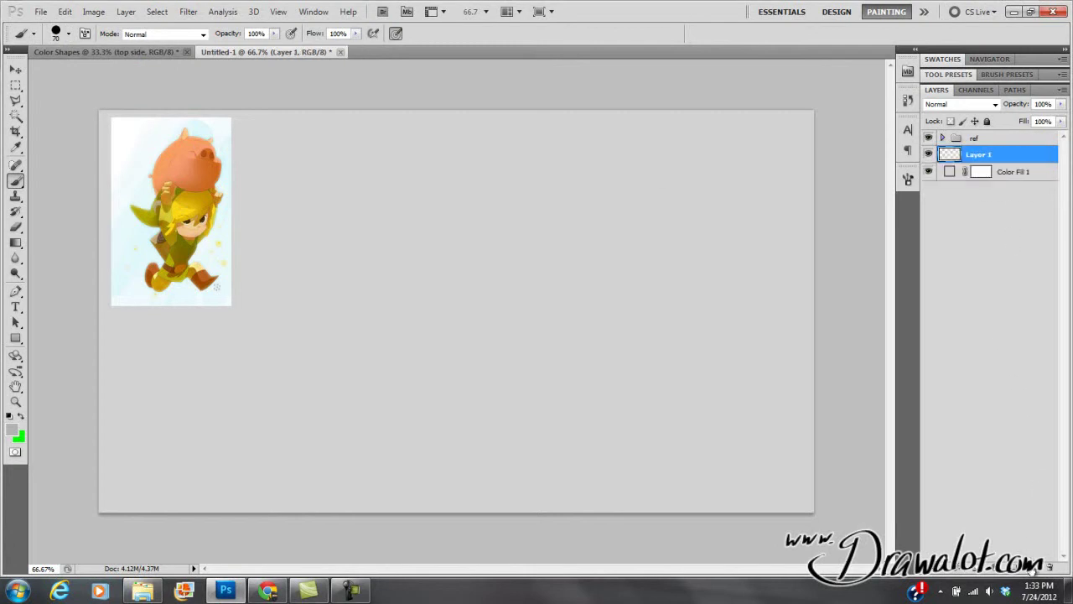
key("ctrl+z")
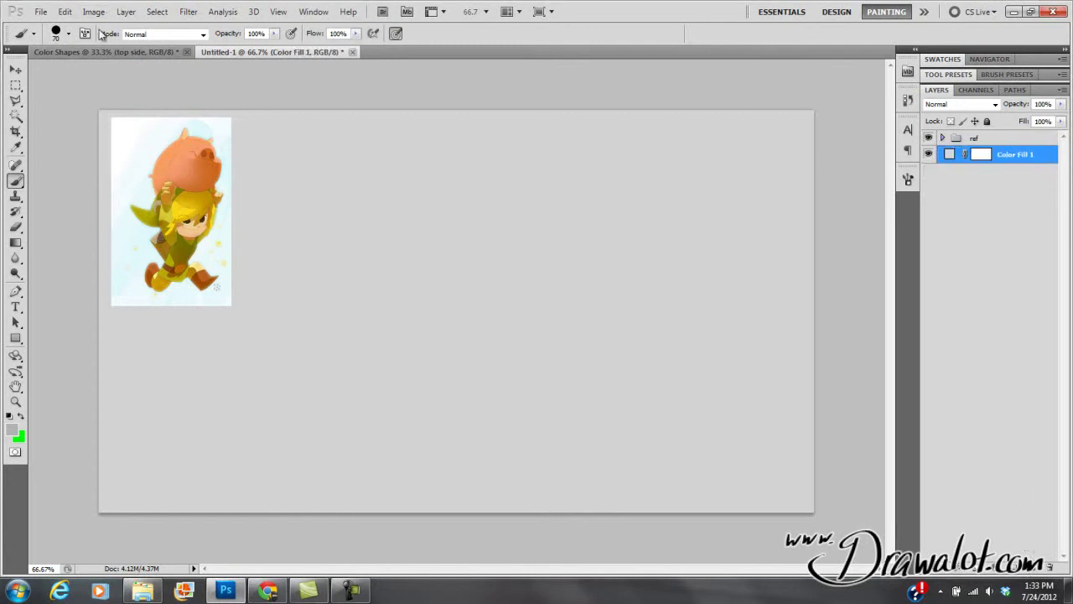
left_click(127, 12)
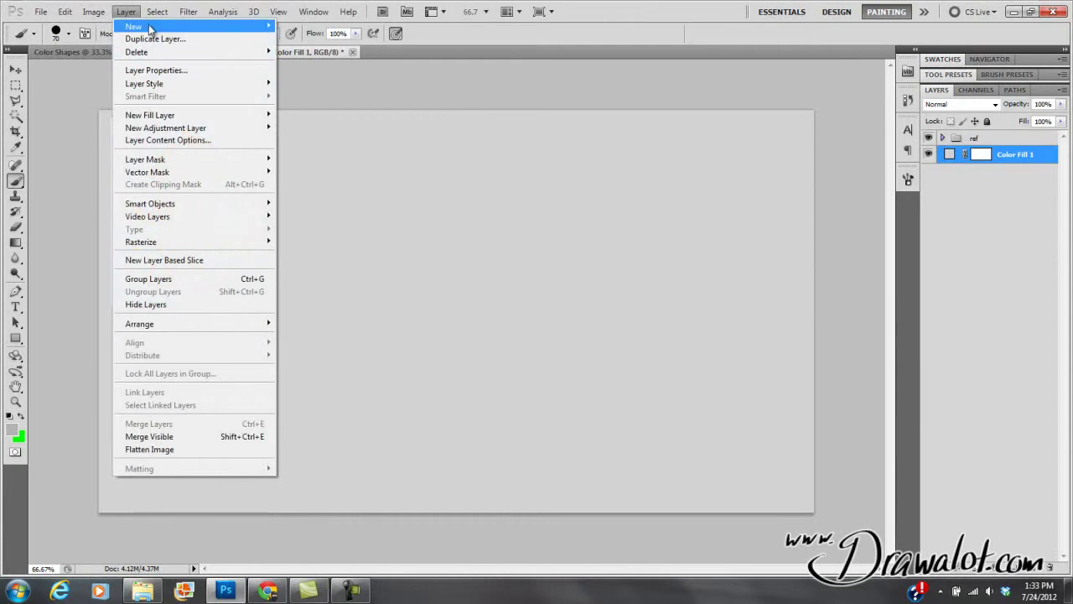
mouse_move(232, 29)
left_click(126, 12)
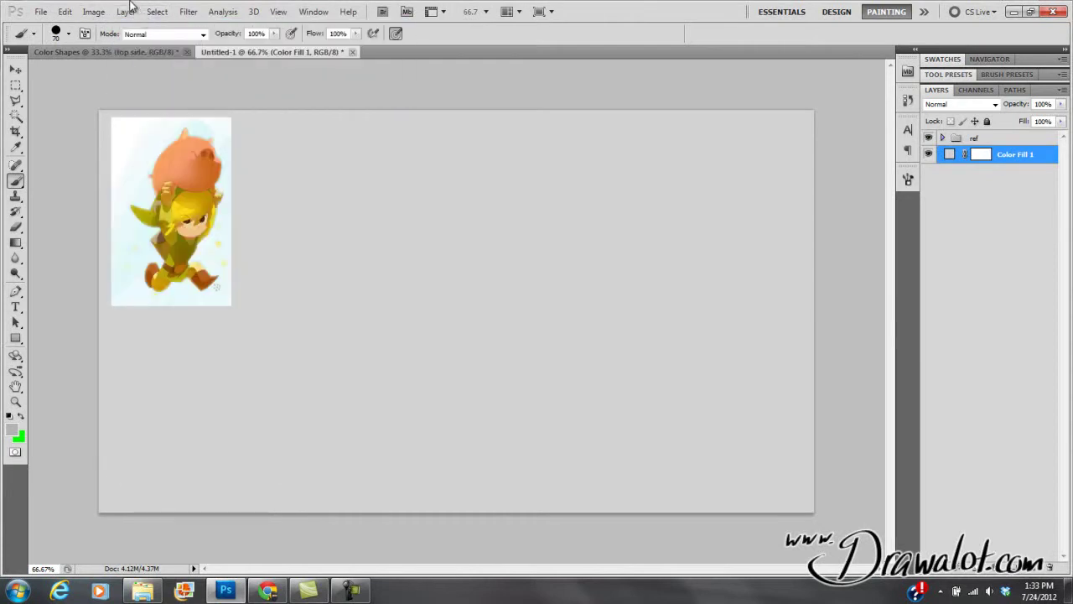
key("ctrl+shift+n")
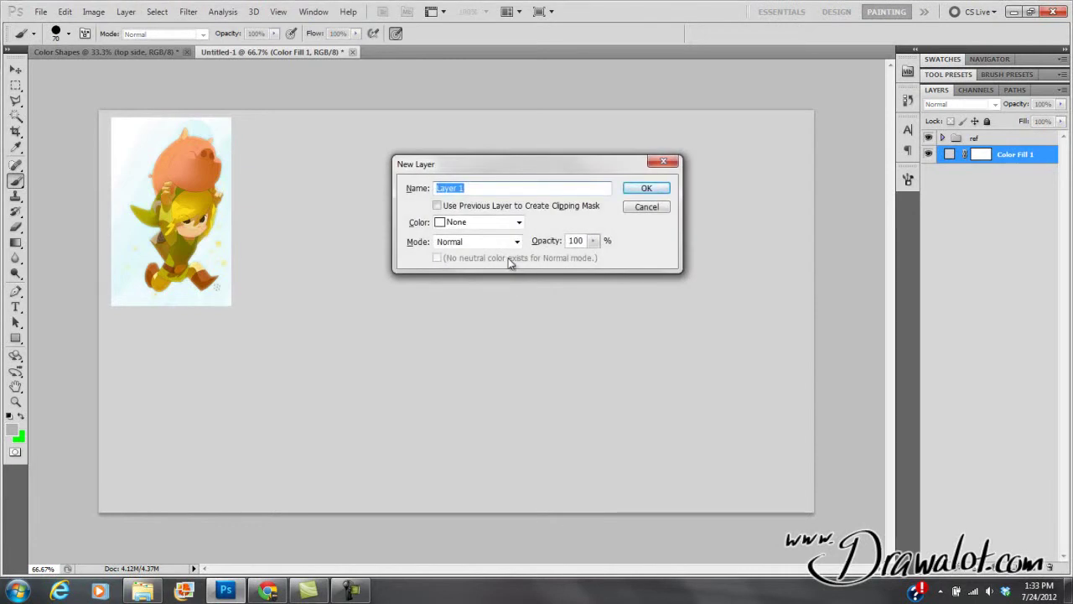
- Create the empty 'sketch' layer above Color Fill 1
type("sketch")
key("Return")
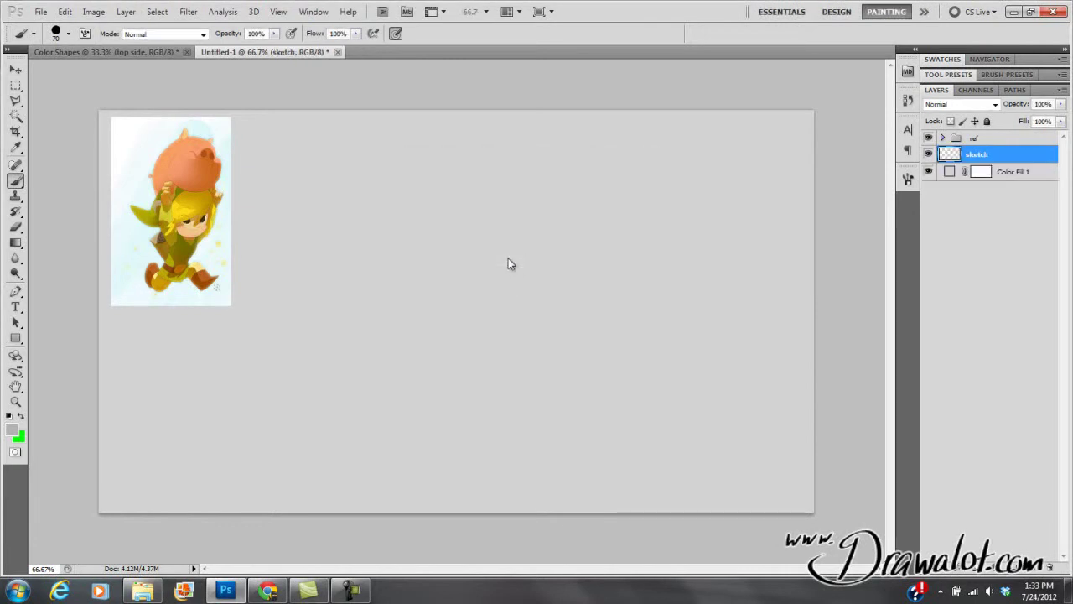
left_click(949, 176)
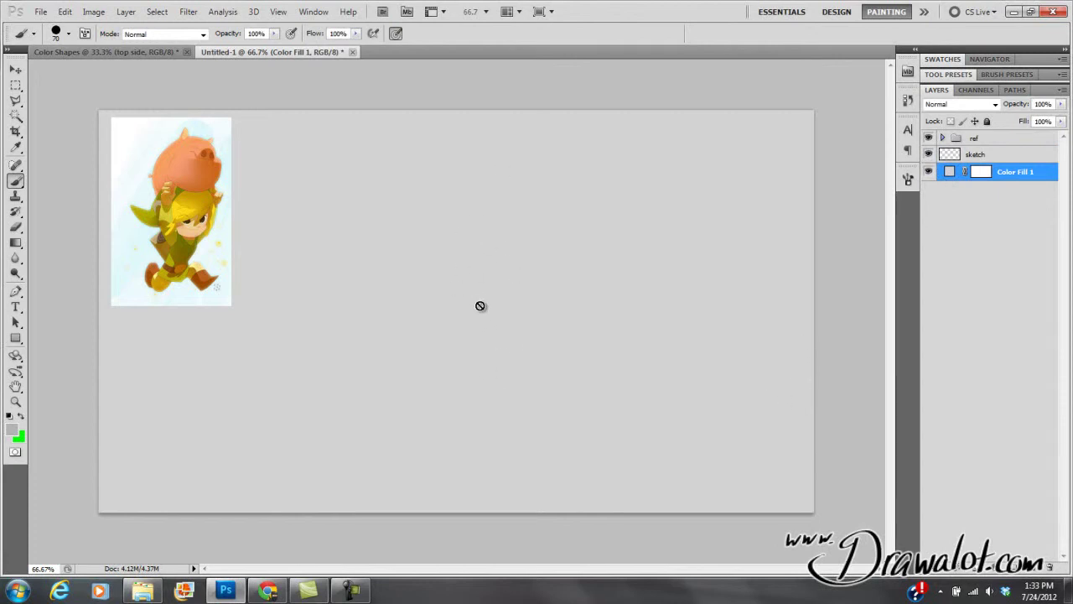
left_click(956, 159)
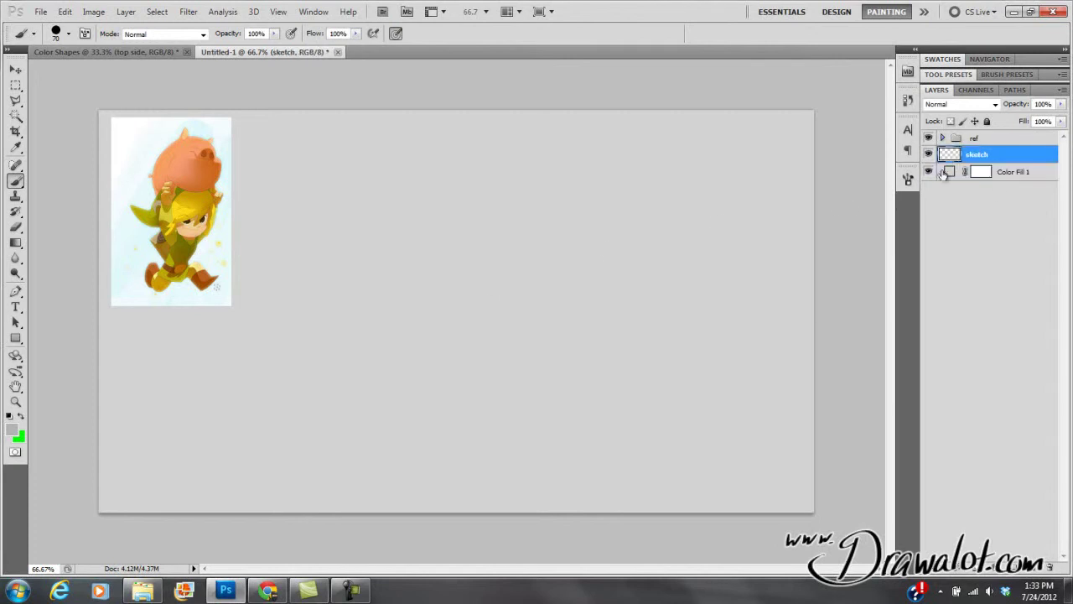
- Lock the ref group completely, then reselect the sketch layer
left_click(961, 139)
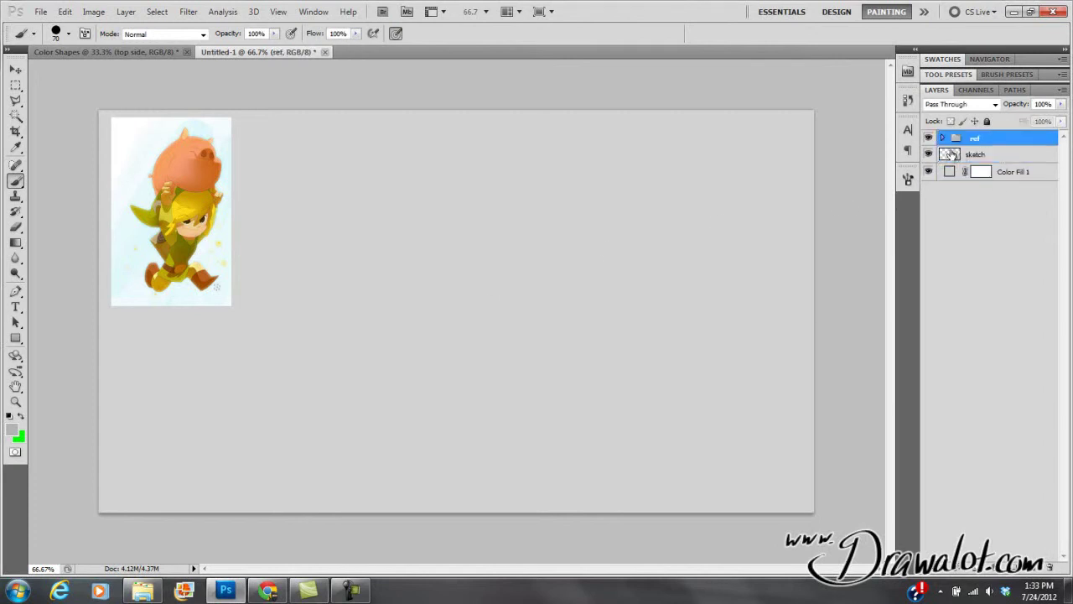
left_click(988, 123)
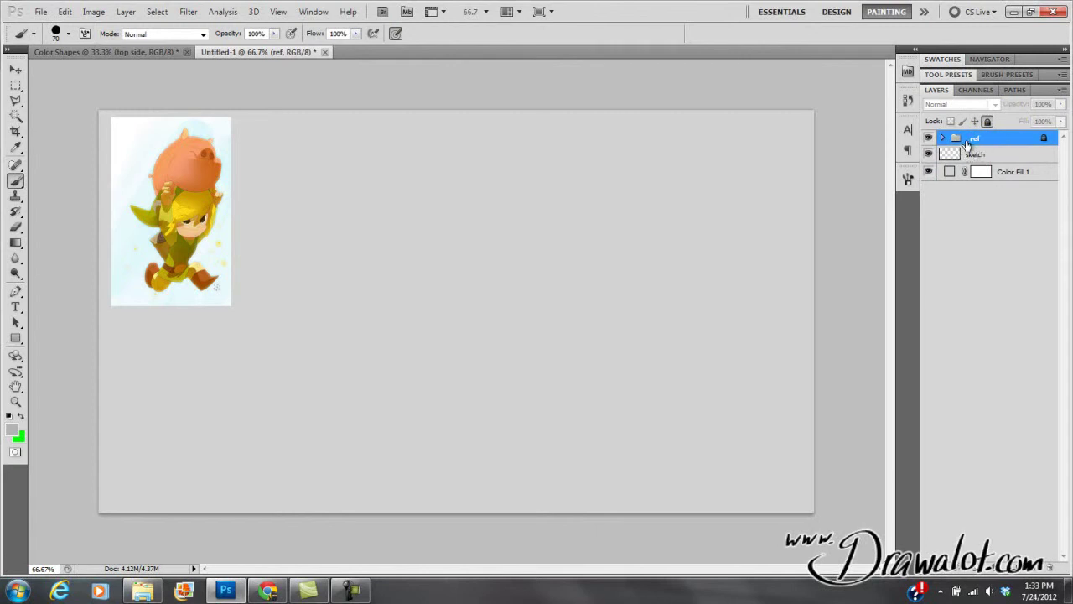
left_click(942, 179)
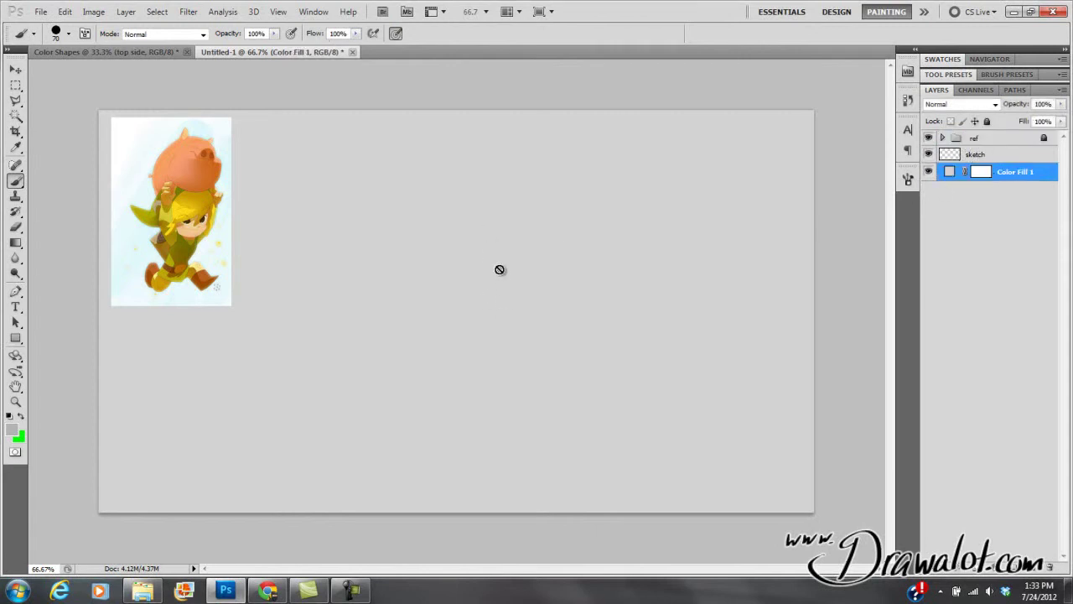
left_click(949, 158)
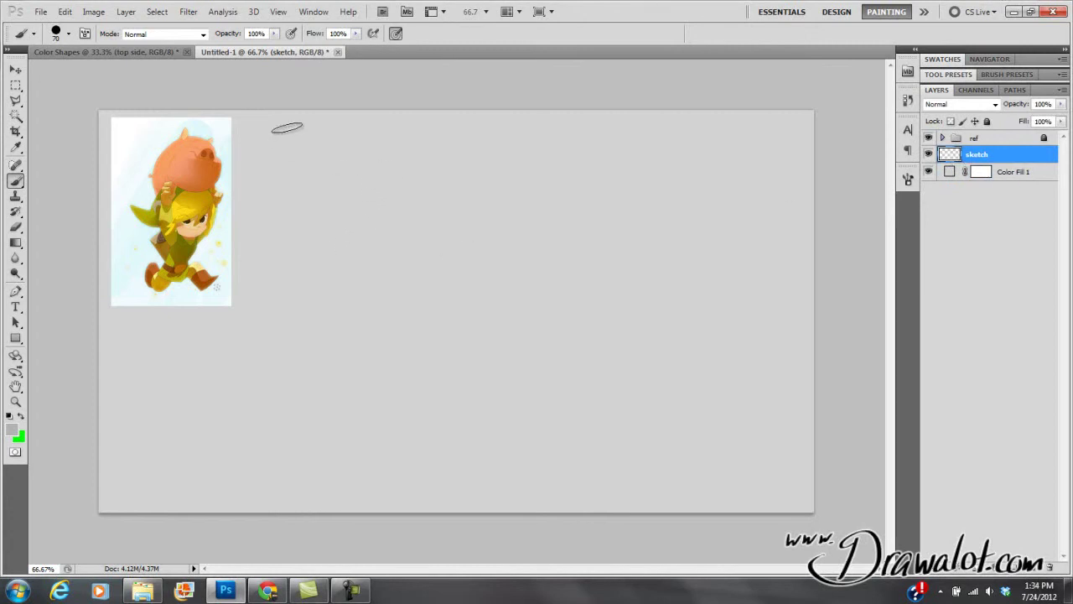
- Adjust the brush tip settings and undo the stray dot left on the canvas
left_click(69, 33)
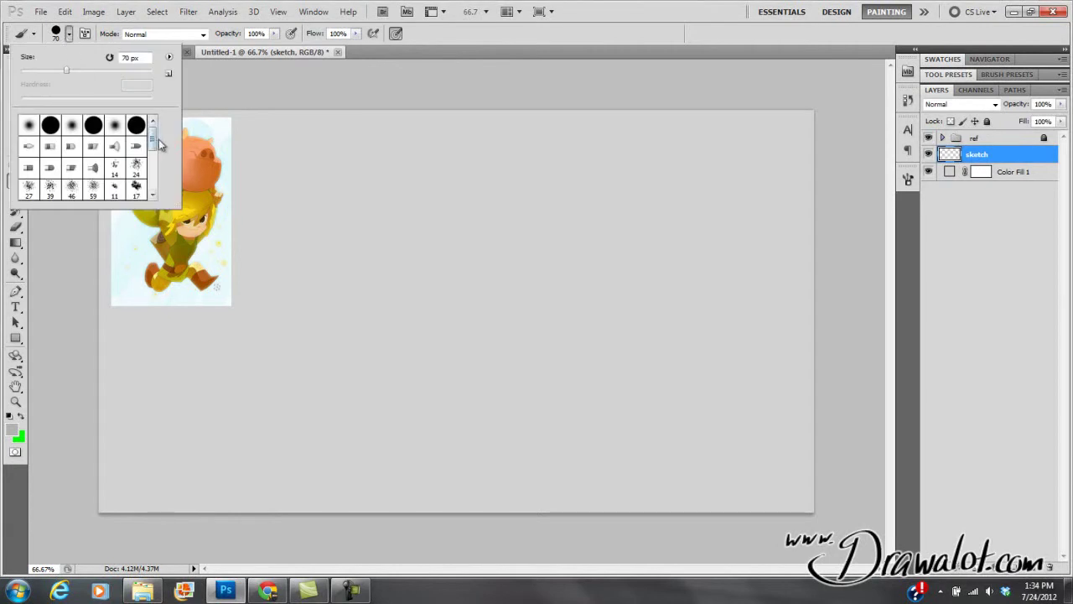
left_click_drag(151, 138, 155, 189)
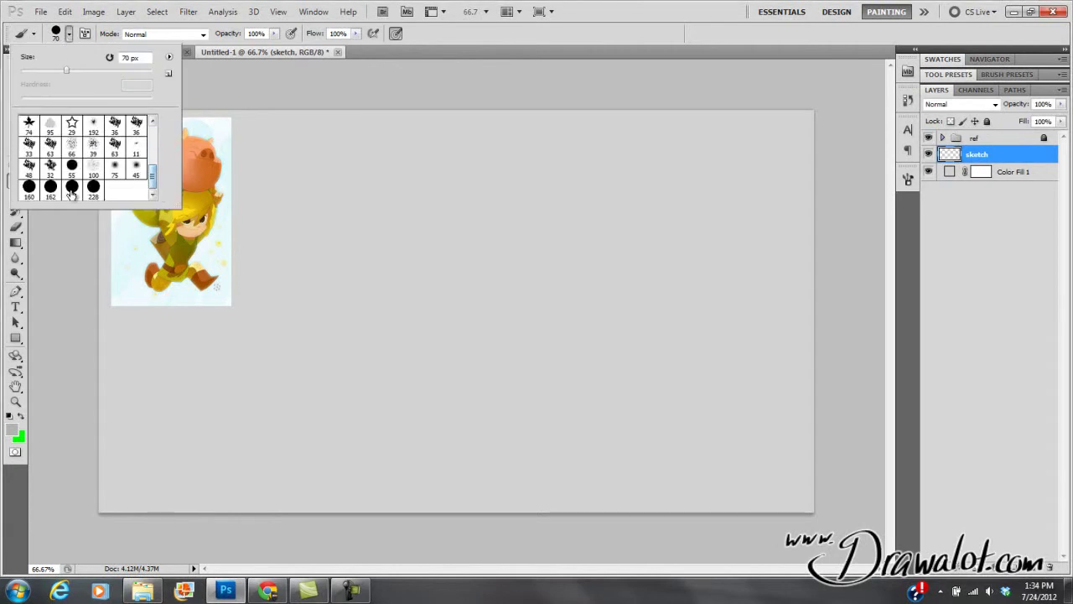
left_click(406, 243)
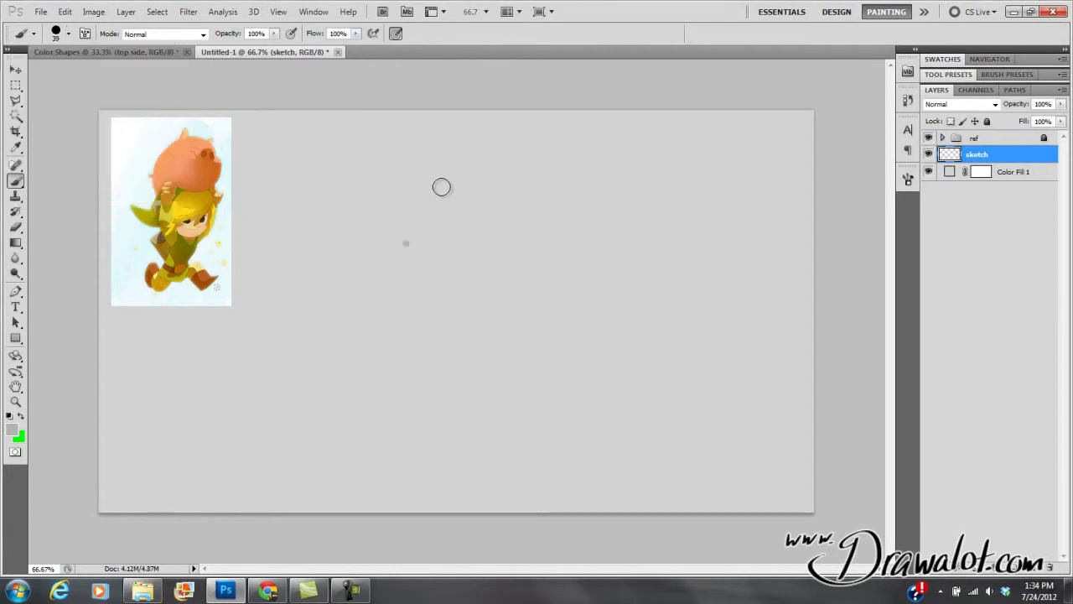
key("ctrl+z")
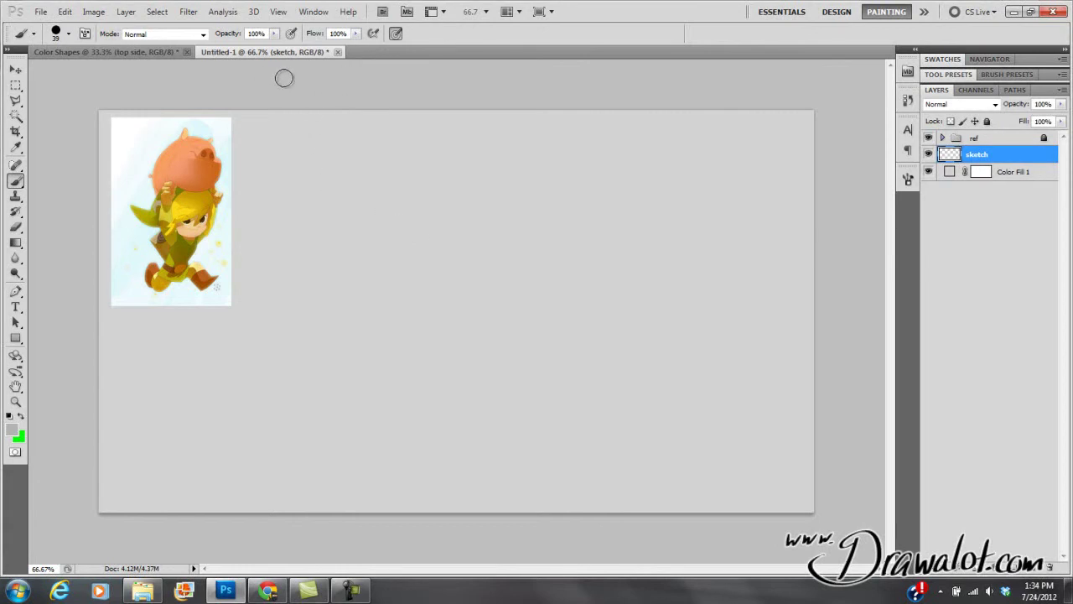
- Keep Normal mode, set a soft 49 px round tip at 0% hardness, and paint a test stroke
left_click(166, 35)
left_click(167, 41)
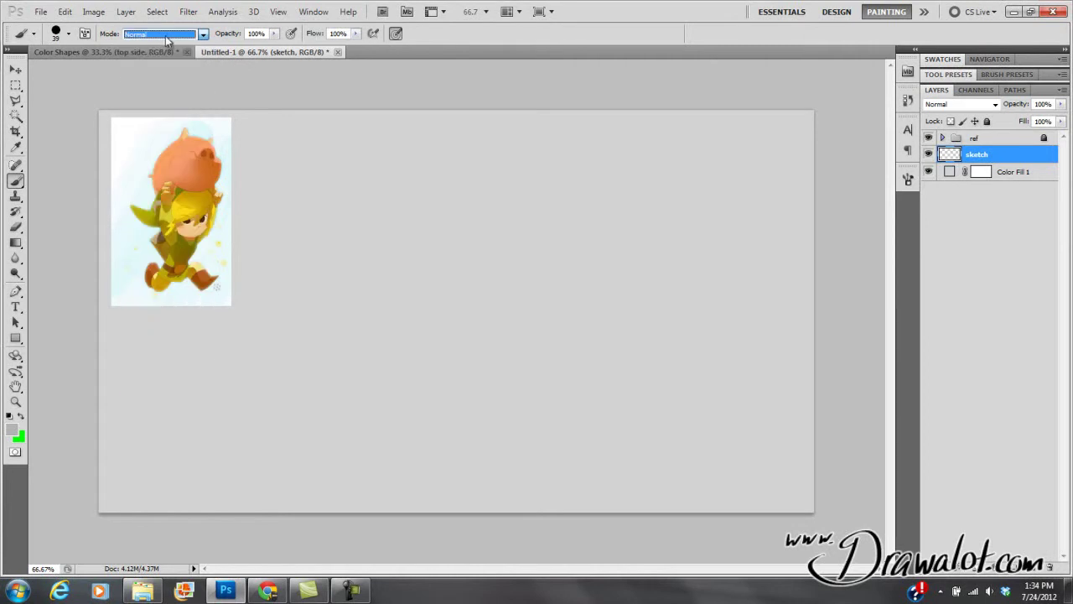
left_click(58, 37)
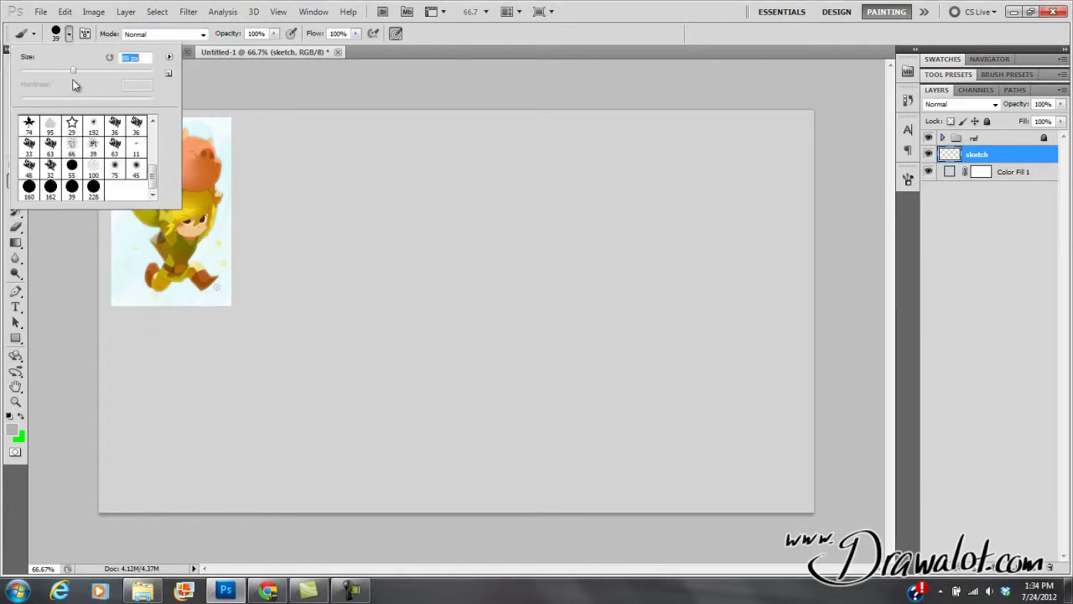
left_click(29, 189)
left_click(50, 188)
left_click_drag(152, 182, 152, 142)
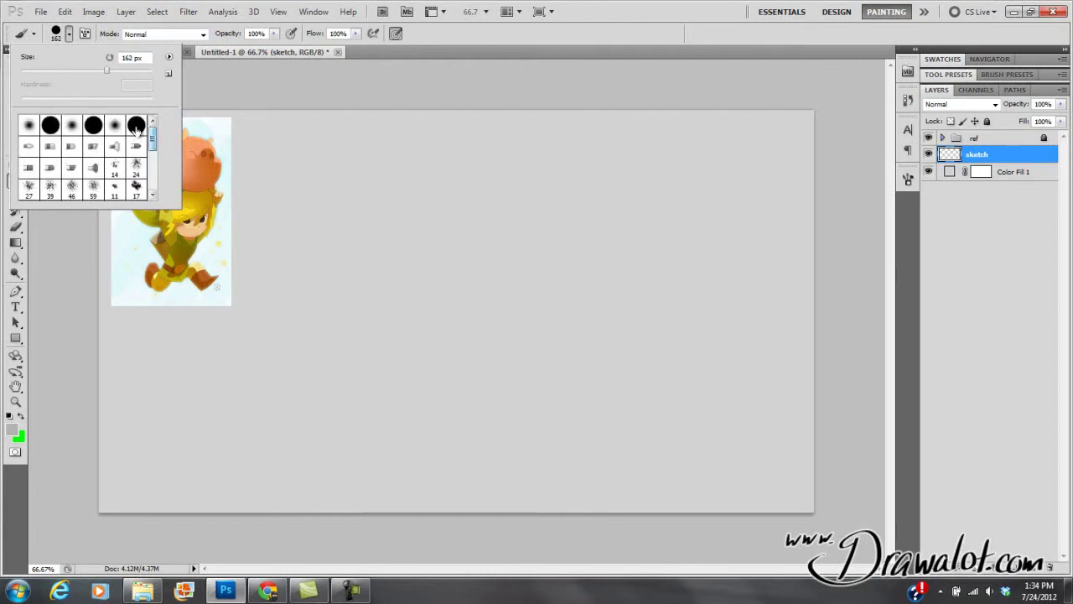
left_click(136, 126)
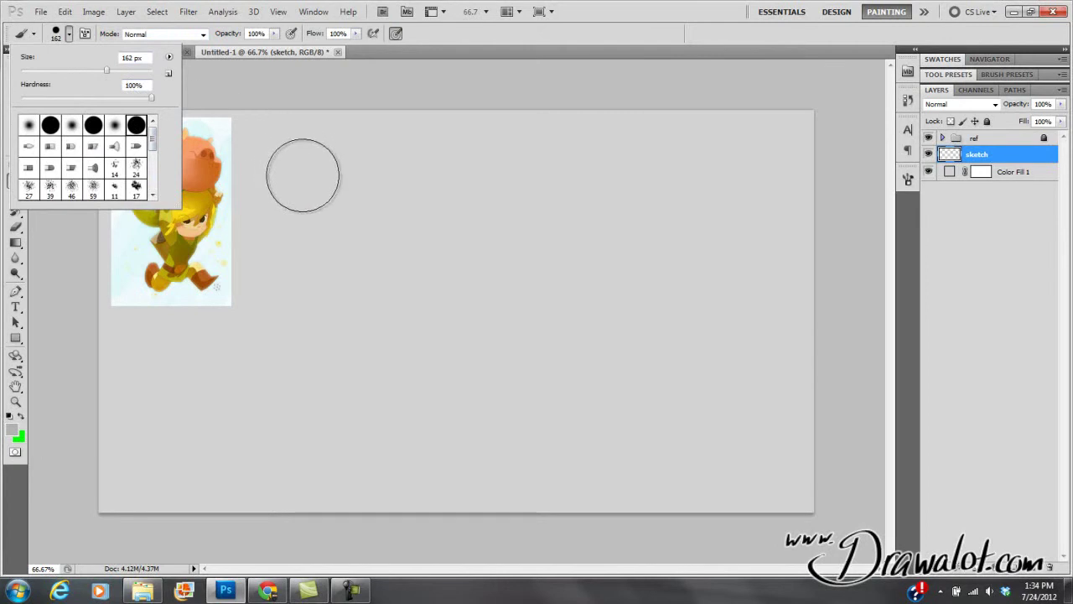
key("Return")
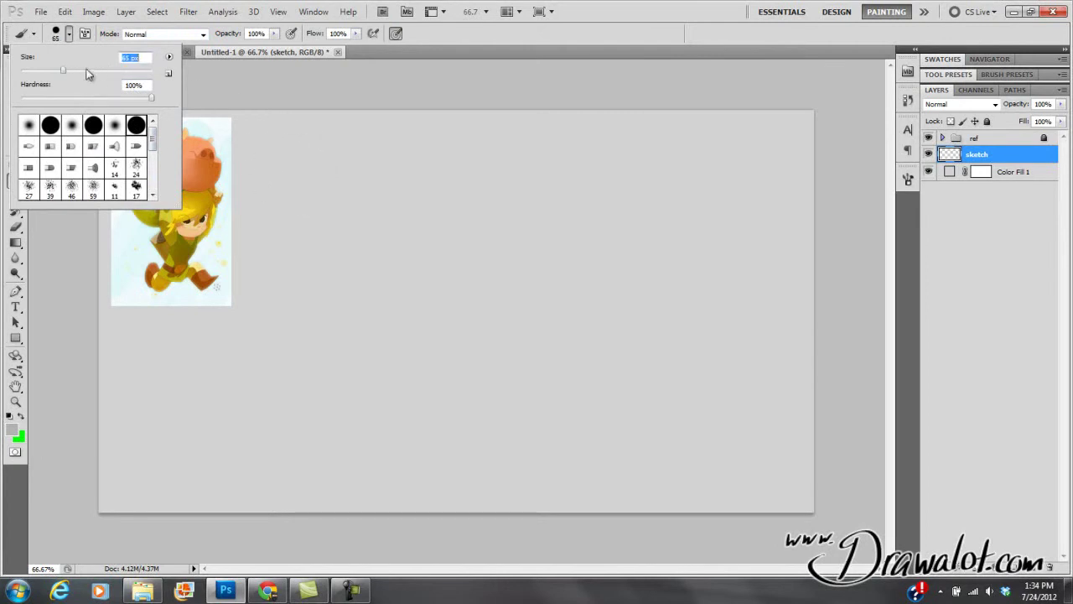
left_click_drag(56, 72, 52, 73)
left_click(25, 97)
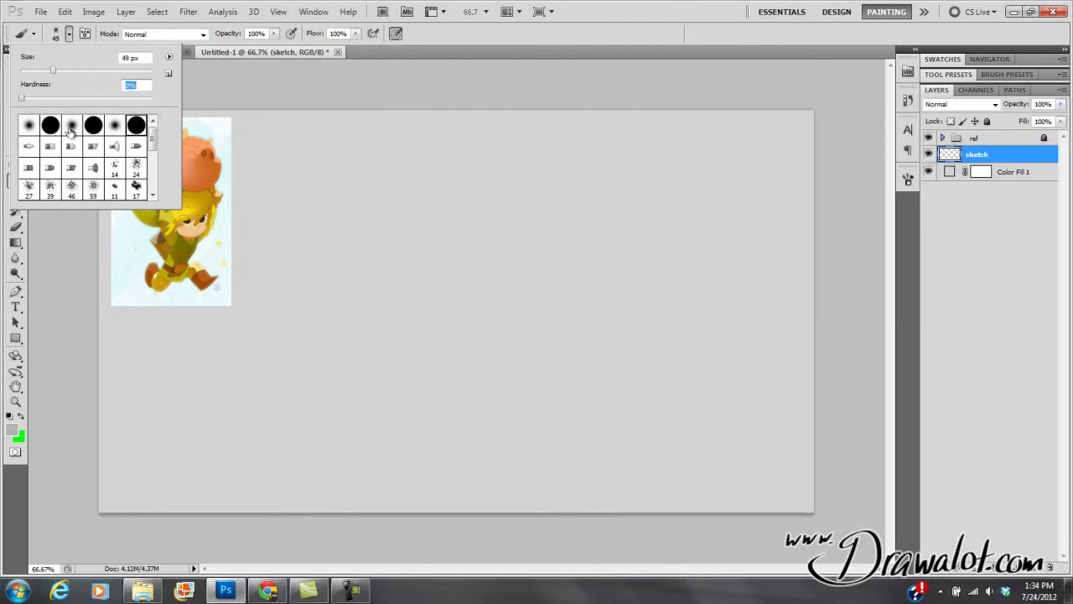
mouse_move(346, 182)
left_mouse_down()
mouse_move(455, 271)
mouse_move(591, 335)
left_mouse_up()
- Undo the test stroke, raise the brush hardness, and try it with another undone stroke
key("ctrl+z")
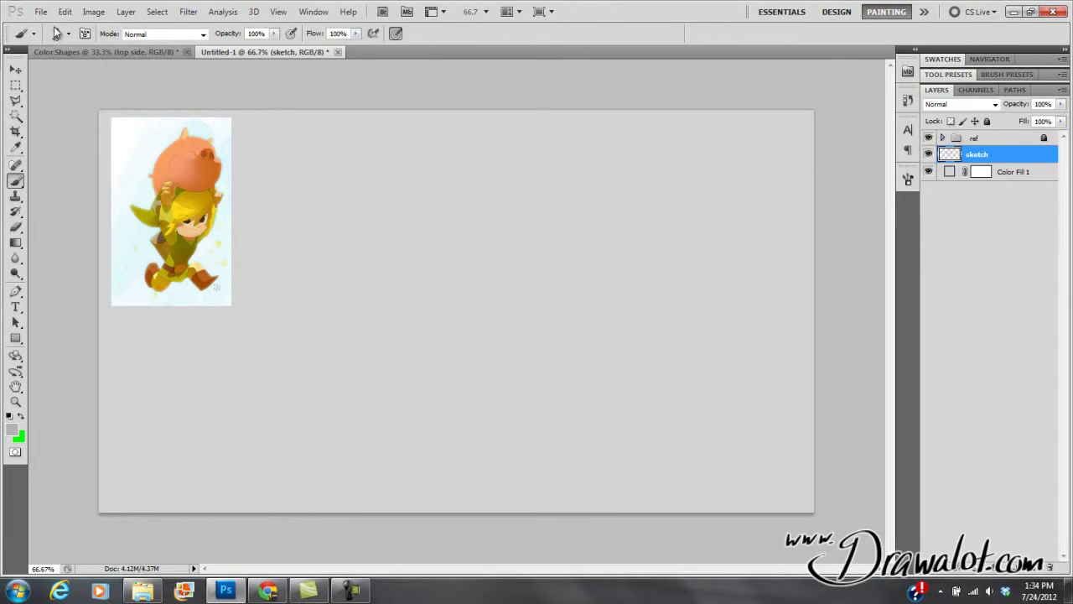
left_click(67, 36)
left_click_drag(22, 101, 45, 104)
left_click_drag(361, 176, 388, 383)
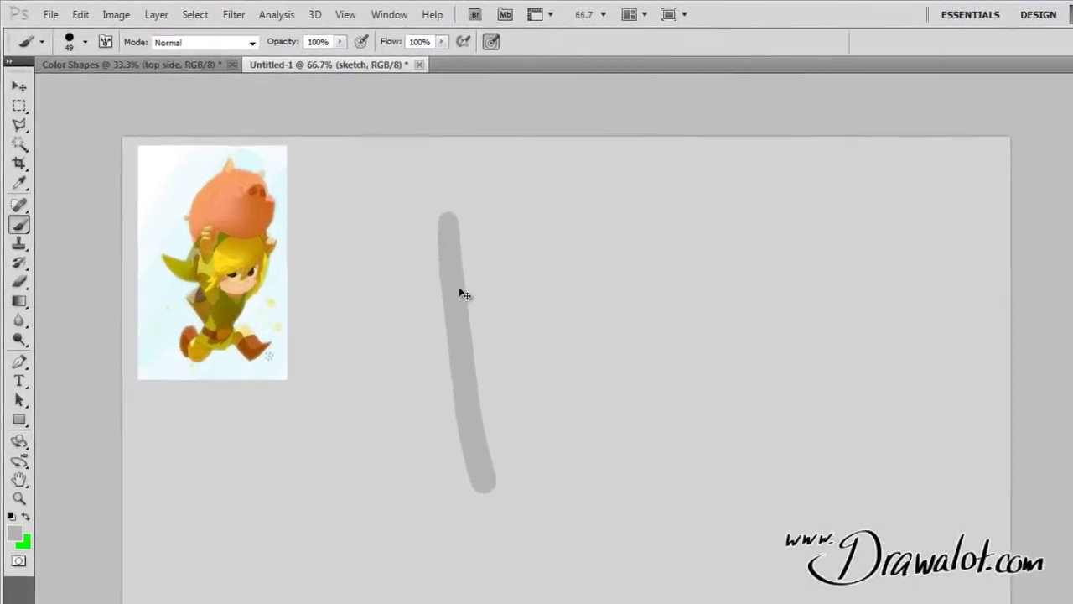
key("ctrl+z")
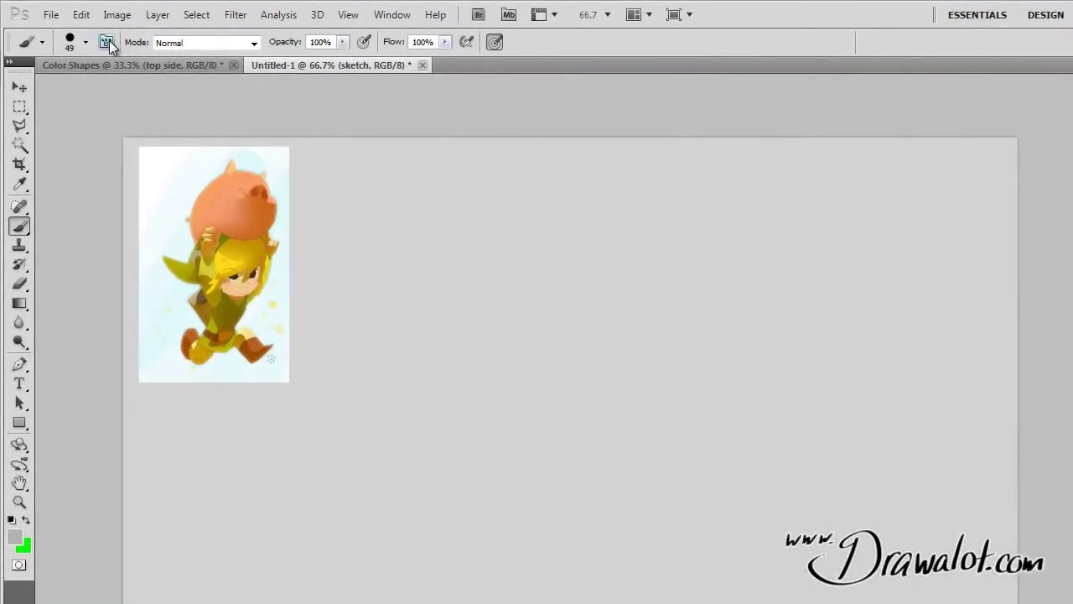
left_click(84, 43)
left_click_drag(189, 122, 187, 123)
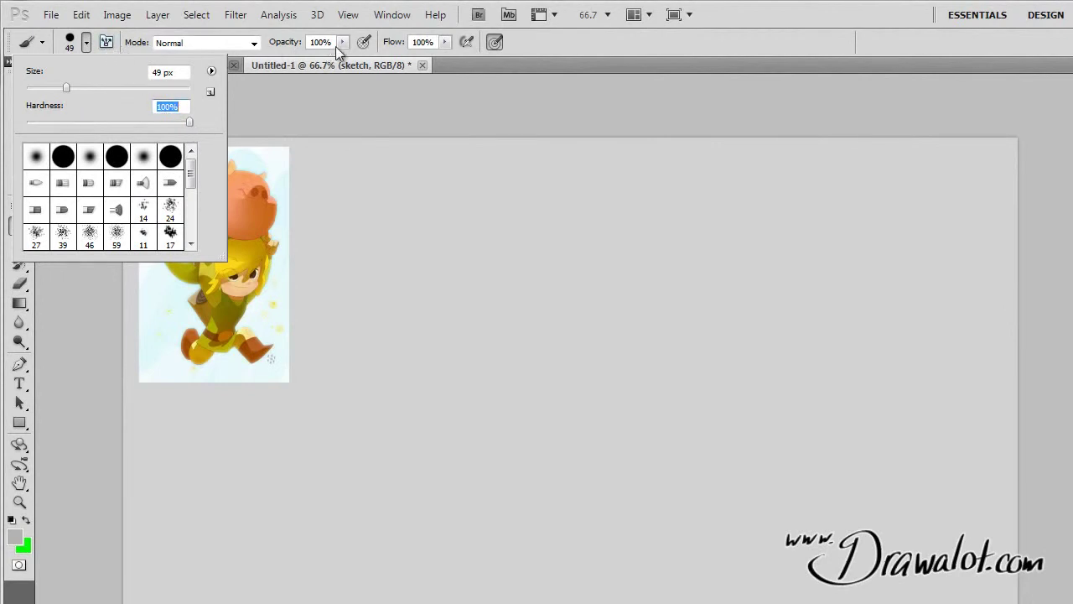
left_click(411, 67)
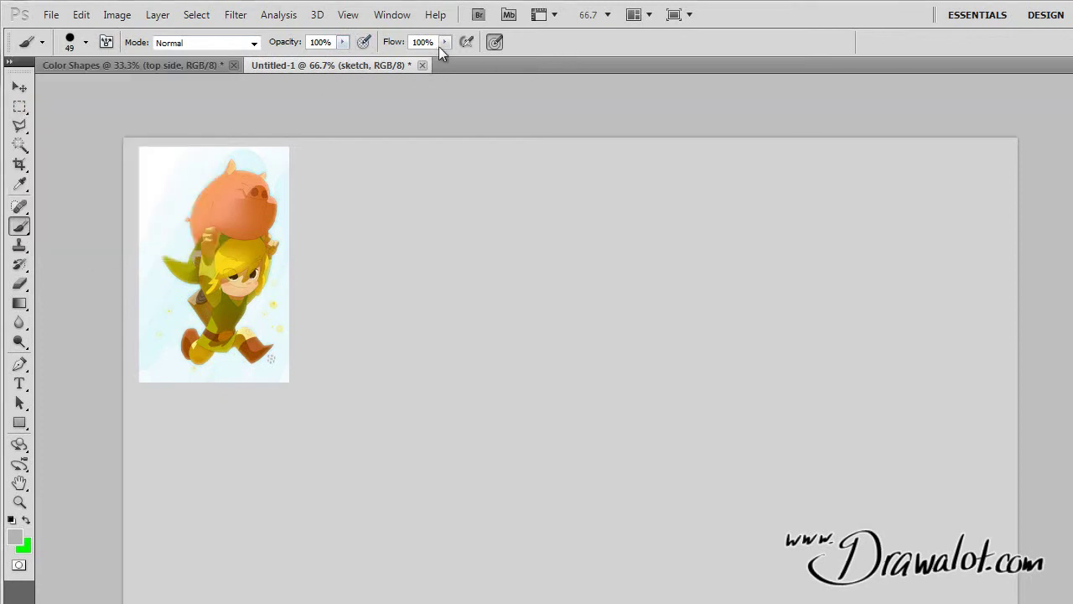
- Reset colours to default black and test the brush with black strokes, undoing each
left_click(13, 518)
left_click_drag(480, 228, 518, 486)
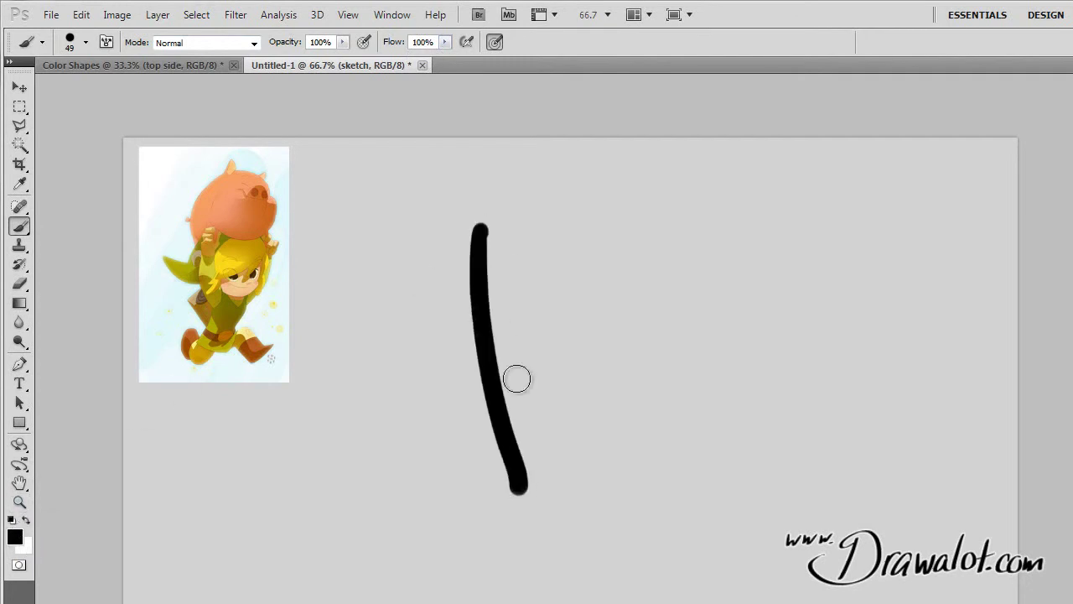
key("ctrl+z")
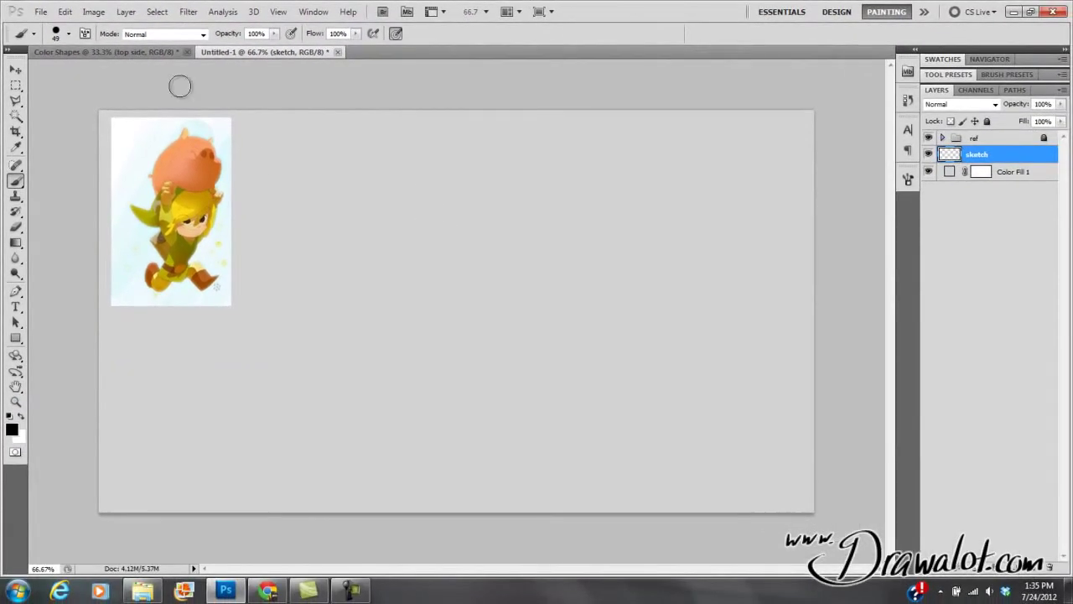
left_click(68, 34)
left_click_drag(42, 102, 26, 102)
mouse_move(403, 160)
left_mouse_down()
mouse_move(504, 412)
mouse_move(499, 423)
left_mouse_up()
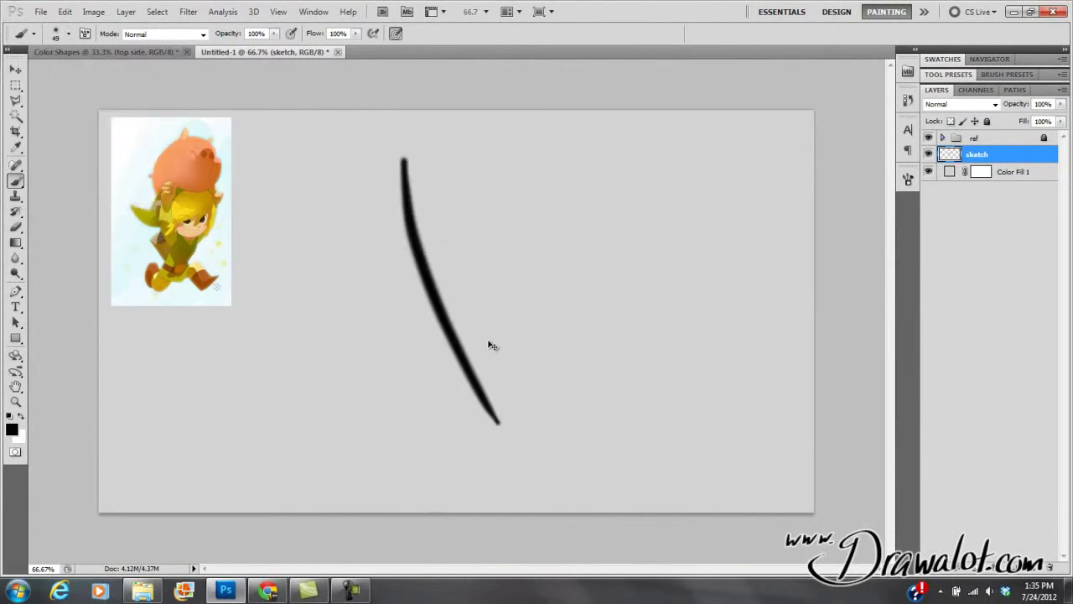
key("ctrl+z")
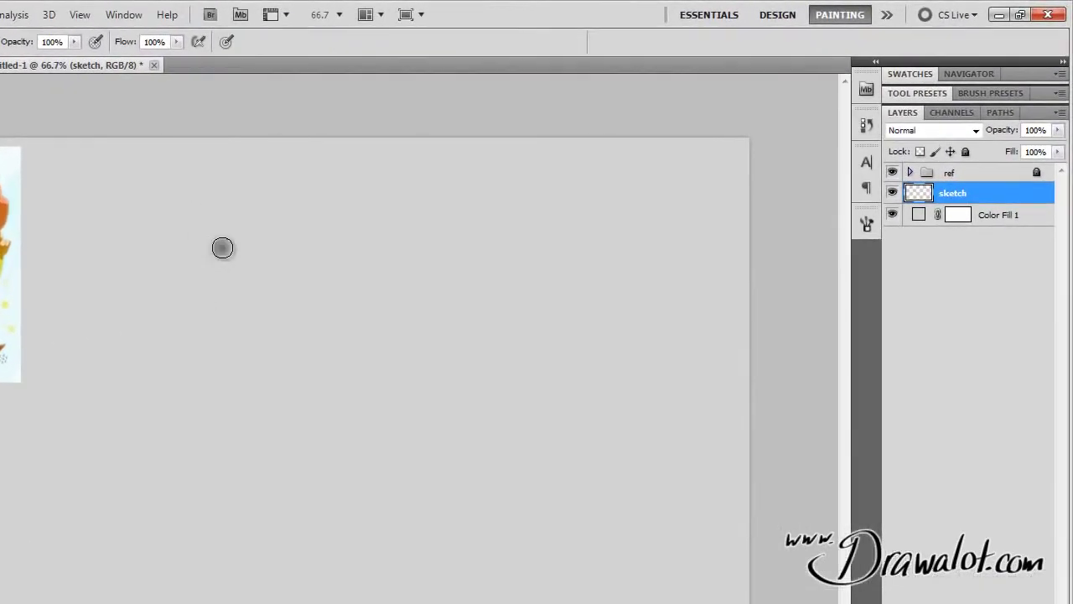
- Paint test strokes on the sketch layer: an H plus curved and diagonal lines
left_click_drag(222, 247, 271, 501)
left_click_drag(347, 256, 369, 426)
left_click_drag(260, 372, 457, 346)
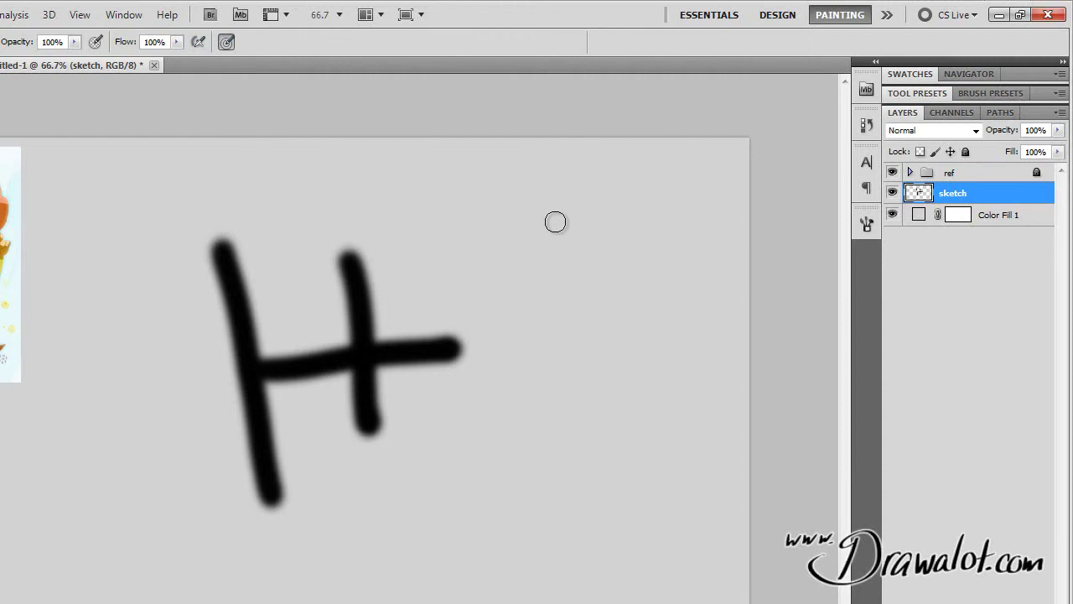
mouse_move(560, 196)
left_mouse_down()
mouse_move(532, 402)
mouse_move(558, 532)
left_mouse_up()
left_click_drag(626, 207, 432, 411)
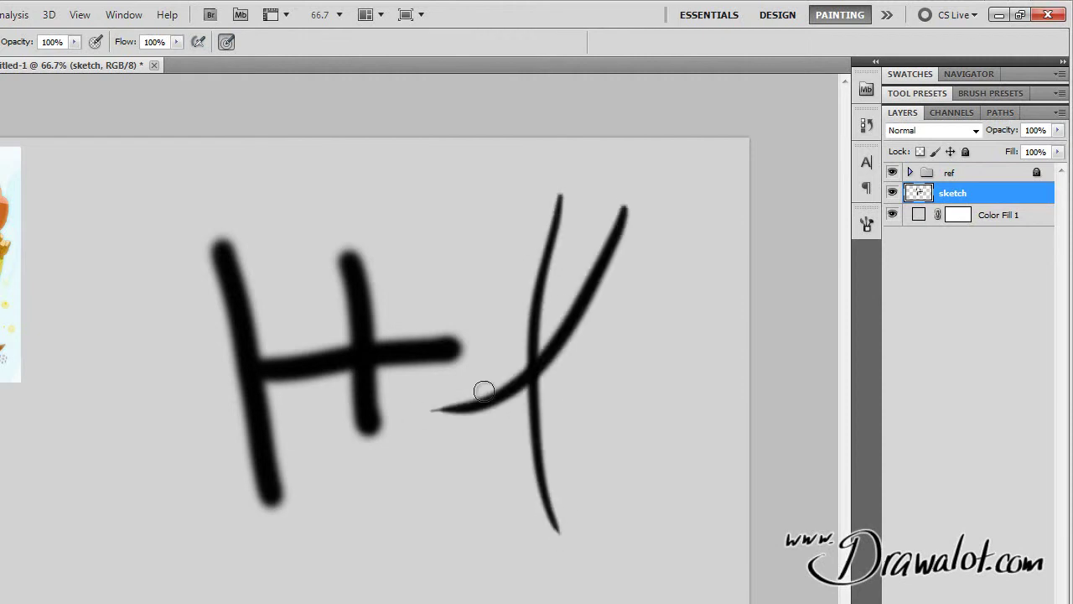
mouse_move(419, 508)
left_mouse_down()
mouse_move(545, 461)
mouse_move(626, 384)
mouse_move(707, 232)
mouse_move(674, 194)
mouse_move(588, 257)
mouse_move(562, 330)
mouse_move(559, 440)
mouse_move(597, 535)
left_mouse_up()
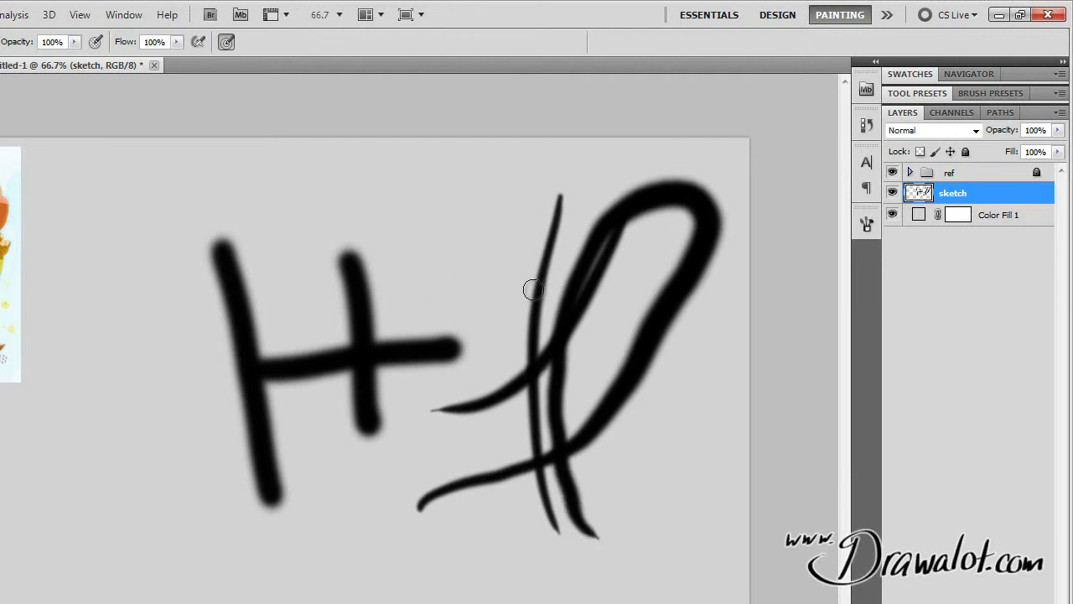
- Clear the sketch layer, deselect, and enable pen pressure for brush size
key("ctrl+a")
key("Delete")
key("ctrl+d")
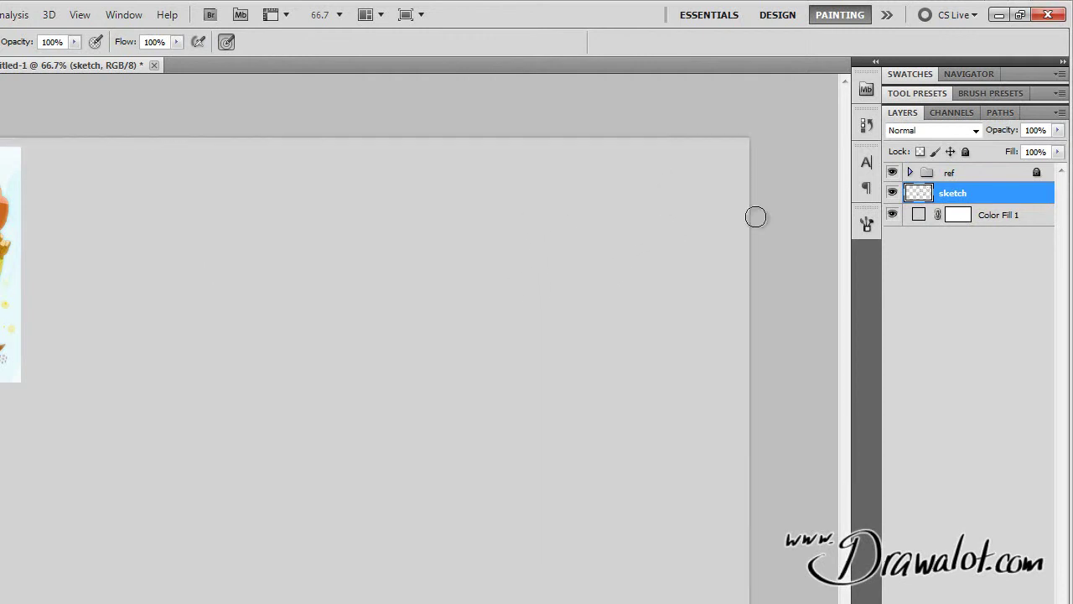
left_click(227, 42)
- Try a larger brush and an 8 px brush with test strokes, undoing each
right_click(192, 261)
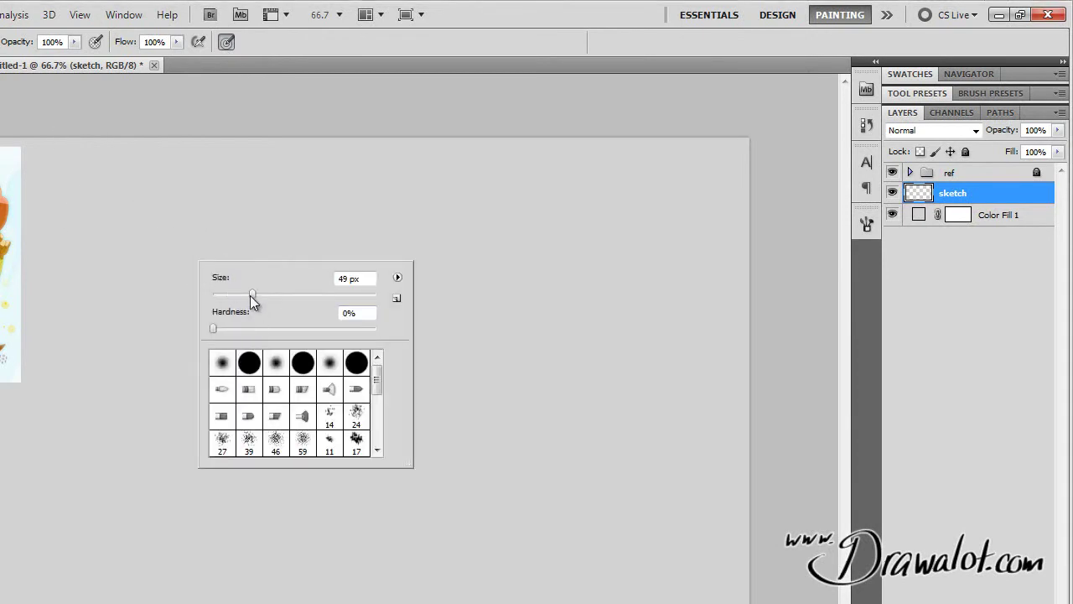
left_click_drag(253, 295, 328, 291)
key("Return")
mouse_move(144, 228)
left_mouse_down()
mouse_move(204, 429)
mouse_move(392, 336)
left_mouse_up()
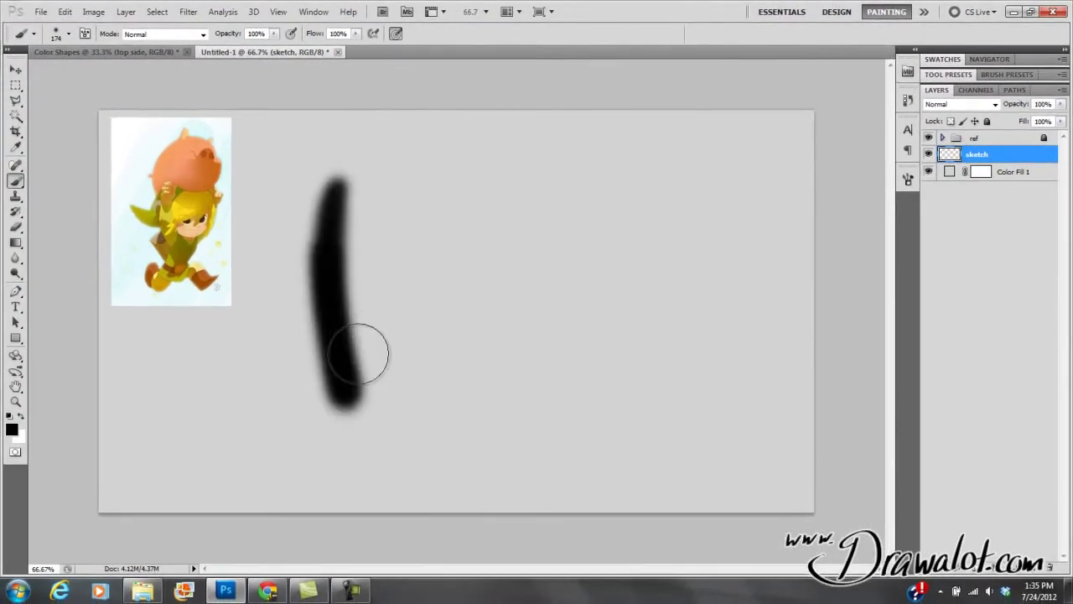
left_click_drag(529, 268, 688, 288)
key("ctrl+z")
right_click(445, 219)
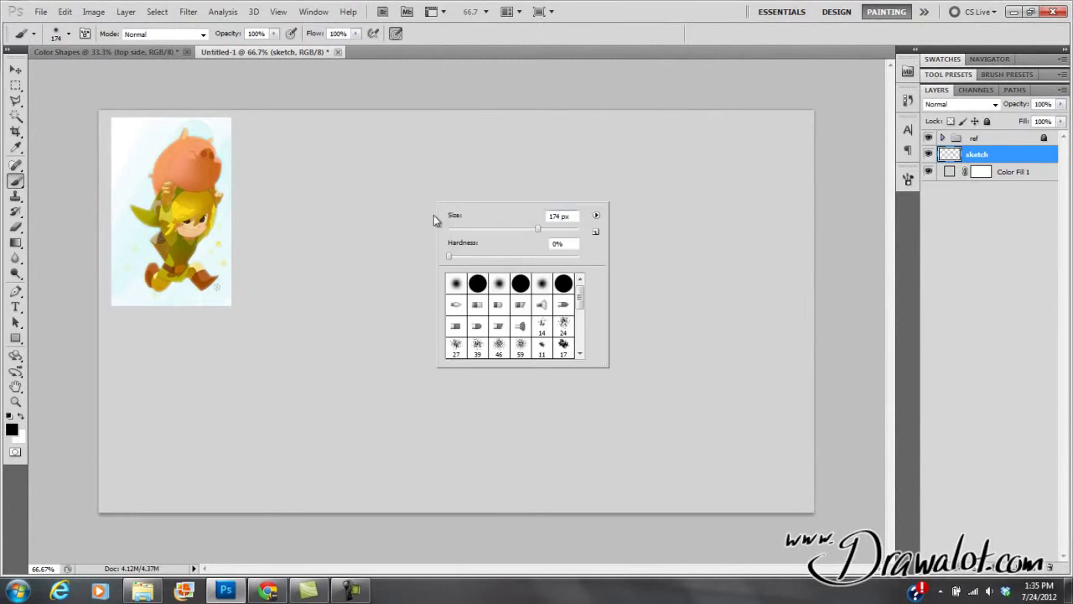
left_click(459, 229)
key("Return")
mouse_move(342, 199)
left_mouse_down()
mouse_move(400, 234)
mouse_move(481, 321)
mouse_move(614, 298)
left_mouse_up()
key("ctrl+z")
- Set the brush to 32 px with 100% hardness
right_click(471, 217)
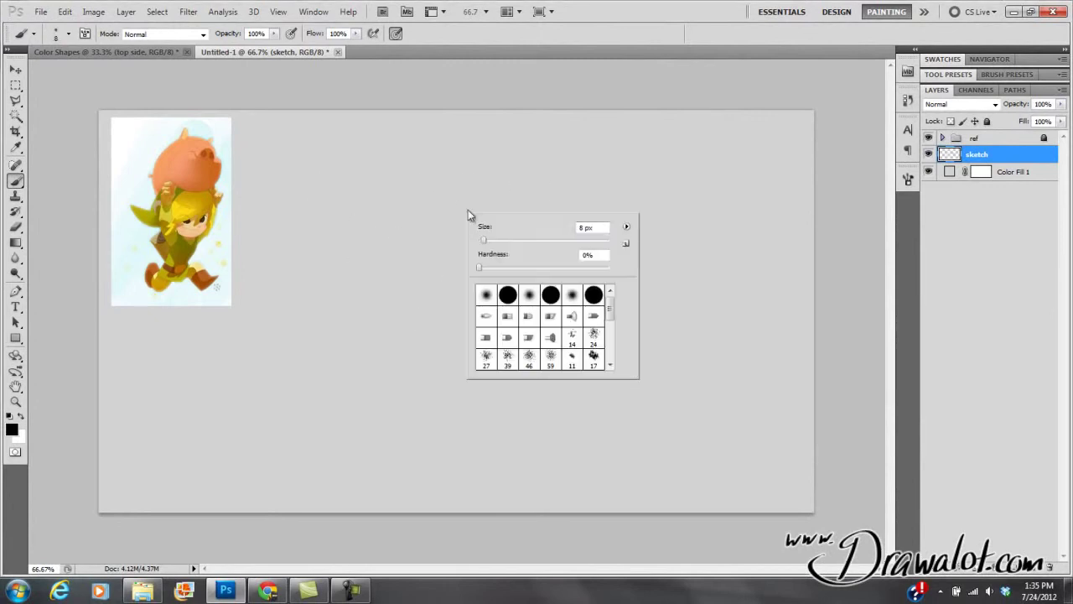
left_click(502, 241)
left_click_drag(610, 267, 616, 266)
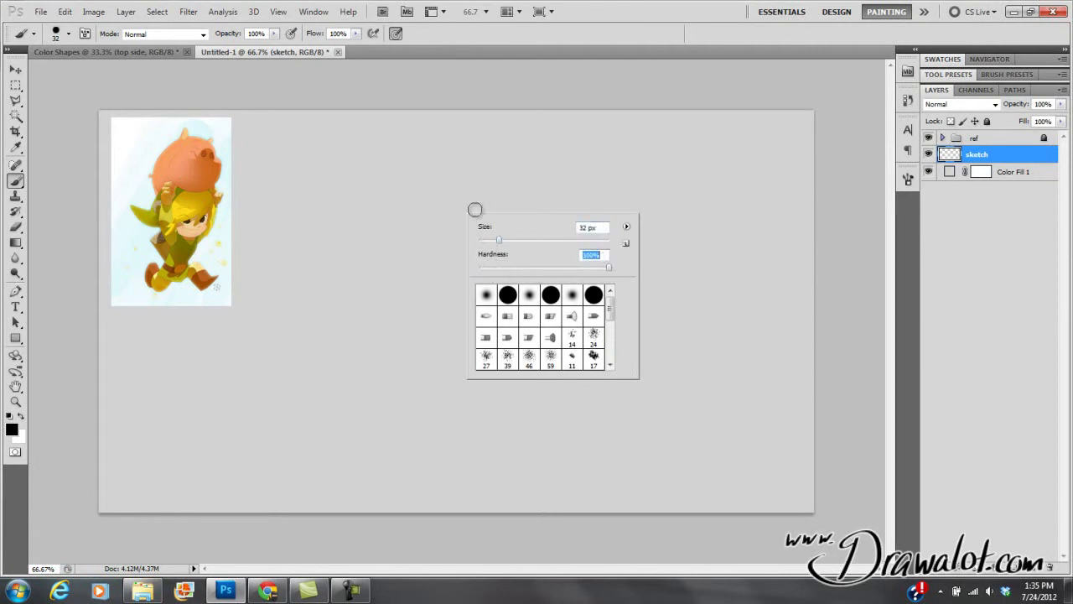
left_click(274, 33)
left_click(274, 33)
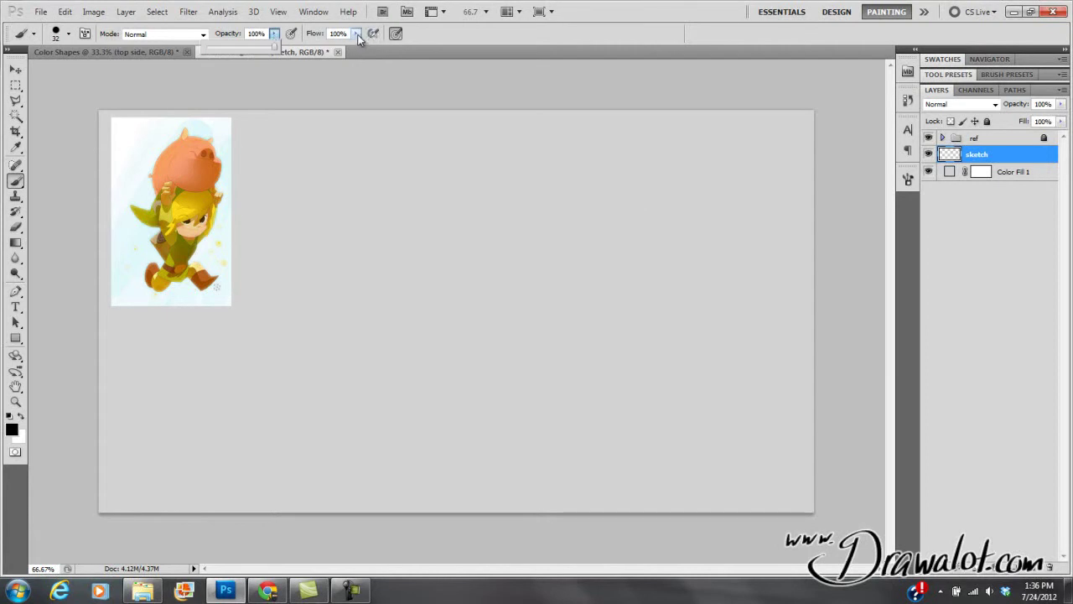
- Paint a vertical and a crossing test stroke, then undo both
left_click(357, 37)
left_click(356, 36)
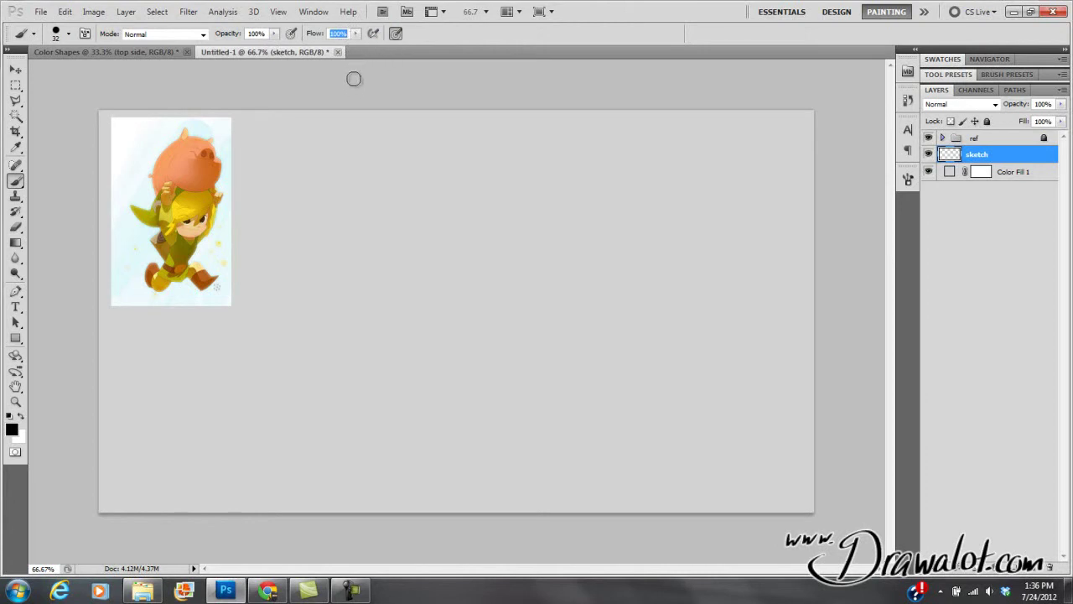
left_click_drag(371, 179, 423, 380)
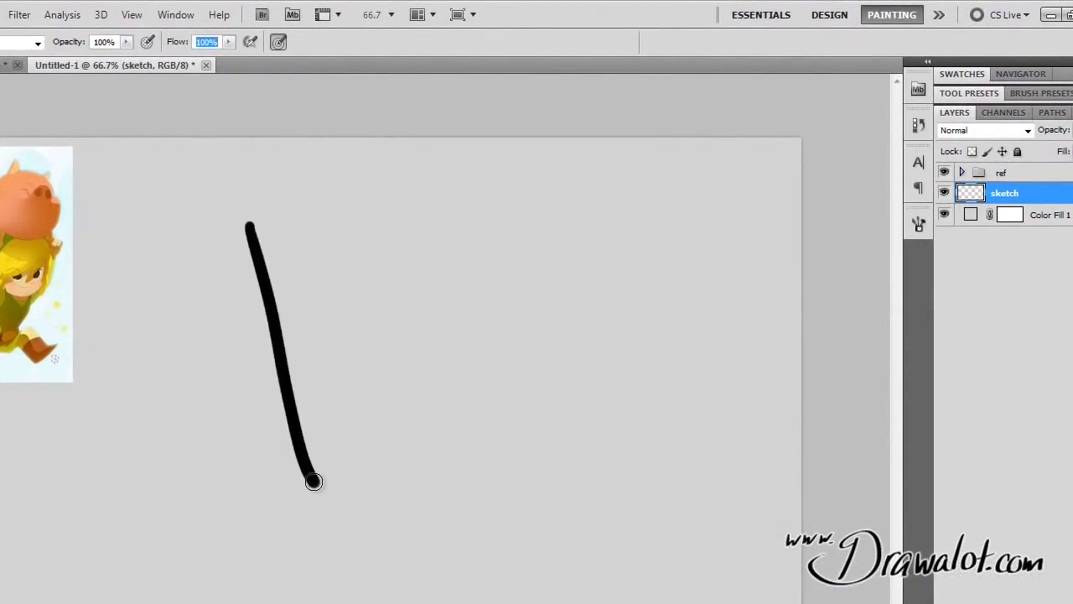
left_click_drag(194, 406, 401, 329)
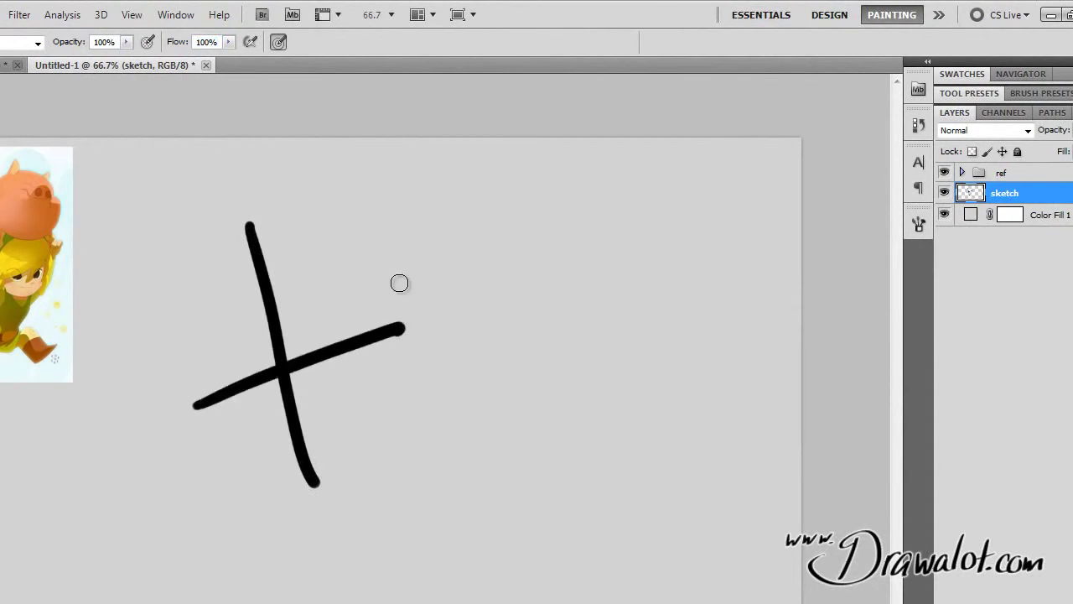
key("ctrl+alt+z")
key("ctrl+alt+z")
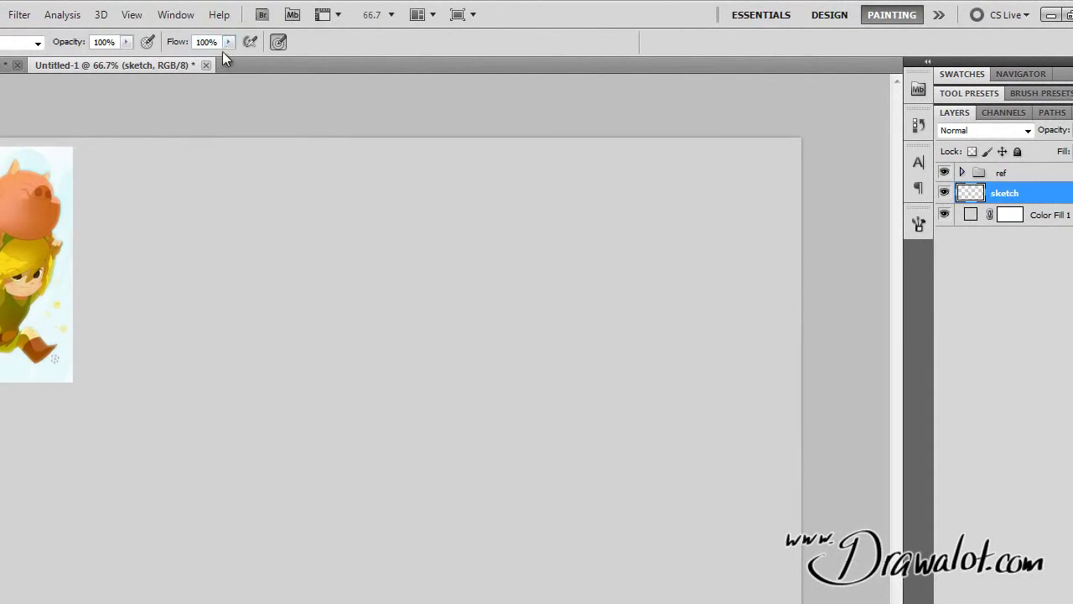
- Set brush opacity to 15% and paint faint crossing strokes and dense grey hatching
left_click(126, 41)
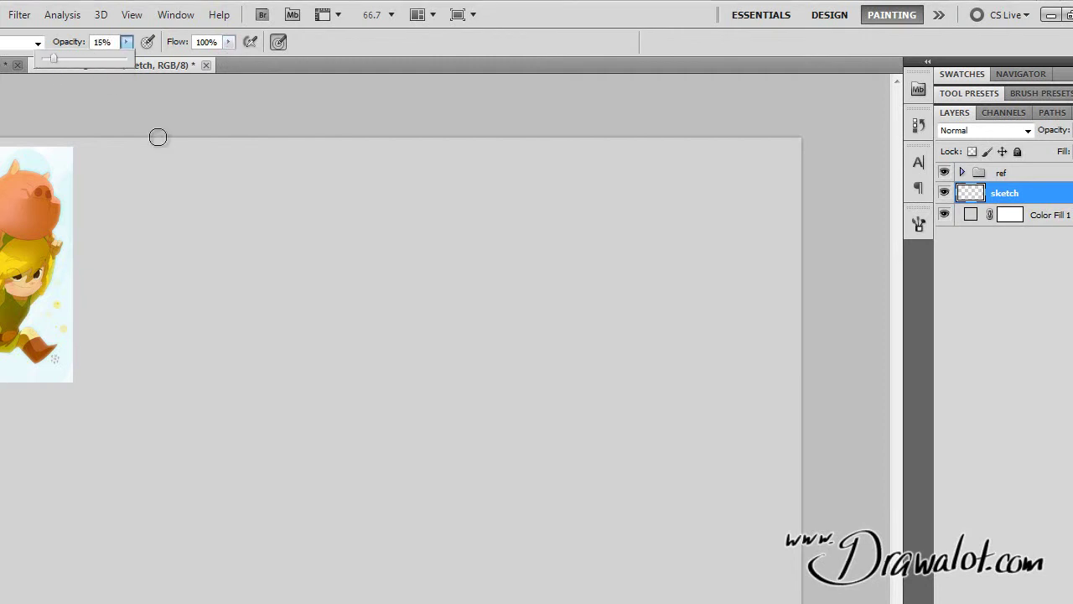
left_click_drag(204, 241, 250, 501)
left_click_drag(139, 441, 339, 317)
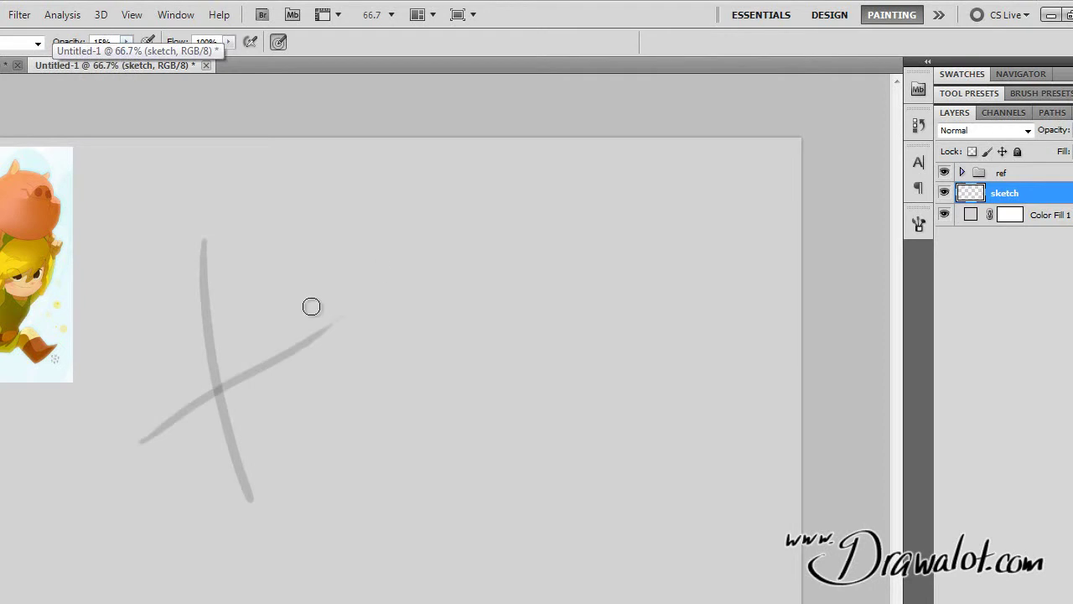
left_click_drag(318, 263, 314, 470)
left_click_drag(261, 435, 425, 383)
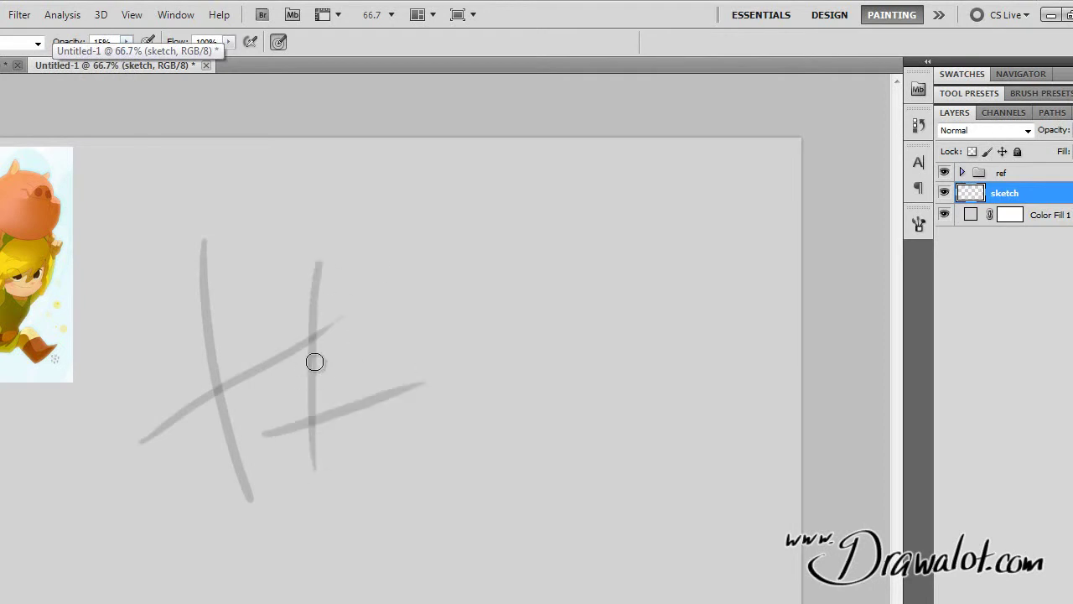
mouse_move(304, 353)
left_mouse_down()
mouse_move(355, 277)
mouse_move(352, 425)
mouse_move(297, 431)
mouse_move(338, 405)
mouse_move(304, 390)
mouse_move(310, 427)
mouse_move(311, 350)
mouse_move(306, 424)
mouse_move(307, 348)
mouse_move(301, 426)
mouse_move(318, 343)
mouse_move(300, 430)
mouse_move(302, 386)
mouse_move(304, 462)
left_mouse_up()
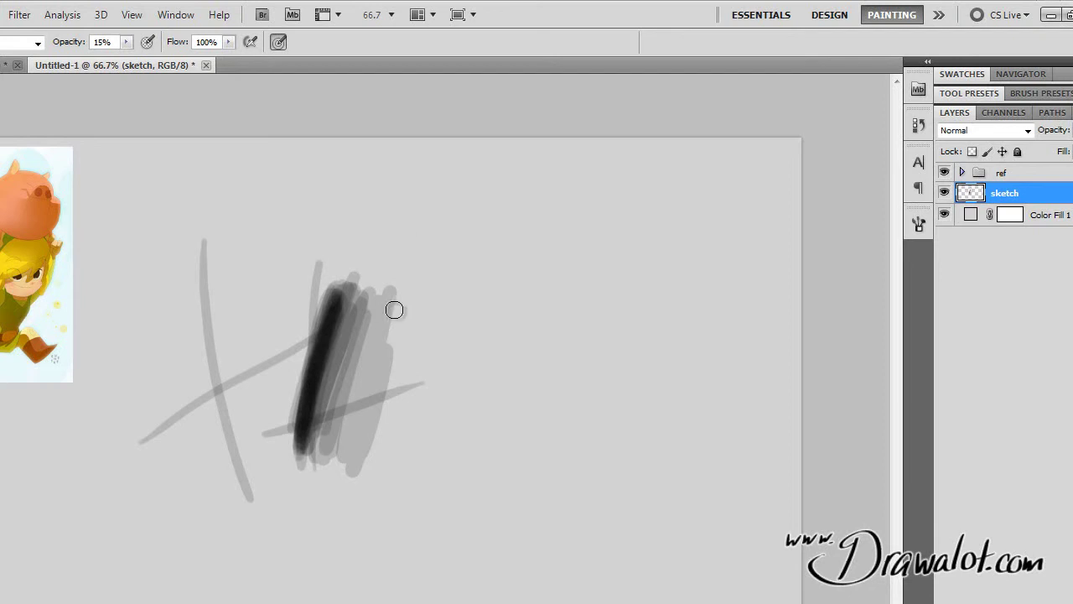
mouse_move(404, 246)
left_mouse_down()
mouse_move(382, 434)
mouse_move(451, 245)
mouse_move(450, 503)
mouse_move(476, 477)
mouse_move(487, 245)
mouse_move(473, 233)
mouse_move(448, 249)
mouse_move(432, 214)
mouse_move(424, 290)
mouse_move(452, 381)
mouse_move(478, 334)
mouse_move(466, 358)
mouse_move(462, 475)
mouse_move(518, 253)
mouse_move(460, 254)
mouse_move(417, 307)
mouse_move(398, 430)
mouse_move(451, 214)
mouse_move(455, 281)
left_mouse_up()
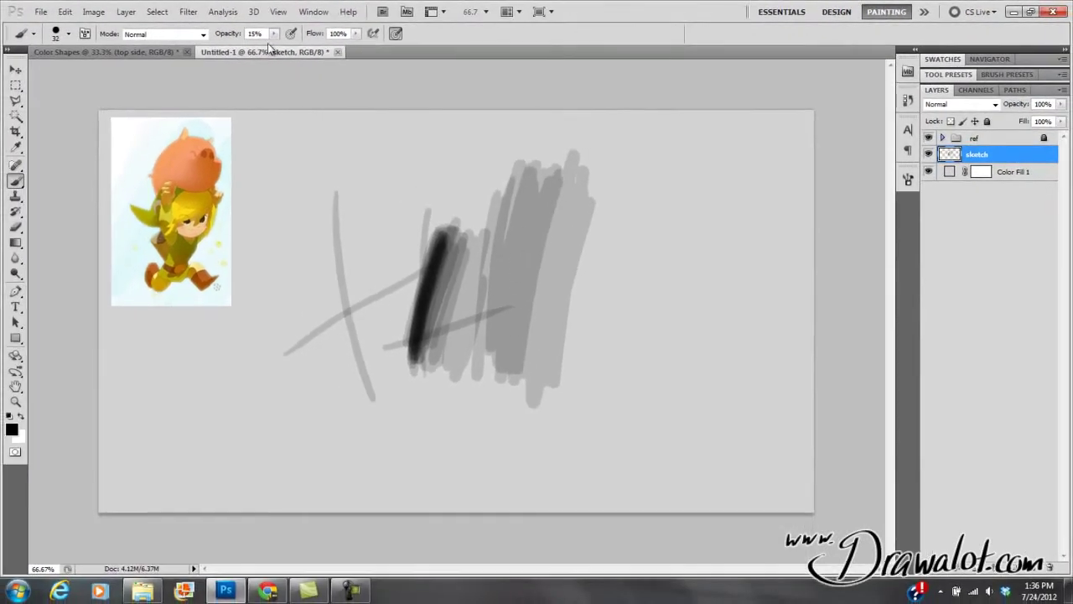
- Lower brush flow to 28% and paint bold dark strokes, a thin grey stroke and a zigzag
left_click(273, 34)
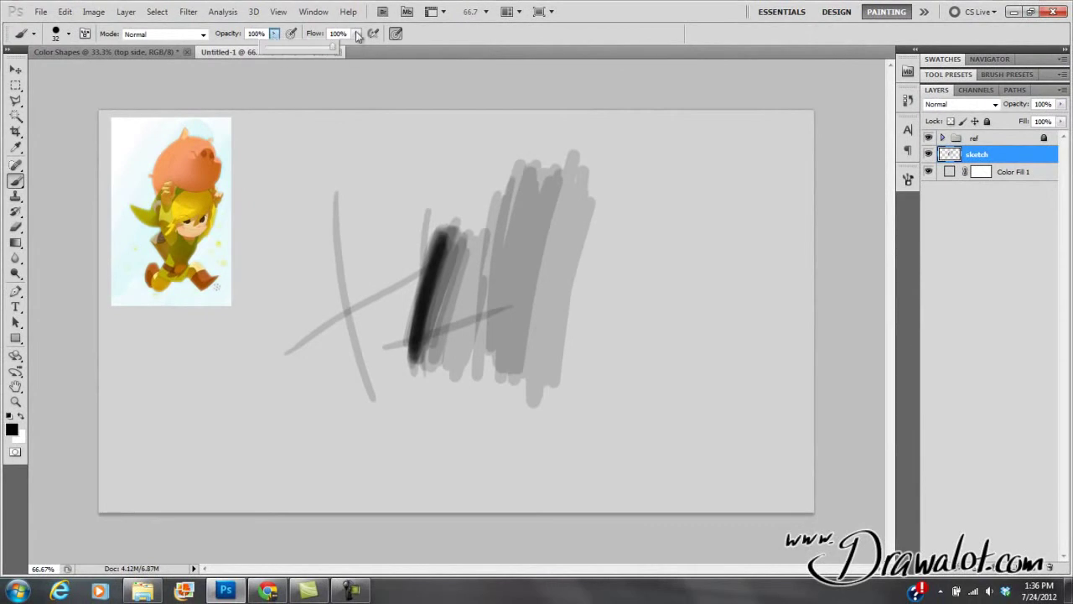
left_click_drag(356, 47, 308, 57)
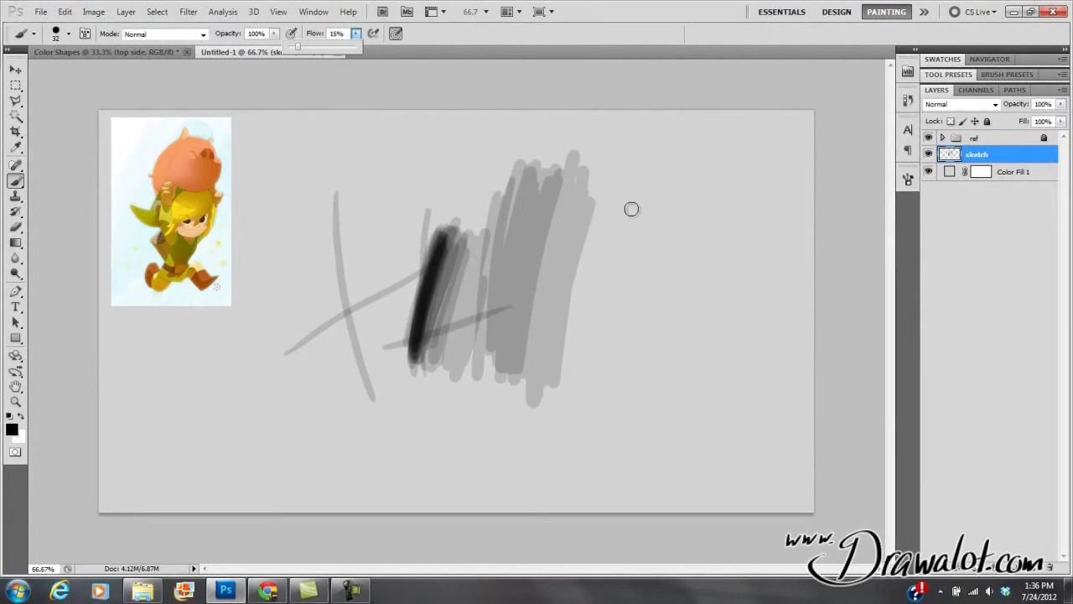
left_click_drag(656, 176, 612, 371)
mouse_move(609, 431)
left_mouse_down()
mouse_move(650, 202)
mouse_move(611, 420)
mouse_move(636, 245)
left_mouse_up()
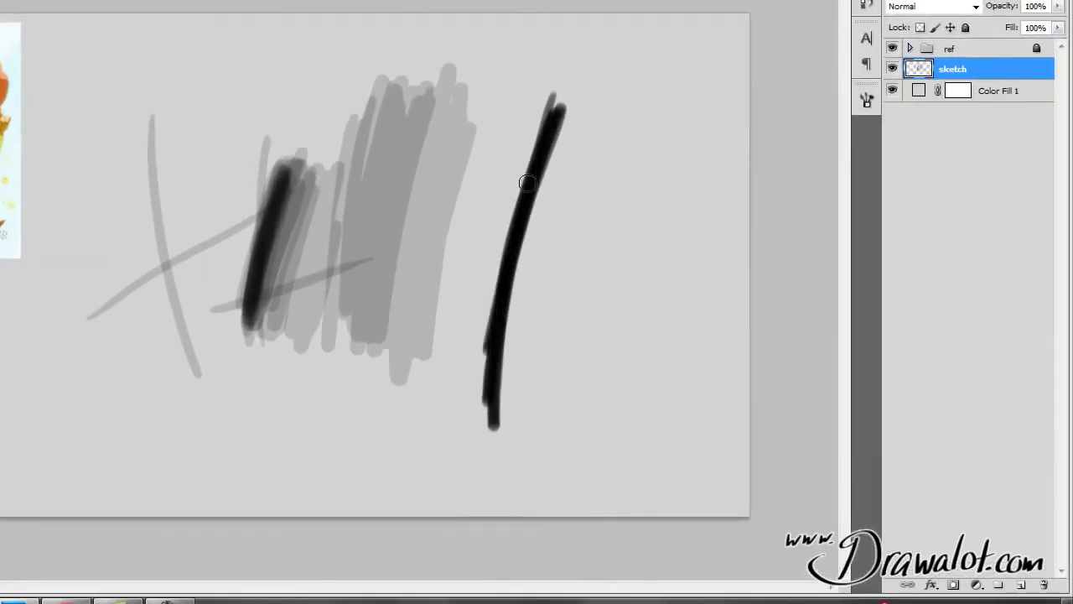
left_click_drag(528, 183, 514, 289)
left_click_drag(507, 86, 441, 315)
mouse_move(449, 266)
left_mouse_down()
mouse_move(503, 96)
mouse_move(443, 286)
left_mouse_up()
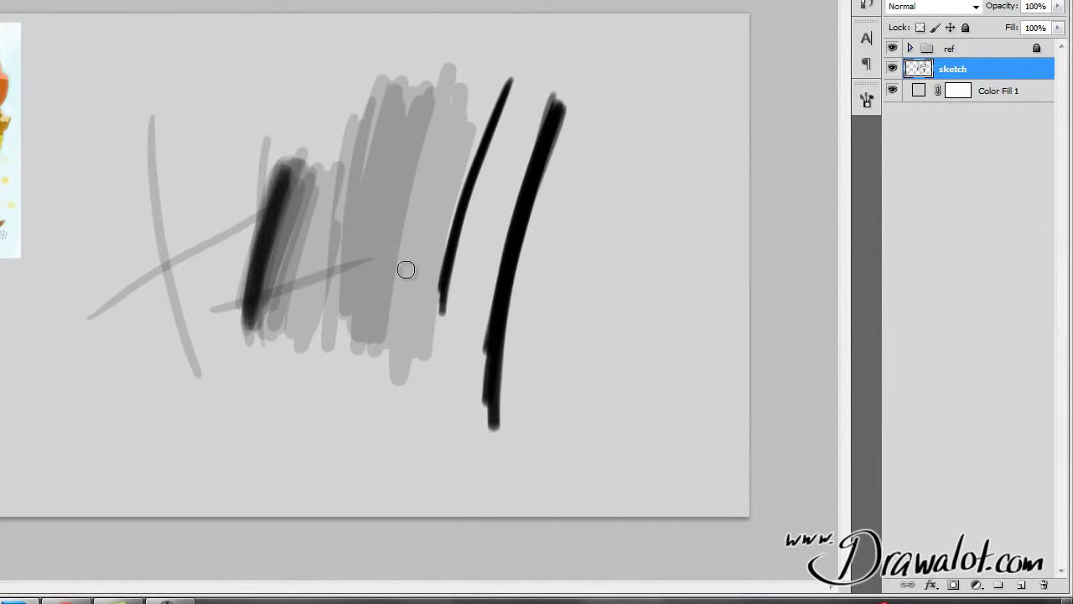
mouse_move(612, 105)
left_mouse_down()
mouse_move(590, 253)
mouse_move(600, 345)
mouse_move(660, 391)
mouse_move(654, 462)
mouse_move(633, 313)
mouse_move(597, 347)
mouse_move(600, 331)
mouse_move(612, 387)
mouse_move(635, 407)
mouse_move(660, 395)
mouse_move(647, 353)
mouse_move(618, 350)
mouse_move(634, 295)
mouse_move(656, 320)
mouse_move(650, 391)
mouse_move(629, 369)
left_mouse_up()
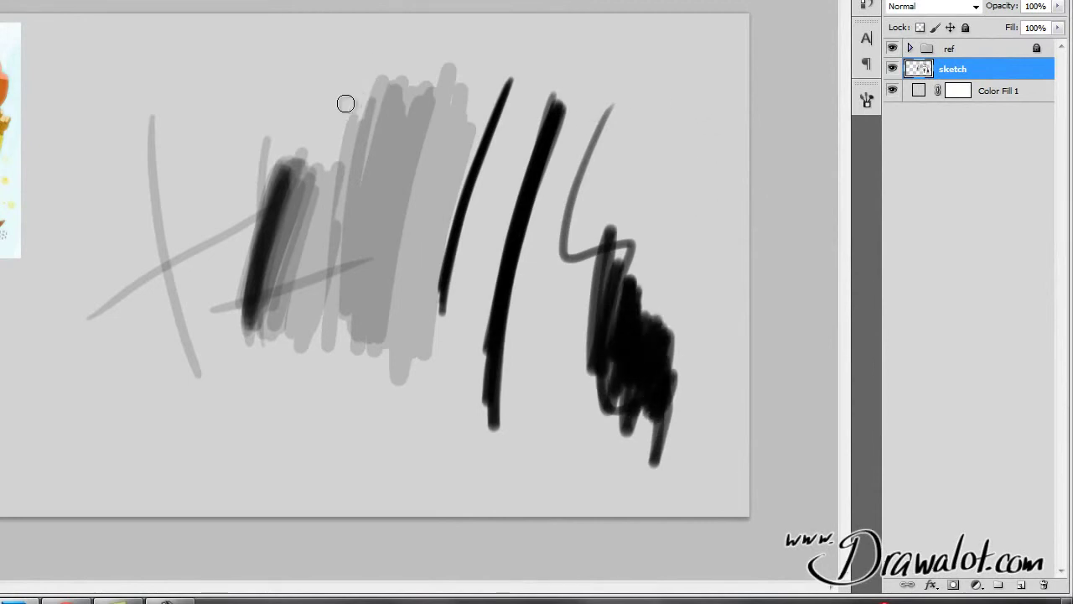
- Select the area around all the test strokes with the Rectangular Marquee, delete it, and deselect
key("m")
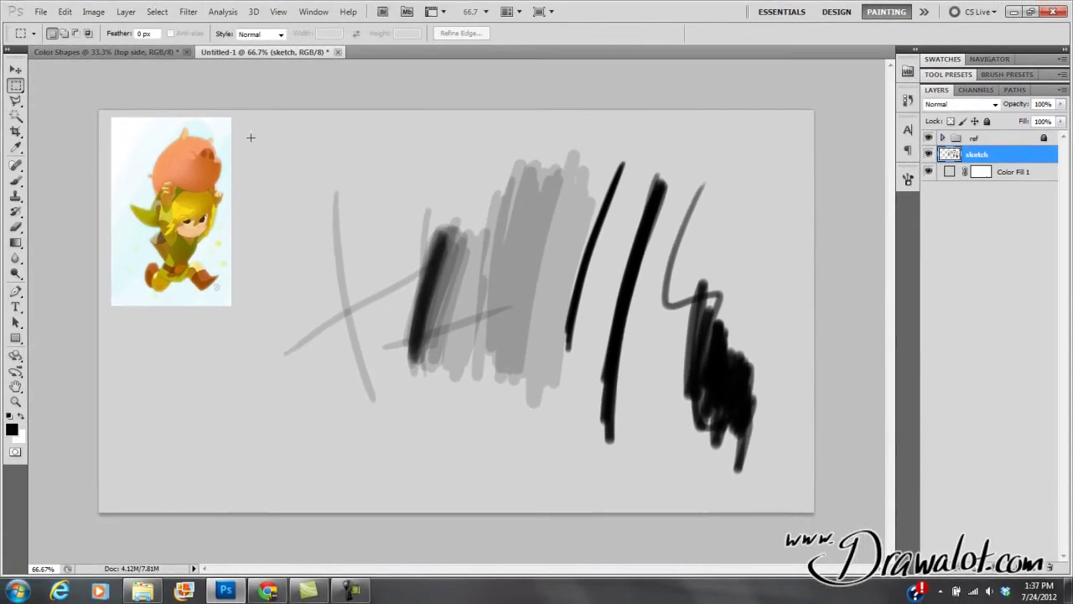
left_click_drag(250, 137, 798, 485)
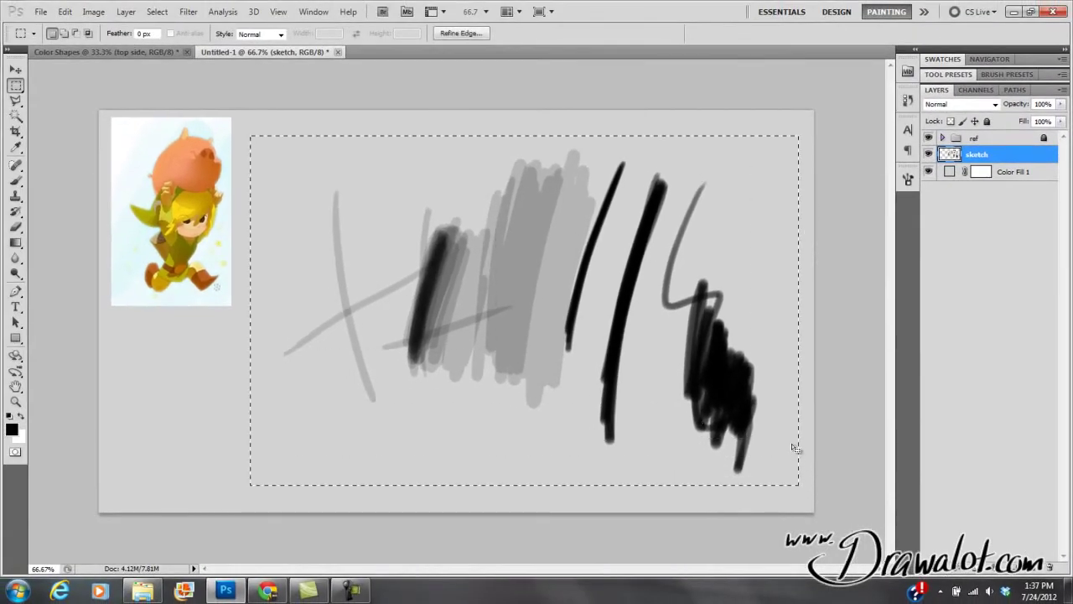
key("Delete")
key("ctrl+d")
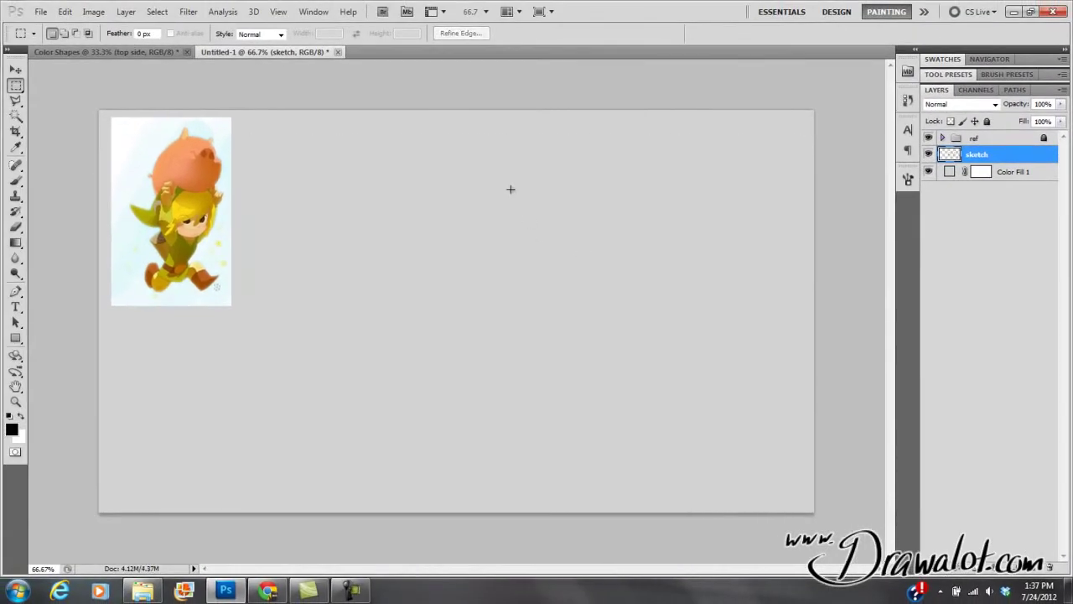
- Draw a small flat elliptical selection above the canvas centre
key("b")
left_click_drag(15, 89, 52, 102)
left_click_drag(420, 263, 421, 263)
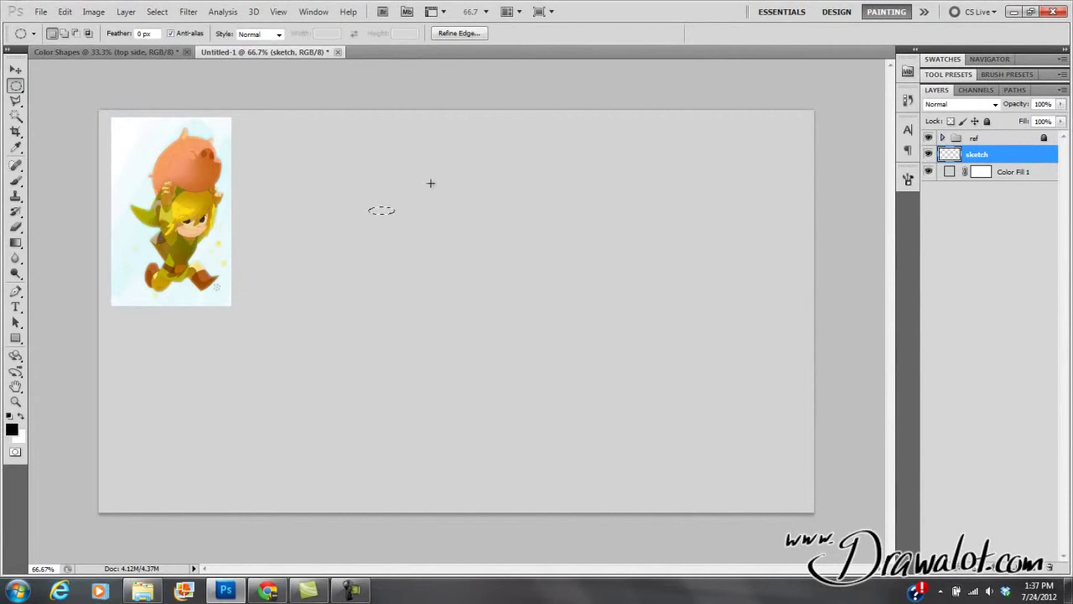
- Fill the elliptical selection with solid black after Content-Aware Fill fails
key("i")
left_click(64, 11)
left_click(94, 203)
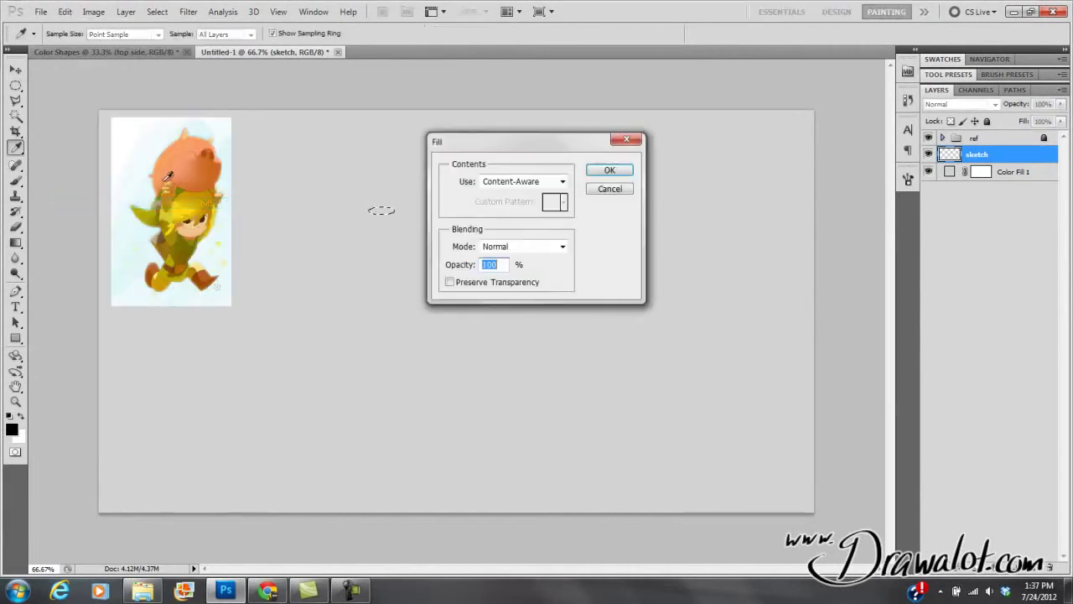
left_click(607, 173)
left_click(534, 225)
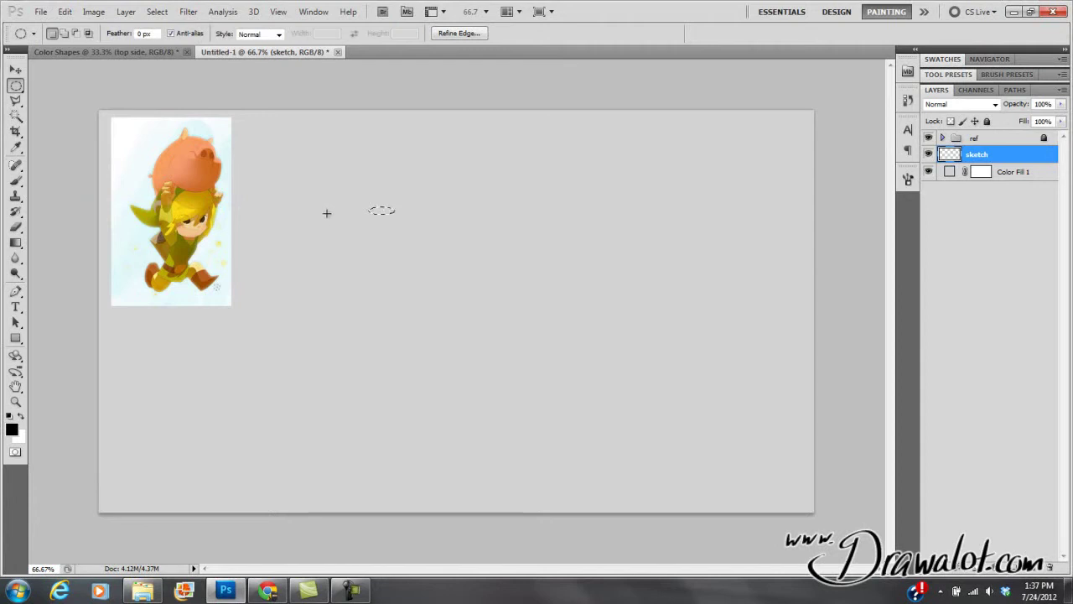
key("alt")
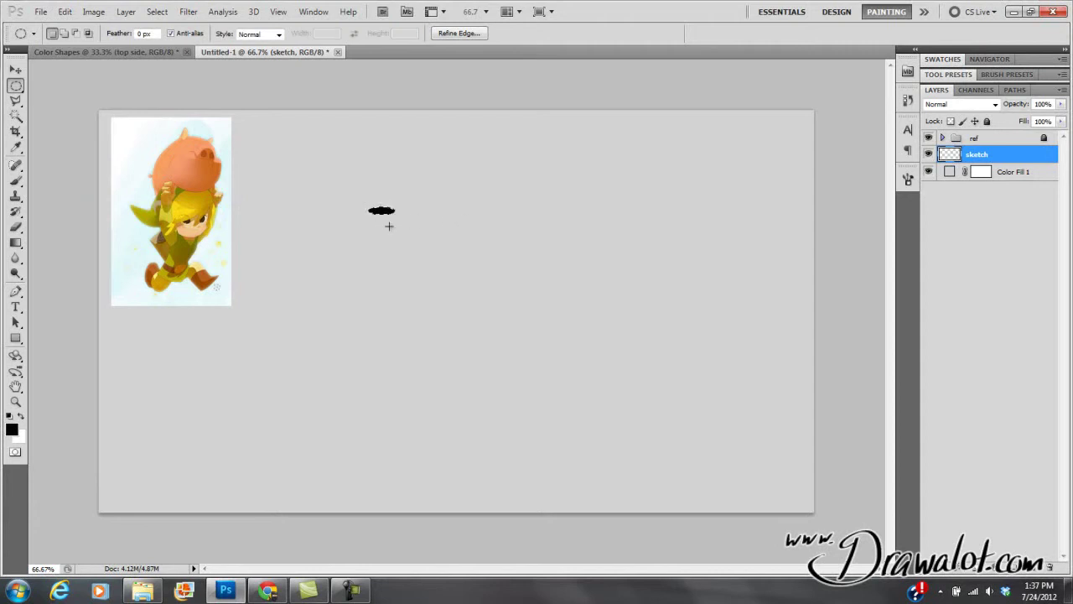
- Zoom in to inspect the black ellipse's edges, then zoom back out to the whole canvas
left_click(396, 211)
left_click(389, 207)
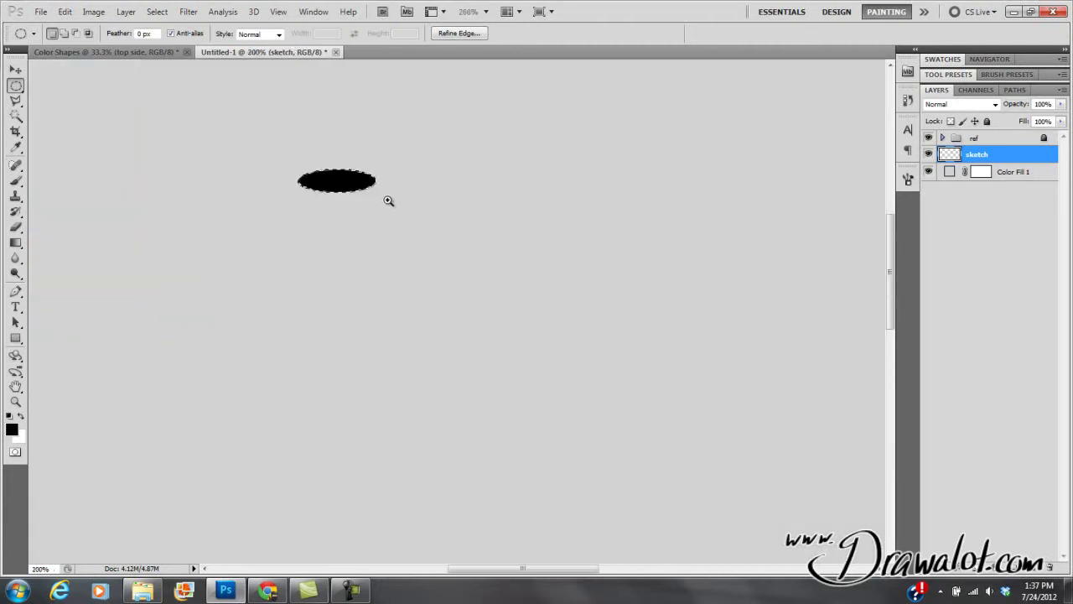
left_click(369, 190, "alt")
left_click(377, 198, "alt")
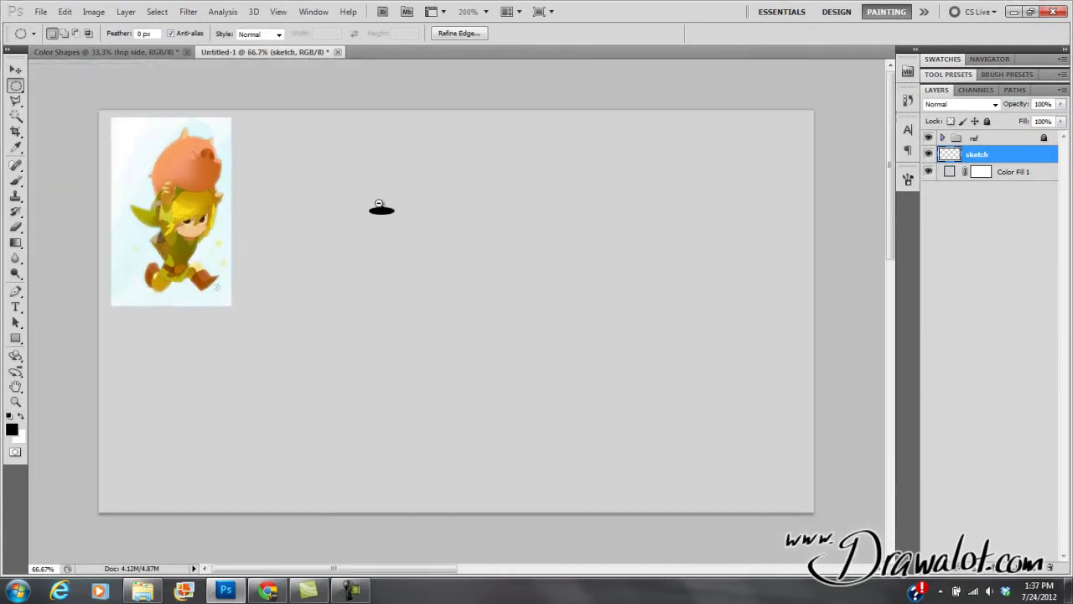
- Define the black ellipse as brush preset 'wide brush', then delete it and deselect
left_click(64, 11)
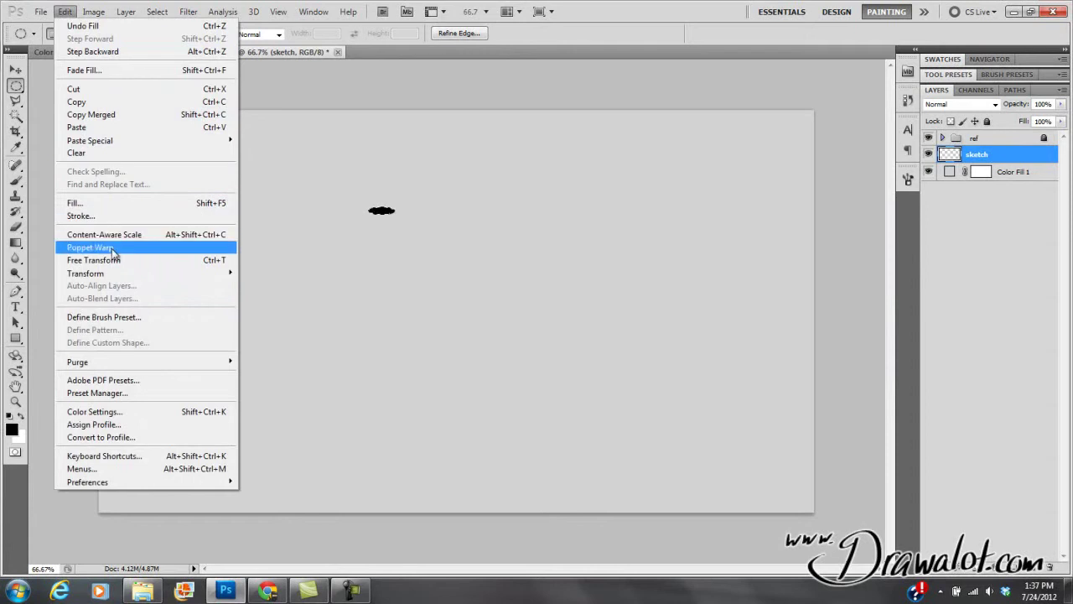
left_click(144, 319)
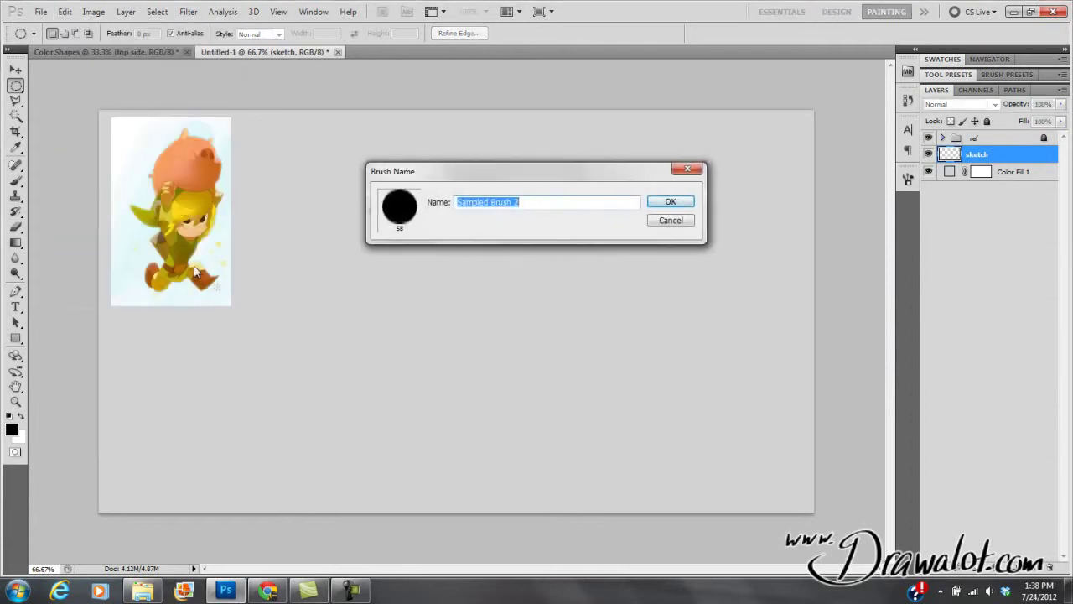
type("wide brush")
key("Return")
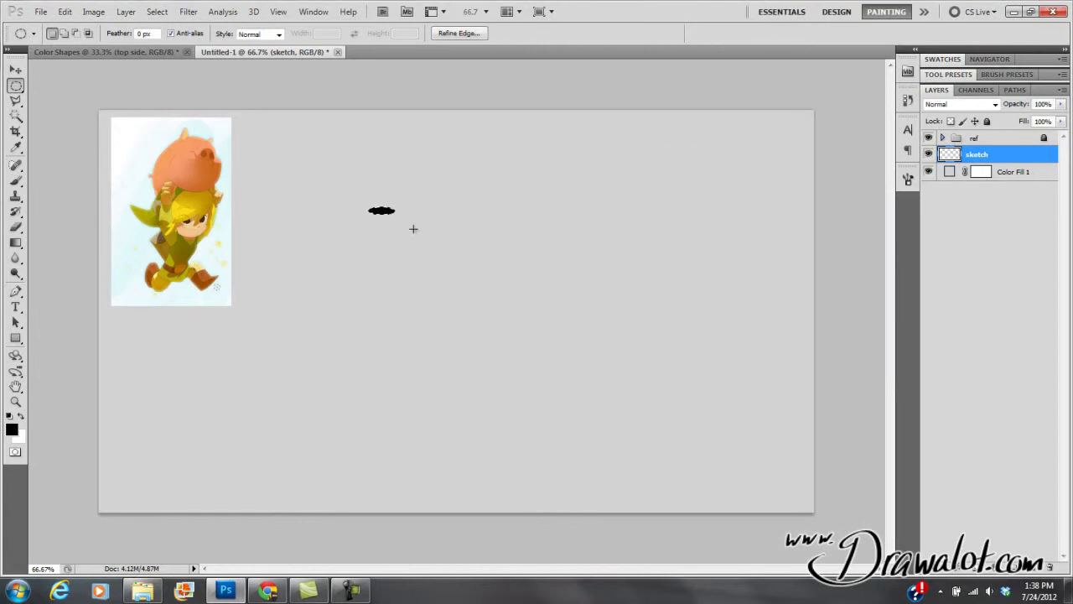
key("Delete")
key("ctrl+d")
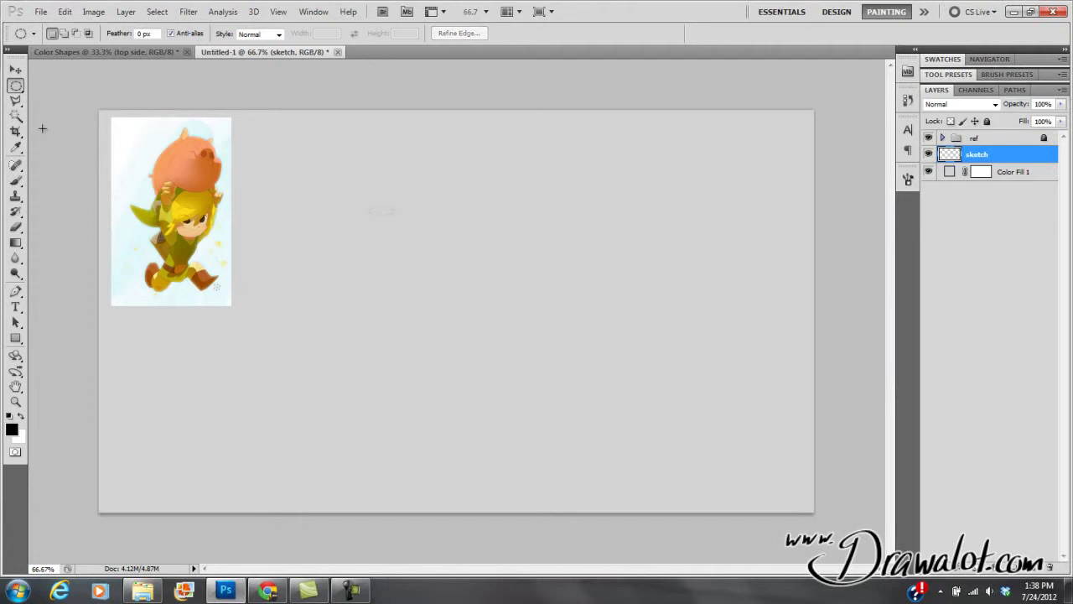
- Raise the eraser flow to 32%, then paint and undo a wavy brush test stroke
key("b")
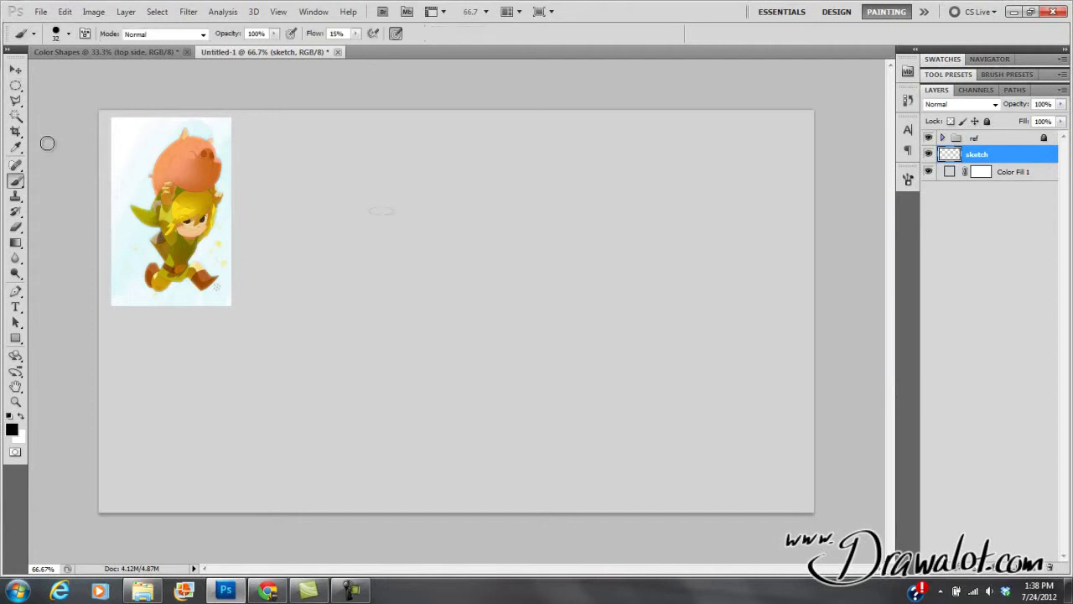
key("e")
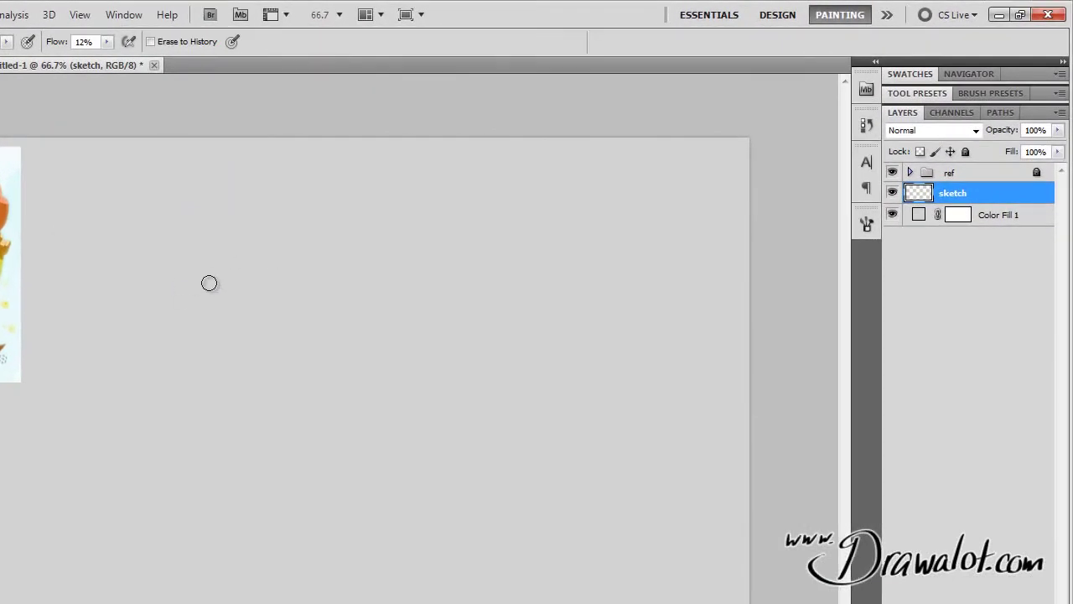
left_click(107, 41)
left_click_drag(102, 63, 128, 66)
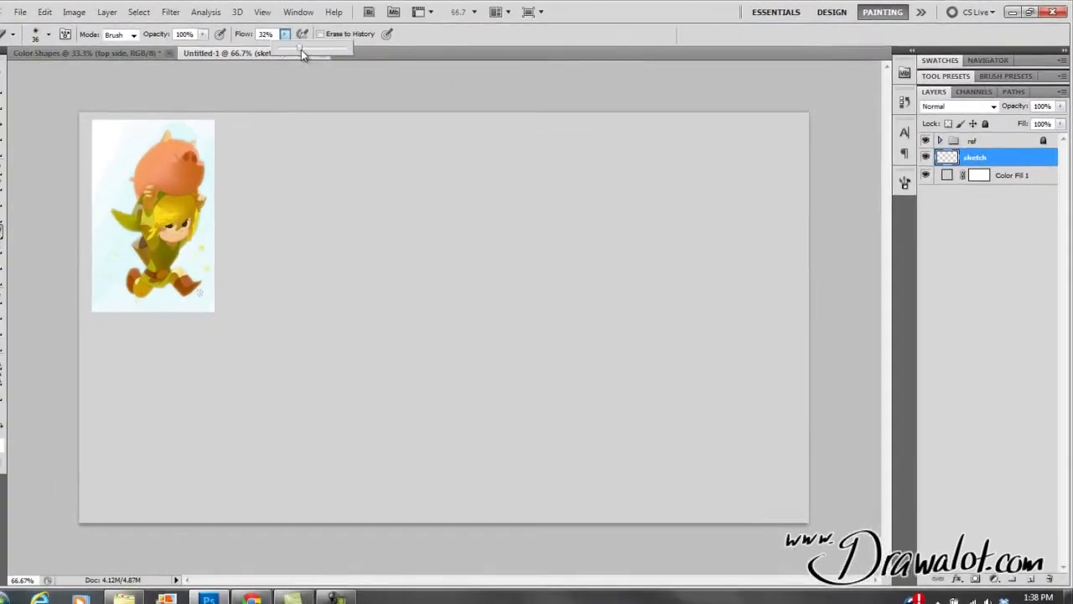
key("b")
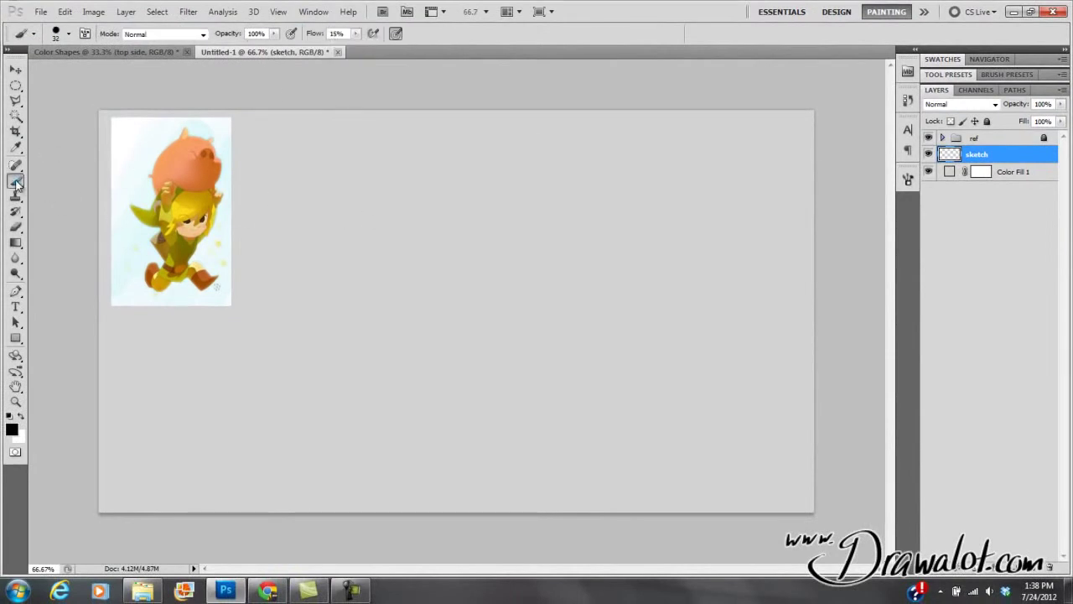
mouse_move(303, 208)
left_mouse_down()
mouse_move(369, 274)
mouse_move(661, 396)
mouse_move(307, 259)
mouse_move(312, 206)
left_mouse_up()
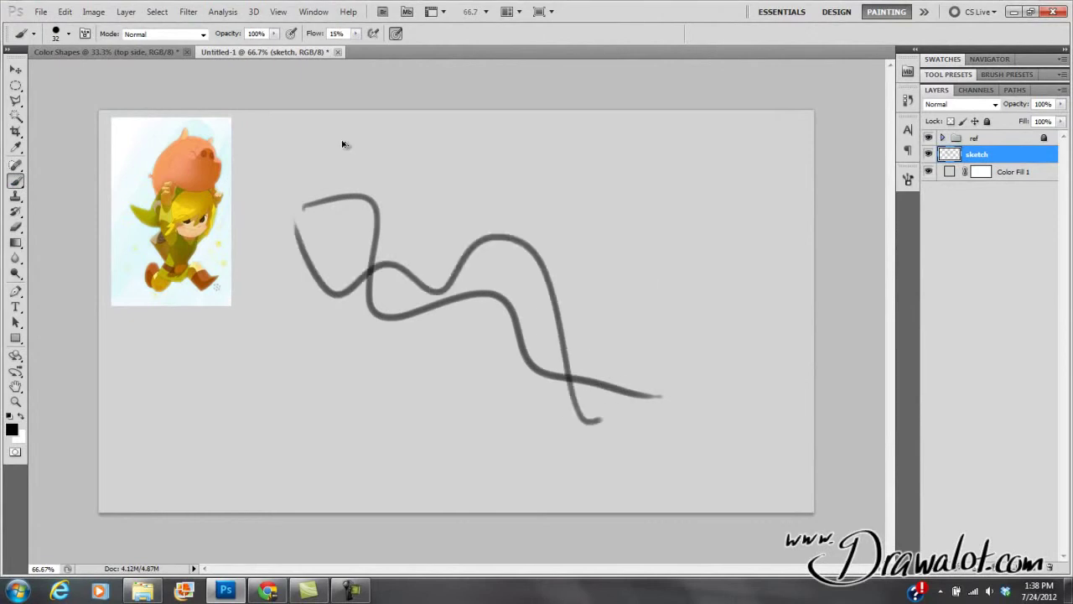
key("ctrl+alt+z")
key("ctrl+alt+z")
key("ctrl+alt+z")
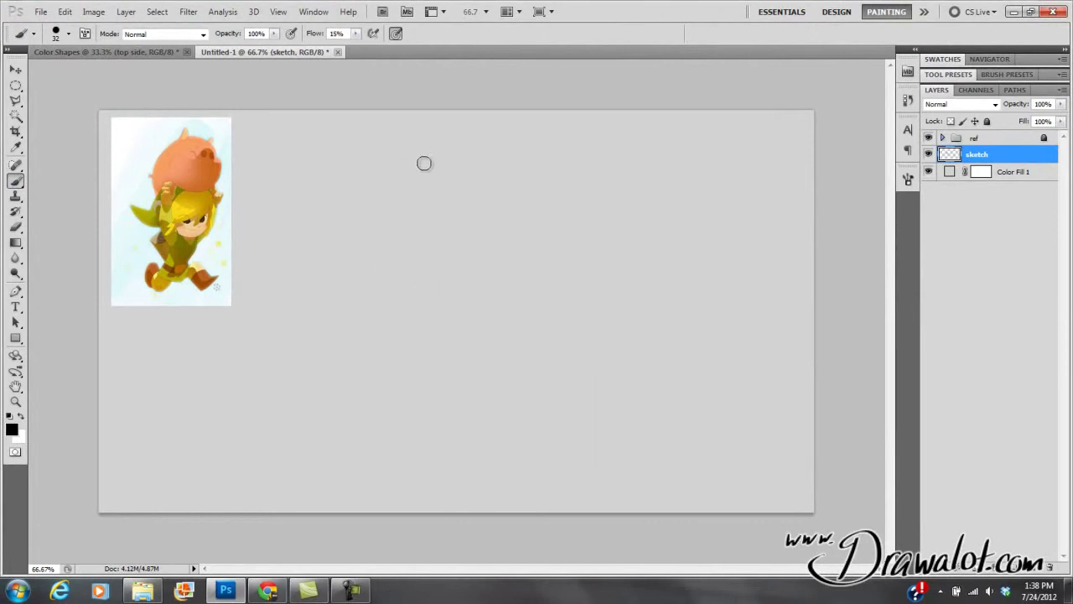
- Try the 13 px, 17 px, 37 px and 30 px round tips in the Brush panel
left_click(85, 34)
left_click_drag(882, 201, 885, 248)
left_click(806, 245)
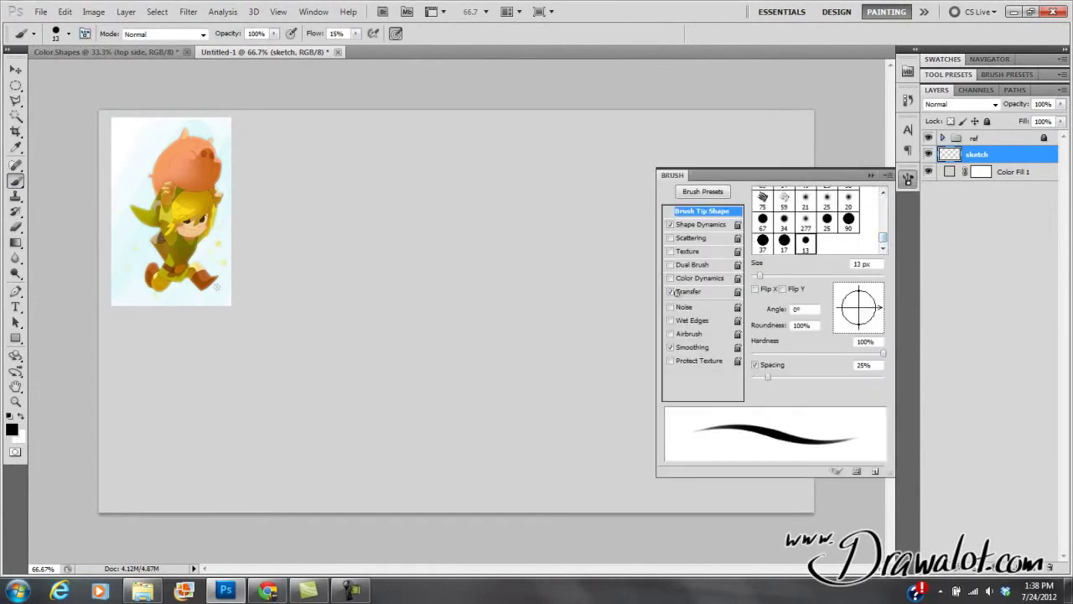
left_click(784, 243)
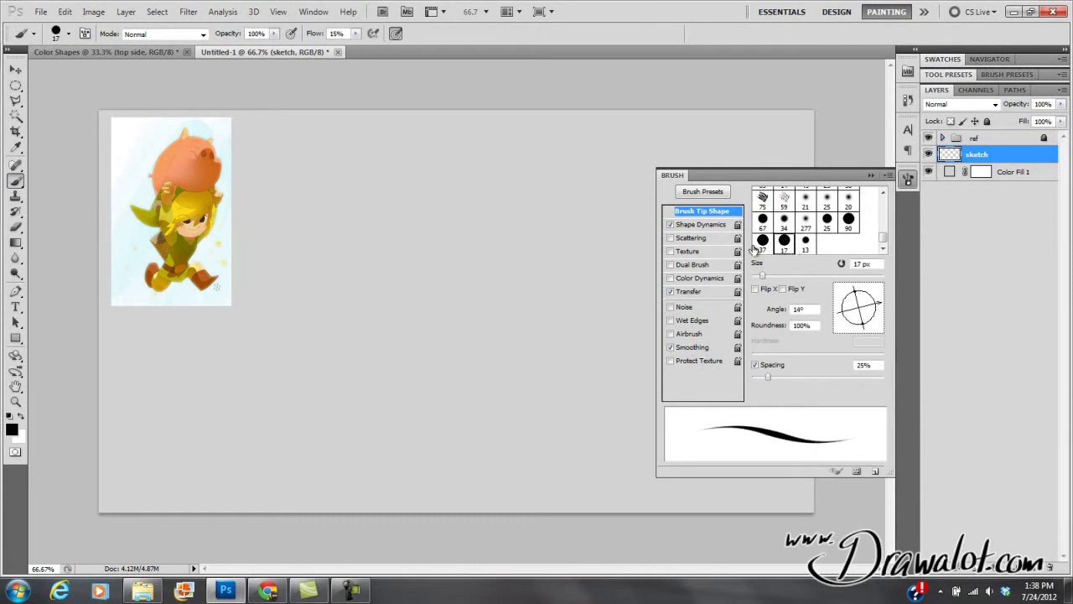
left_click(763, 243)
left_click_drag(883, 244, 884, 204)
left_click(803, 200)
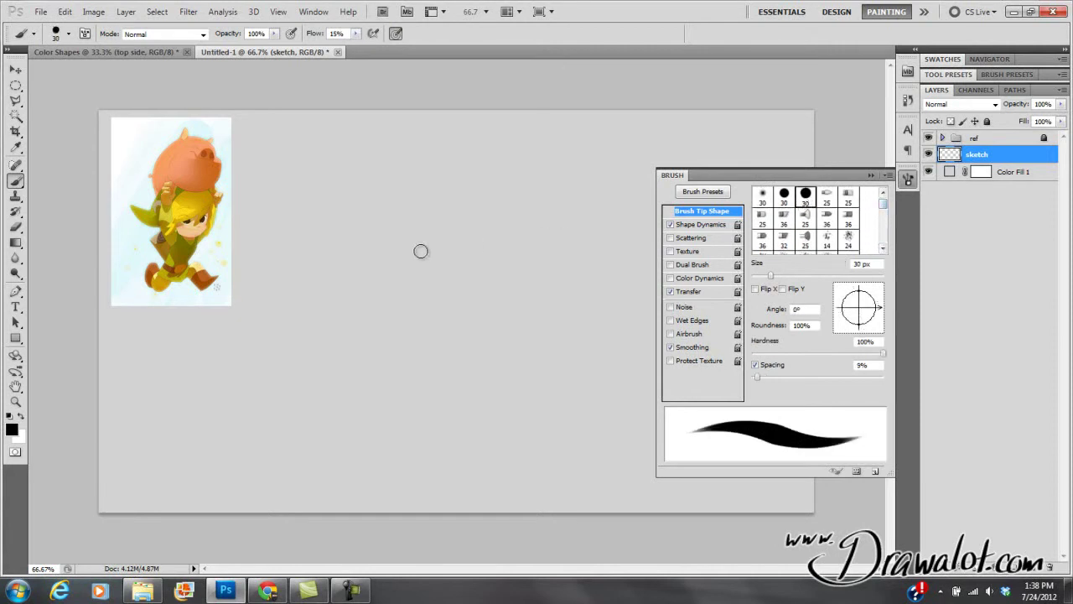
left_click(784, 199)
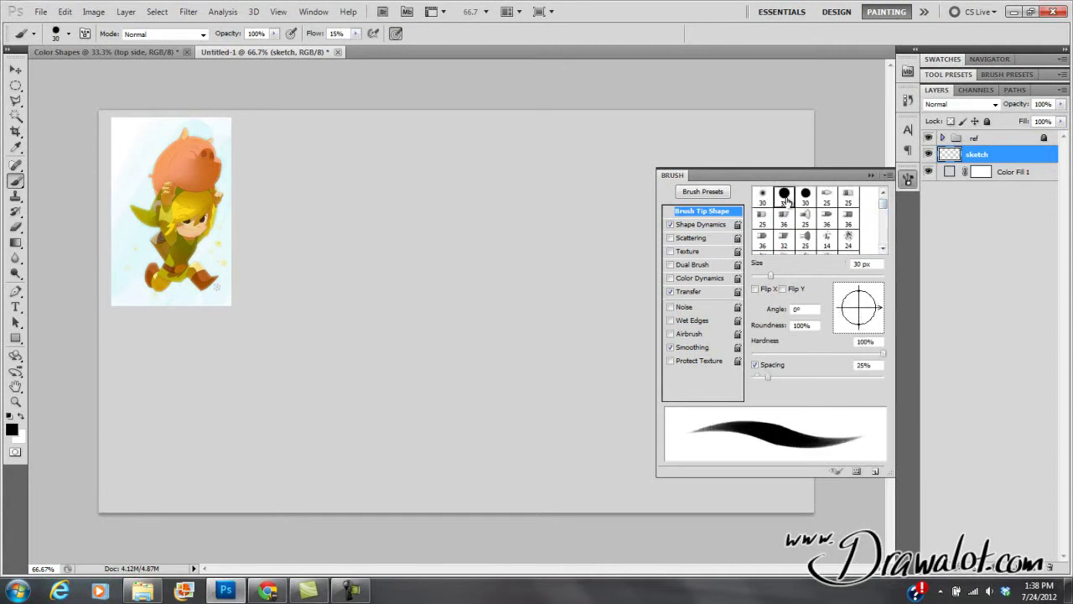
left_click(887, 176)
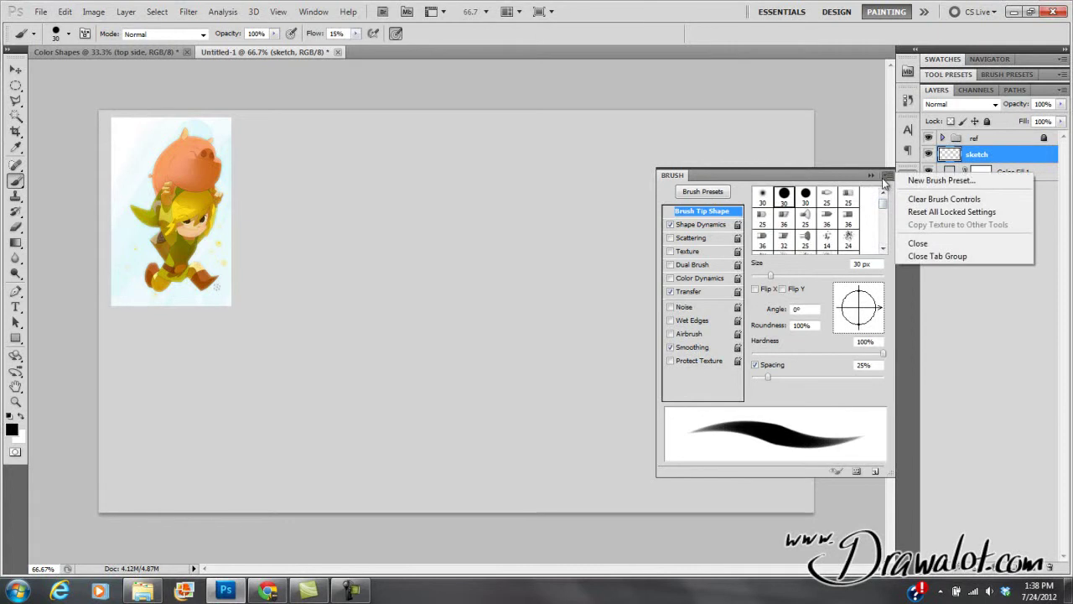
left_click(876, 177)
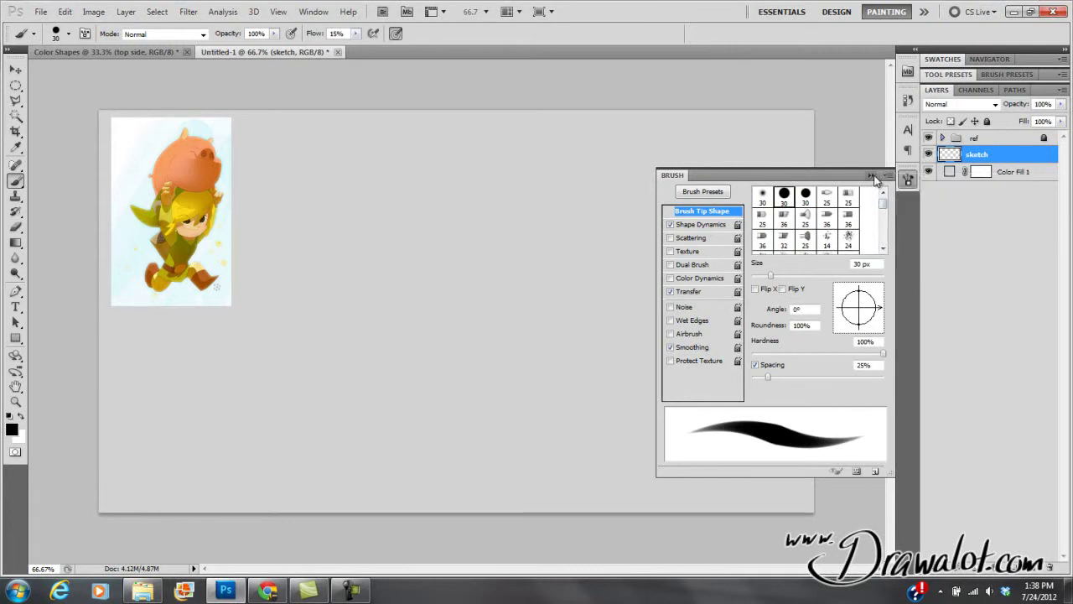
- Choose the 58 px wide brush from the saved presets and close the Brush panel
left_click(711, 193)
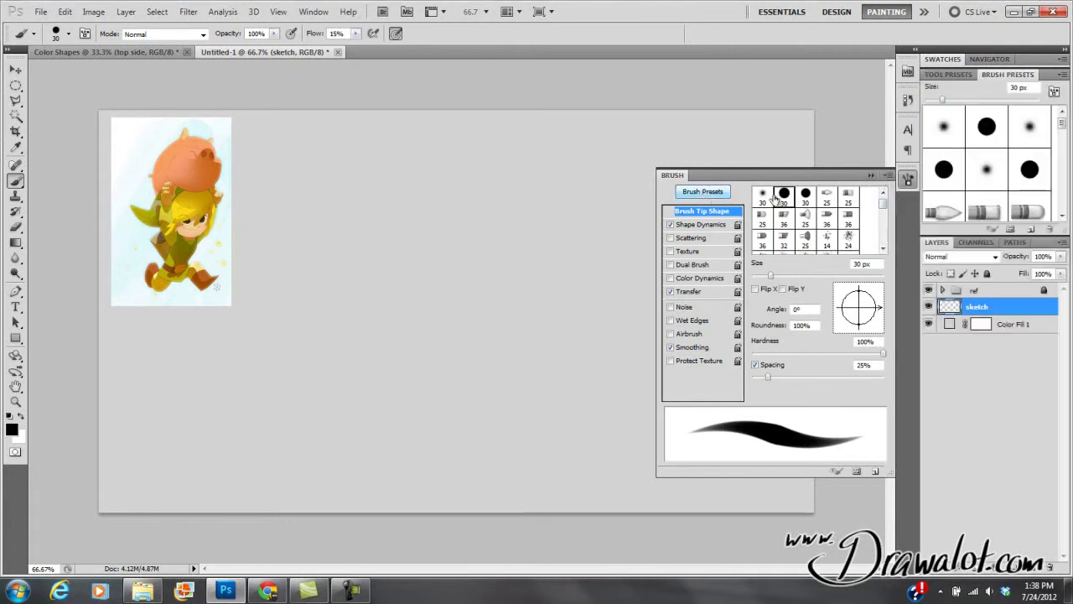
left_click_drag(1061, 123, 1062, 203)
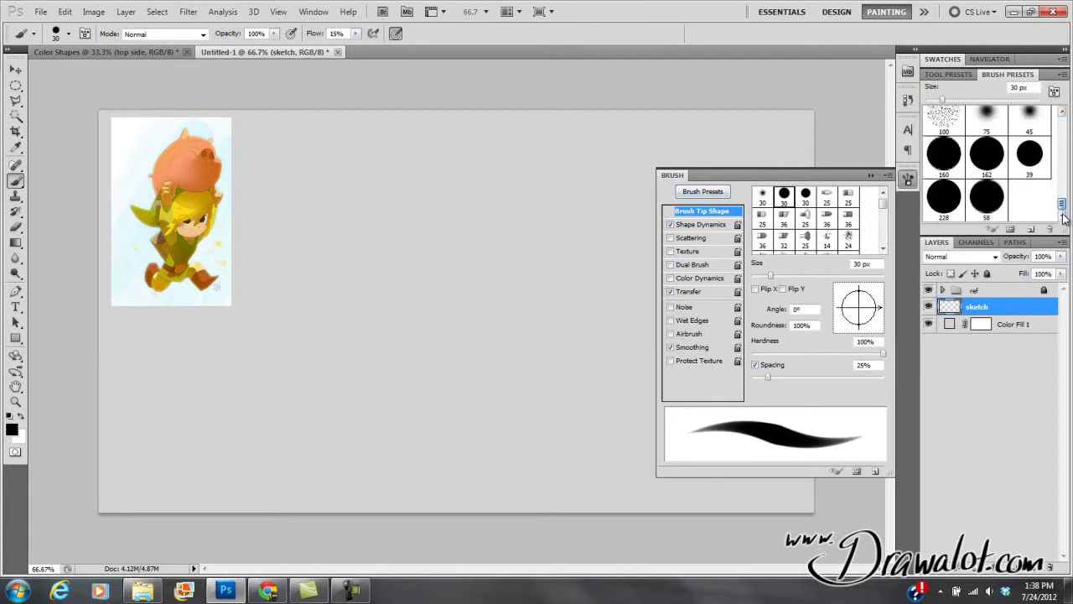
left_click(996, 203)
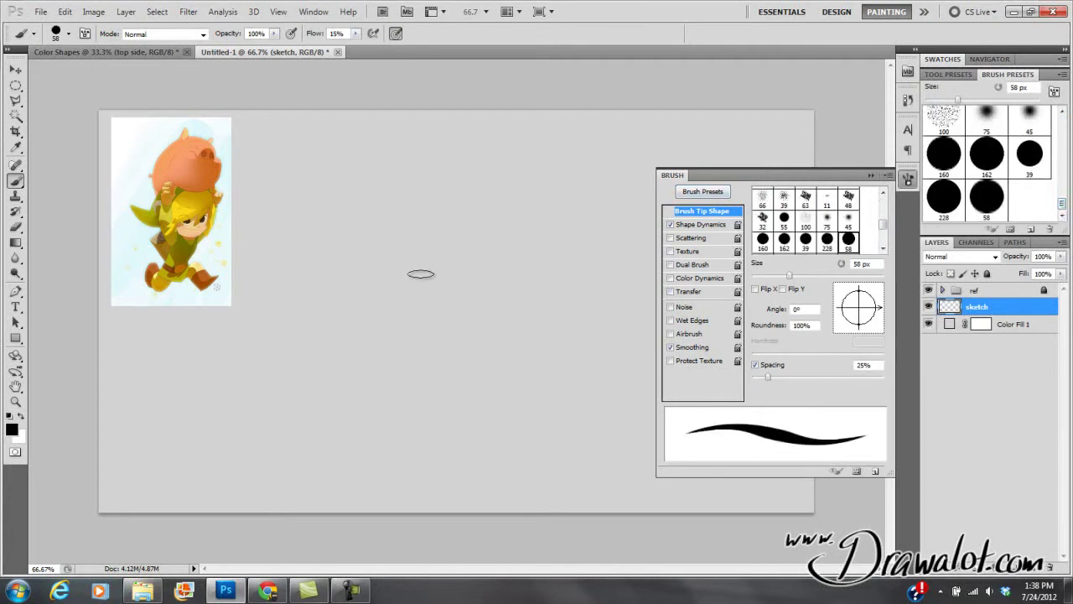
left_click(871, 175)
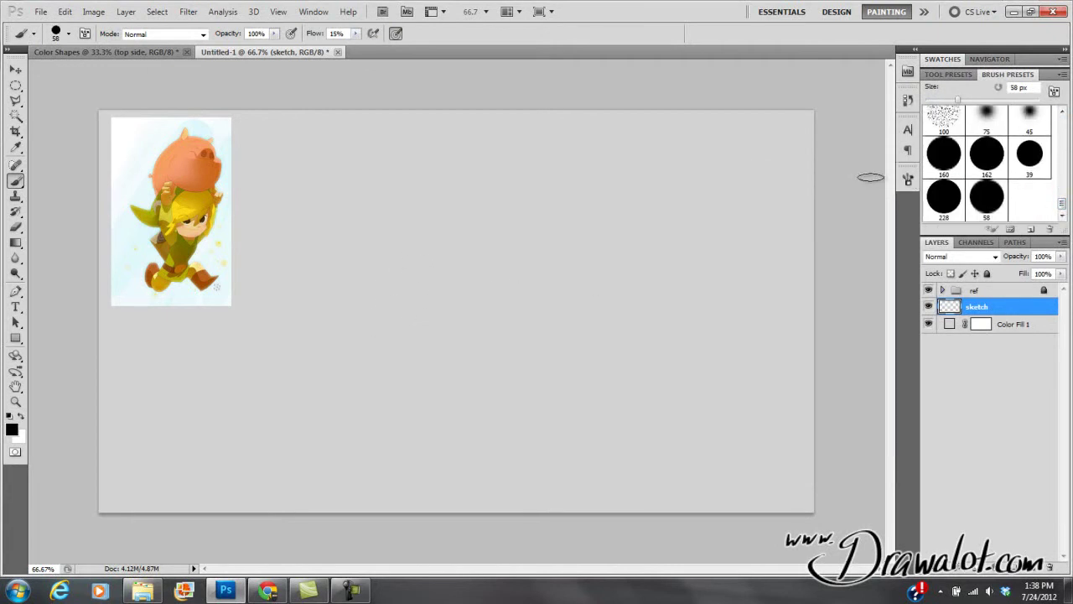
- Tilt the wide brush tip to 14° and shrink it to 27 px
mouse_move(332, 265)
left_mouse_down()
mouse_move(562, 260)
mouse_move(546, 185)
mouse_move(382, 341)
mouse_move(462, 324)
mouse_move(672, 353)
left_mouse_up()
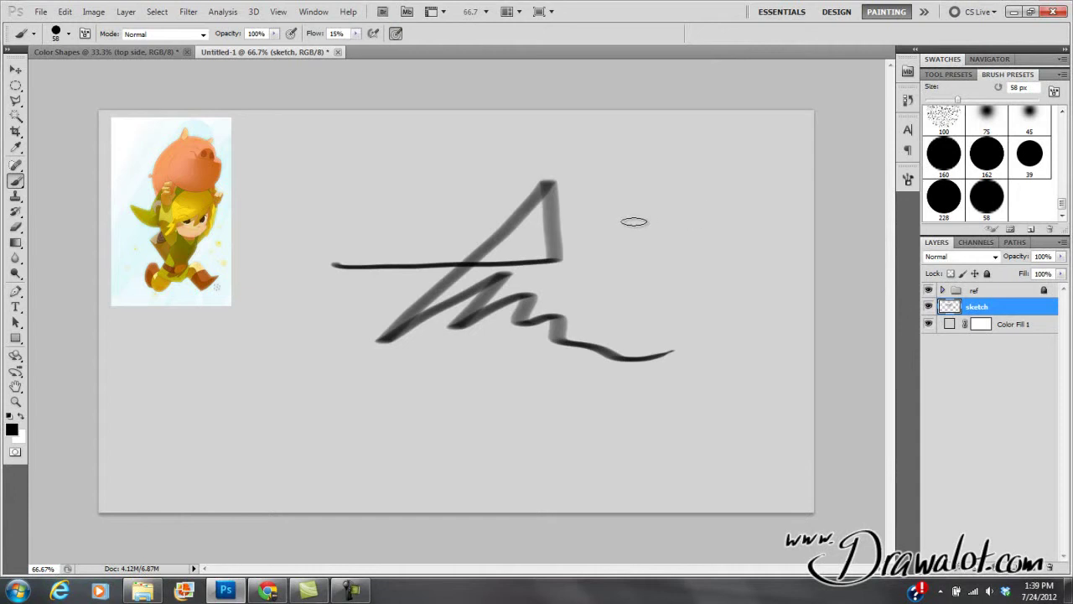
key("ctrl+z")
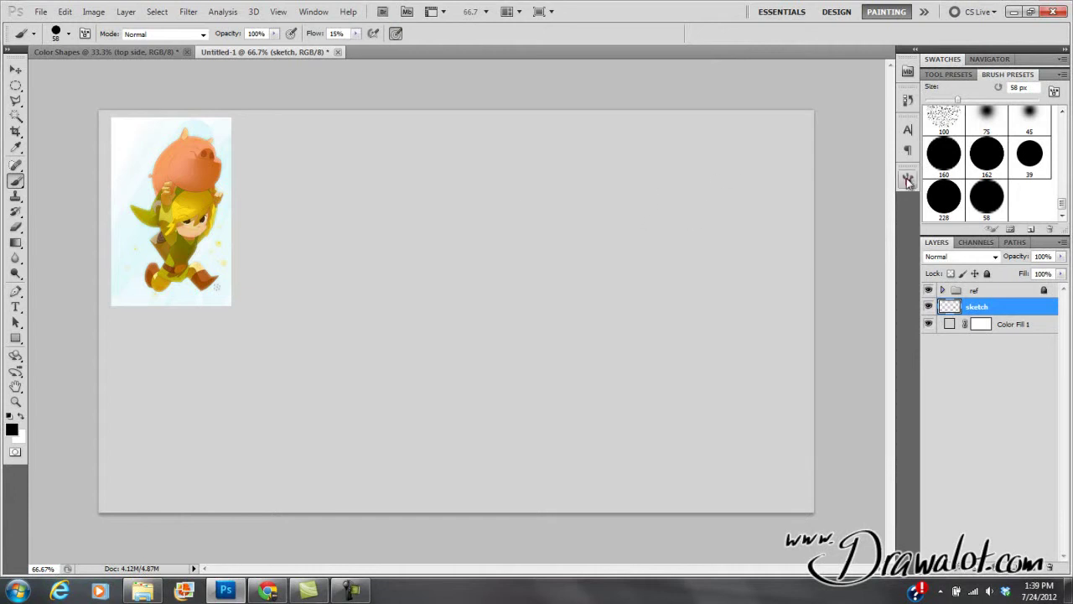
left_click(908, 180)
left_click_drag(878, 310, 877, 303)
right_click(395, 212)
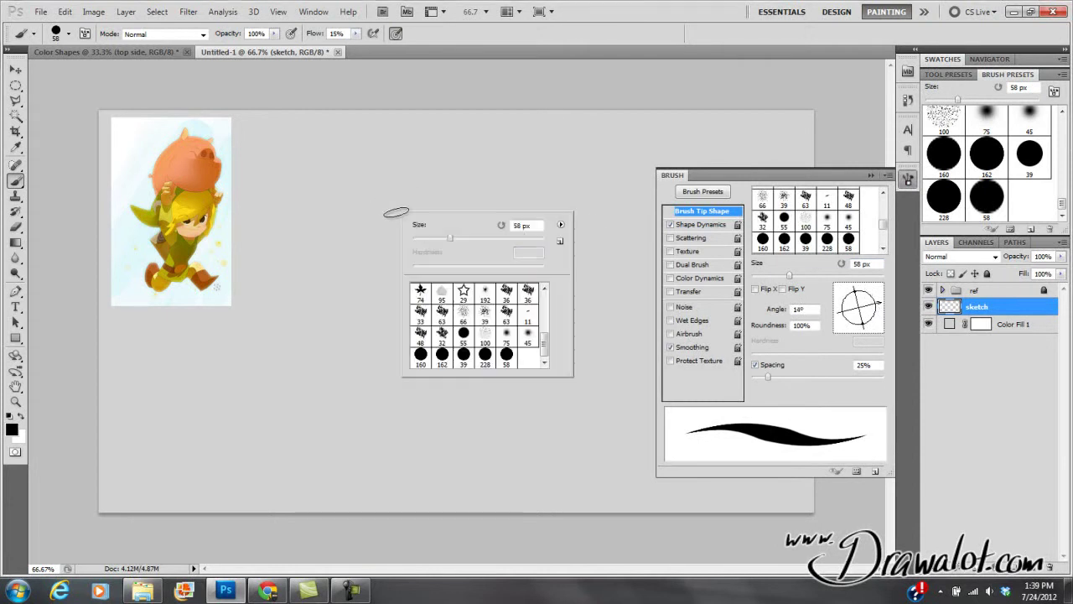
left_click_drag(445, 239, 429, 239)
left_click(300, 211)
- Paint three test strokes, then select all and delete them from the sketch layer
mouse_move(297, 213)
left_mouse_down()
mouse_move(402, 247)
mouse_move(499, 311)
mouse_move(530, 307)
left_mouse_up()
mouse_move(327, 290)
left_mouse_down()
mouse_move(495, 176)
mouse_move(419, 245)
mouse_move(530, 200)
left_mouse_up()
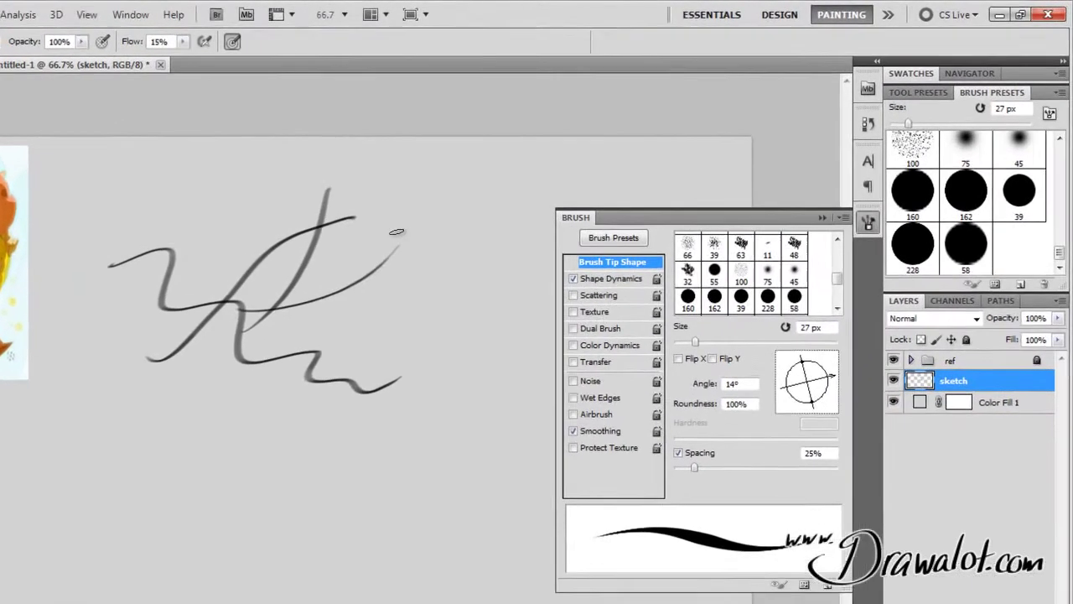
left_click_drag(397, 232, 324, 395)
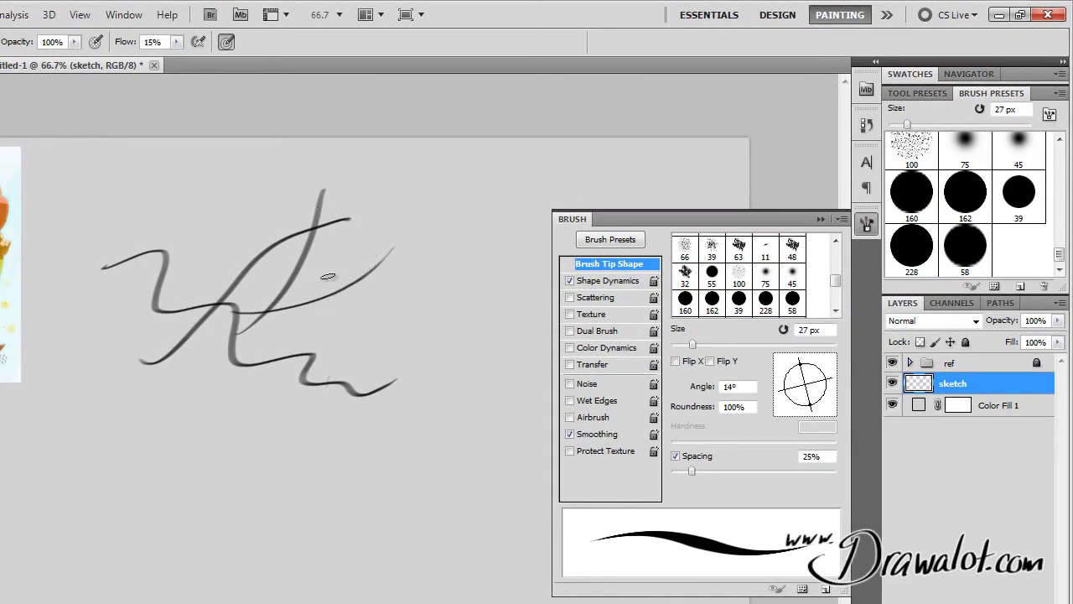
key("ctrl+a")
key("Delete")
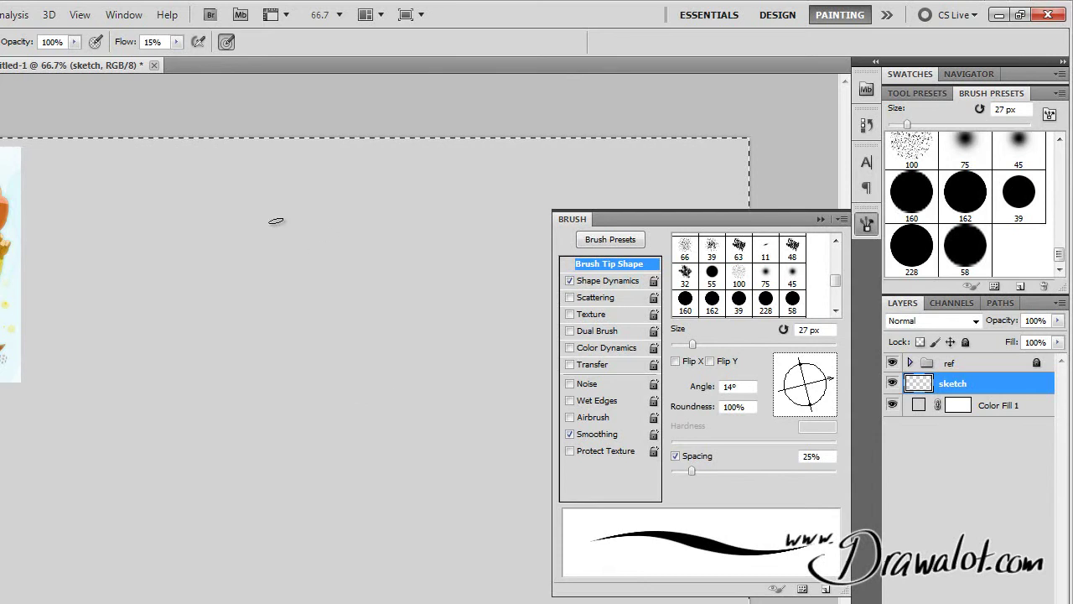
key("ctrl+d")
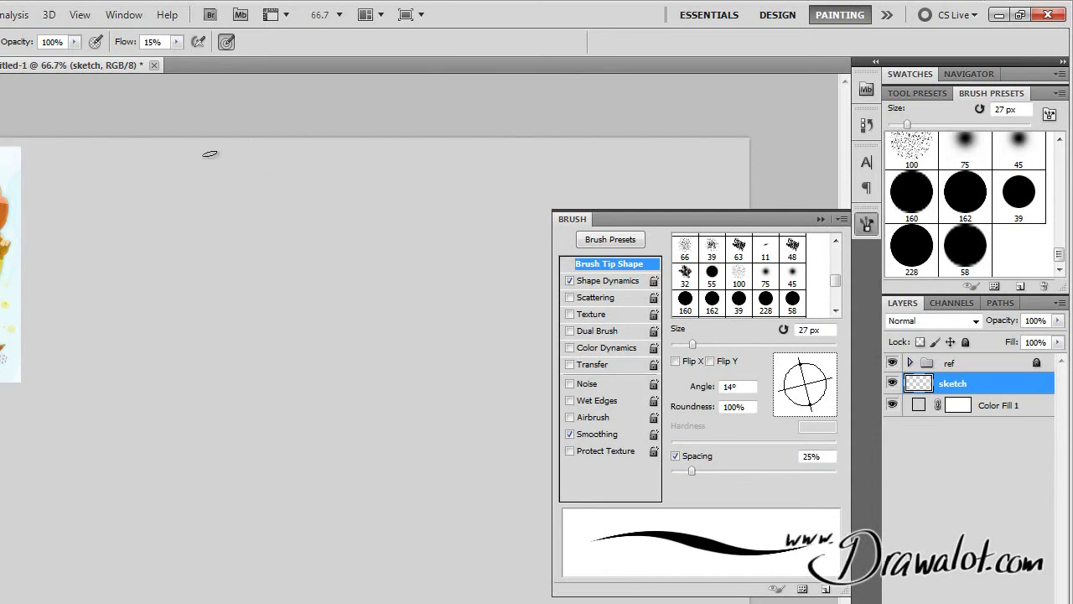
- Lower brush flow to 9%, shrink the brush to 13 px, and close the brush settings
left_click(176, 42)
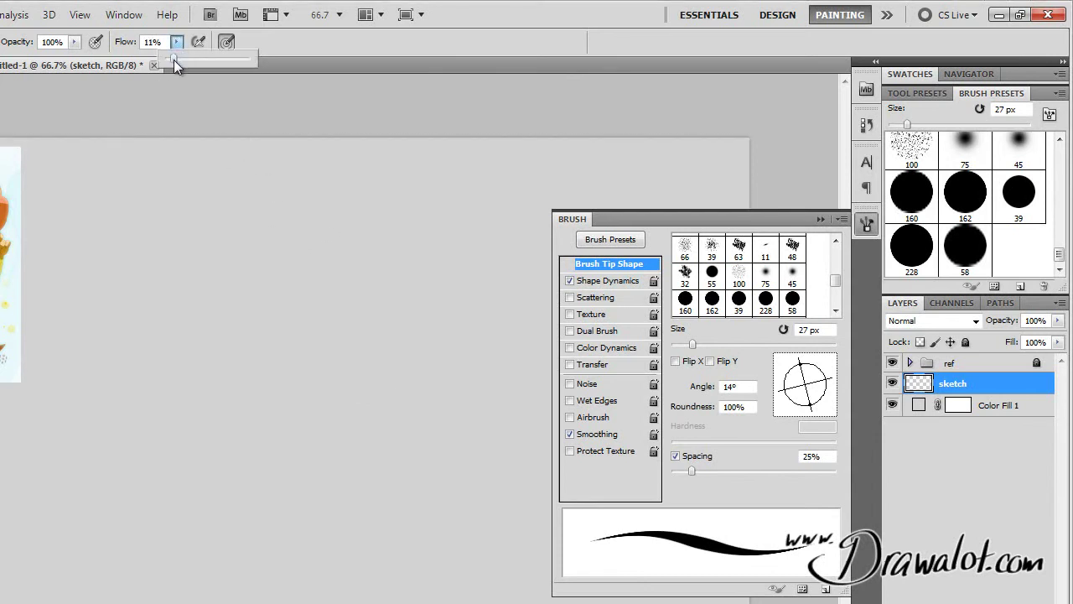
left_click_drag(172, 59, 172, 60)
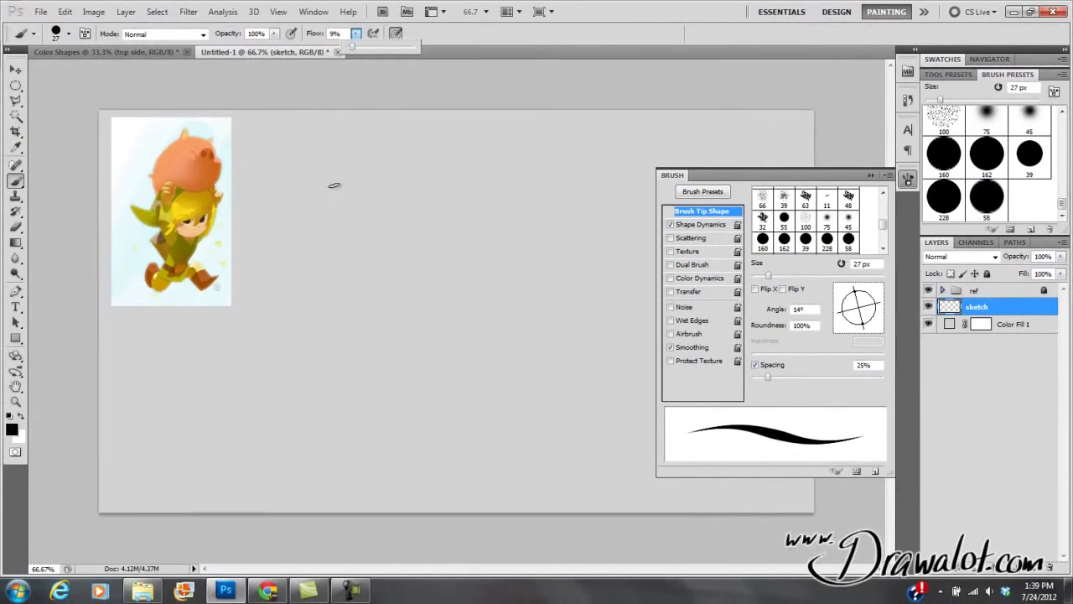
left_click_drag(333, 186, 394, 352)
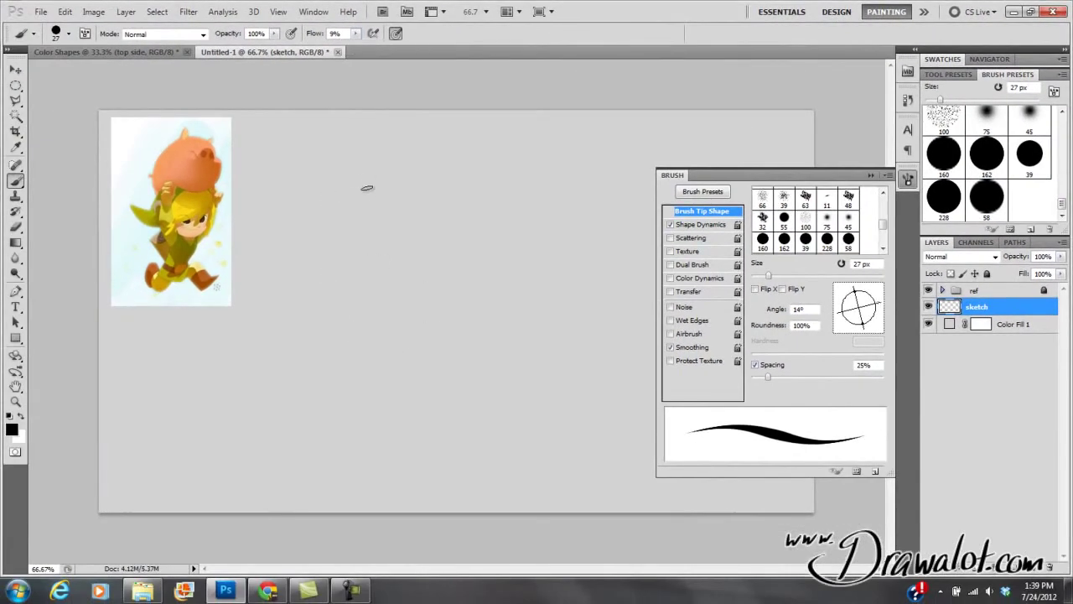
key("ctrl+z")
right_click(356, 194)
left_click_drag(397, 208, 390, 206)
left_click(314, 218)
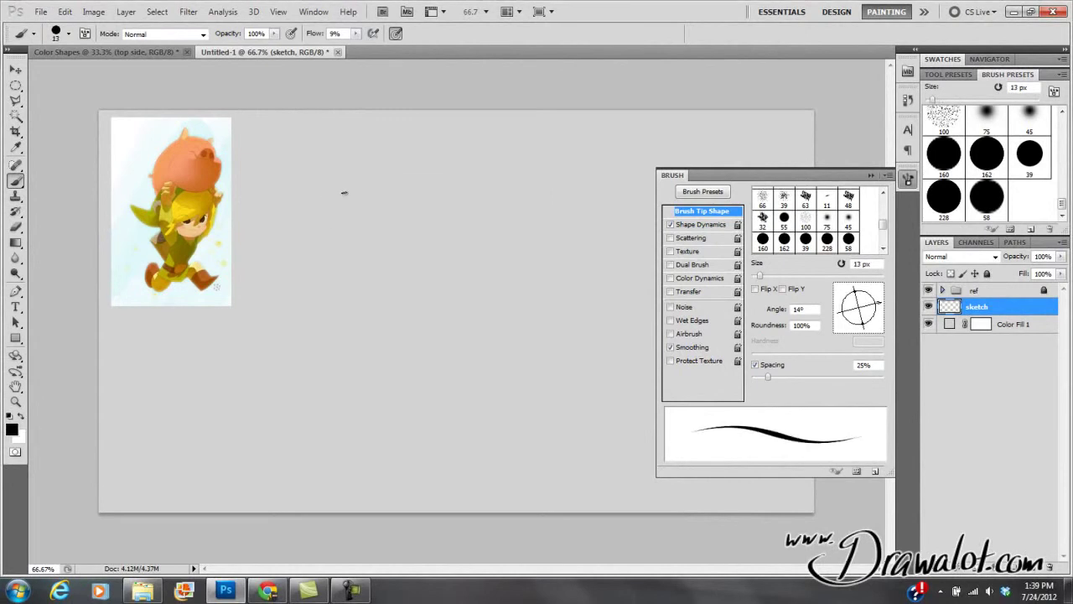
left_click(873, 175)
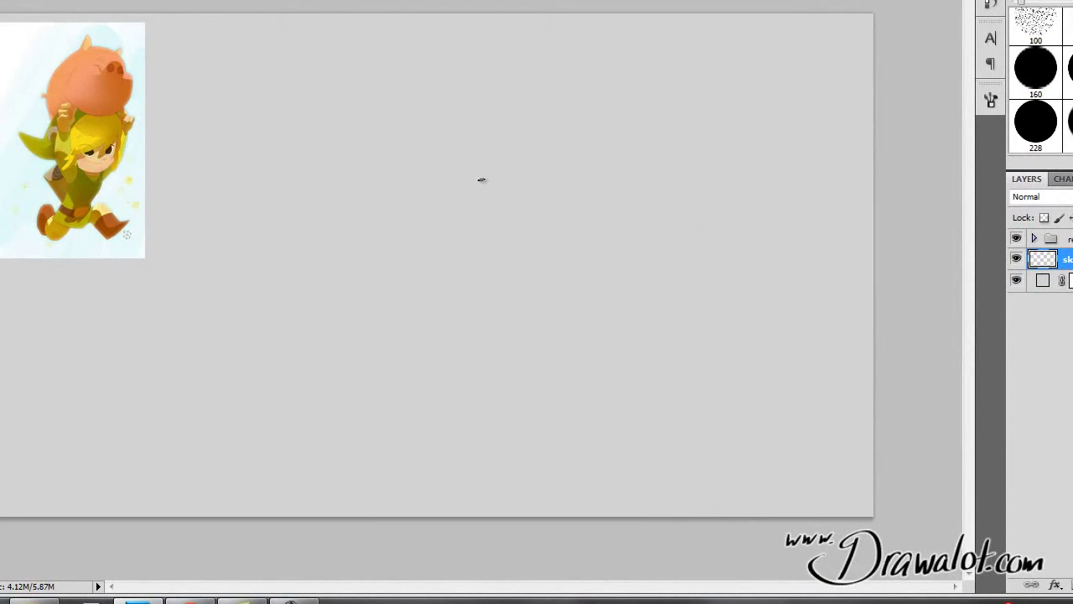
- Sketch the head circle, body line, two legs, back curve and an ear shape
left_click_drag(465, 140, 430, 148)
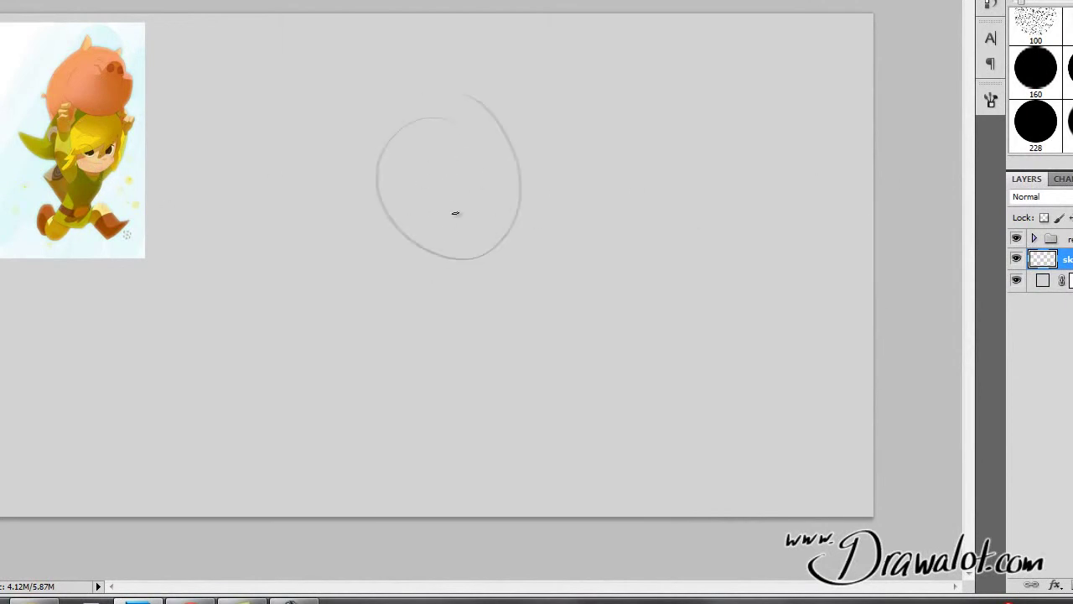
mouse_move(446, 194)
left_mouse_down()
mouse_move(412, 360)
mouse_move(378, 428)
left_mouse_up()
mouse_move(277, 410)
left_mouse_down()
mouse_move(327, 429)
mouse_move(387, 428)
left_mouse_up()
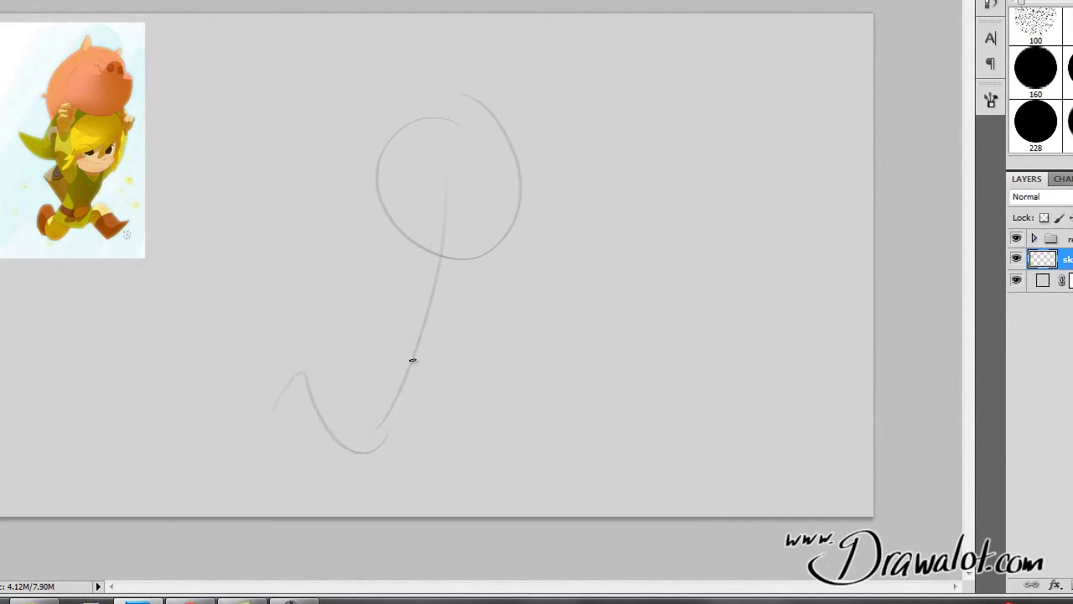
left_click_drag(444, 342, 577, 435)
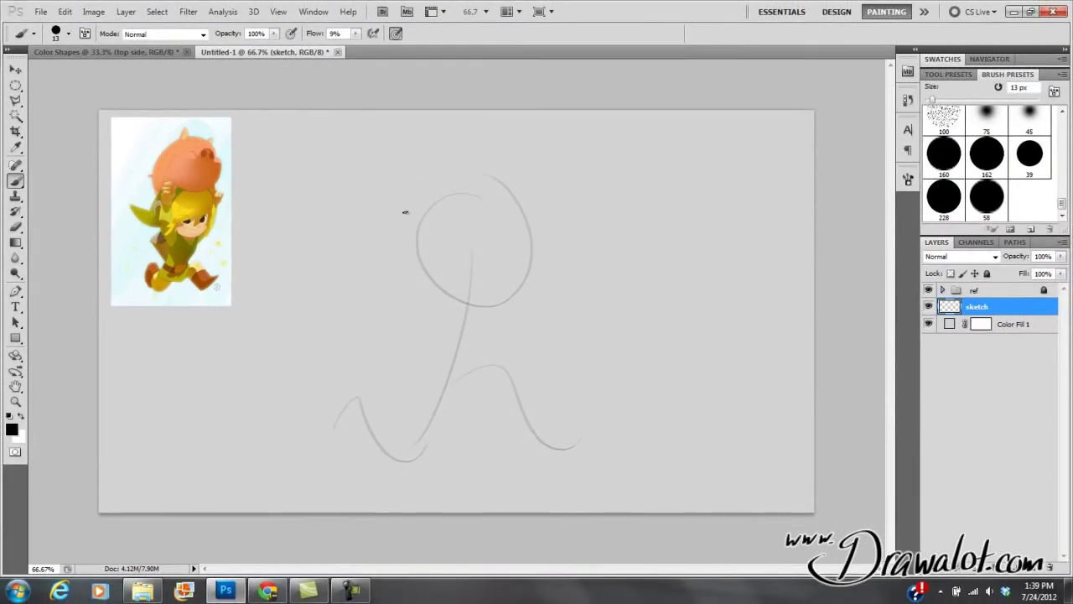
left_click_drag(416, 179, 424, 347)
mouse_move(530, 174)
left_mouse_down()
mouse_move(546, 216)
mouse_move(526, 210)
mouse_move(568, 227)
mouse_move(587, 199)
left_mouse_up()
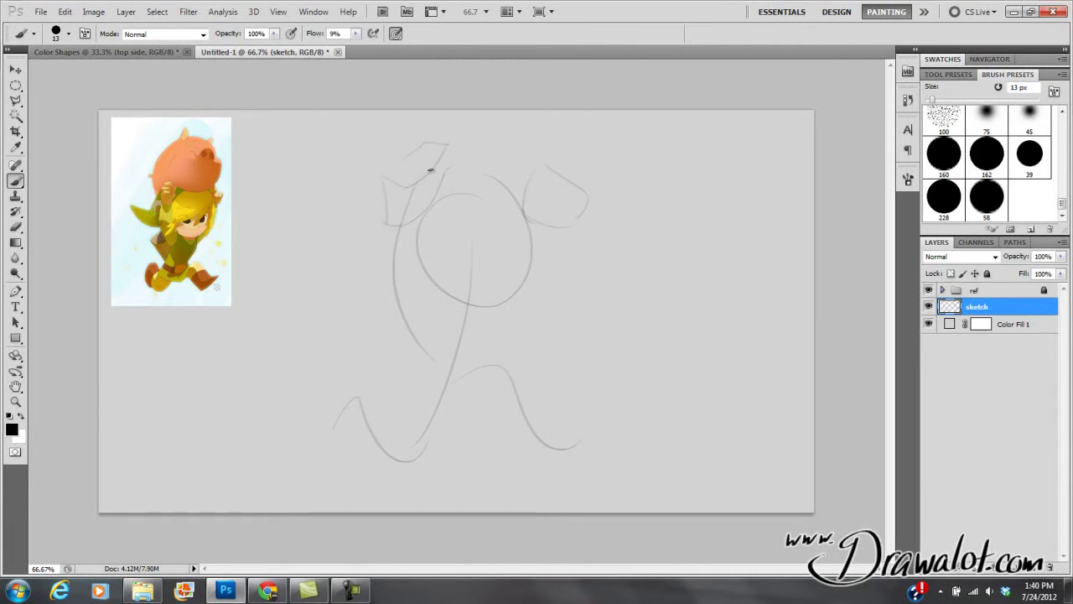
- Add faint lines and curves along both sides of the head and across the face
left_click_drag(384, 222, 371, 294)
left_click_drag(502, 218, 500, 289)
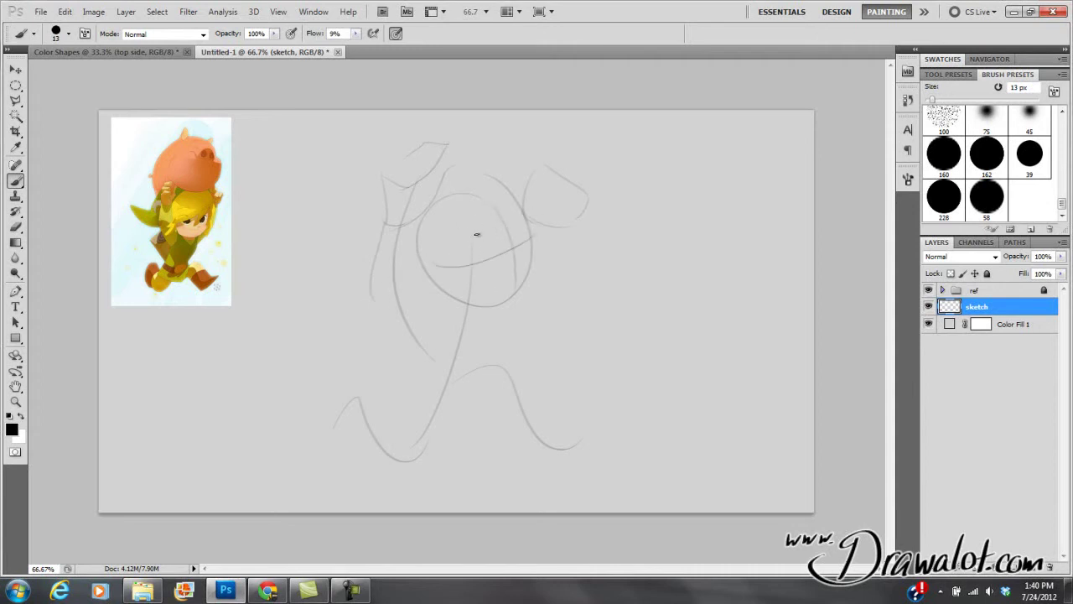
left_click_drag(462, 257, 502, 246)
left_click_drag(515, 253, 515, 263)
left_click_drag(503, 183, 454, 254)
left_click_drag(547, 270, 528, 308)
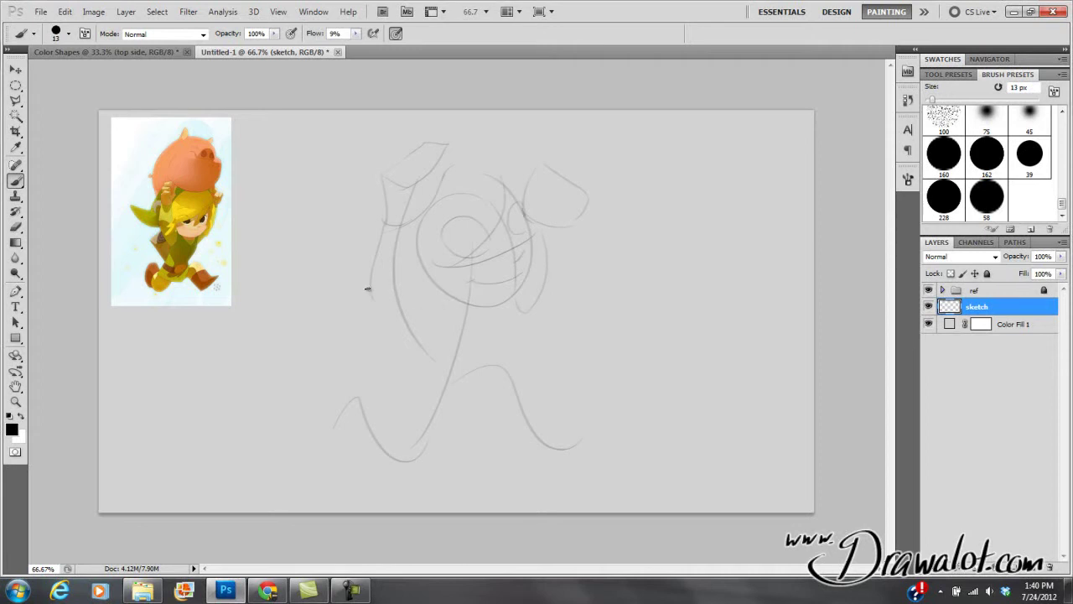
- Add belt lines at the waist, extend the right leg, and sketch the feet
mouse_move(372, 302)
left_mouse_down()
mouse_move(399, 319)
mouse_move(427, 380)
left_mouse_up()
mouse_move(420, 384)
left_mouse_down()
mouse_move(398, 386)
mouse_move(444, 374)
left_mouse_up()
mouse_move(541, 390)
left_mouse_down()
mouse_move(492, 412)
mouse_move(537, 461)
mouse_move(575, 431)
mouse_move(552, 400)
mouse_move(466, 371)
left_mouse_up()
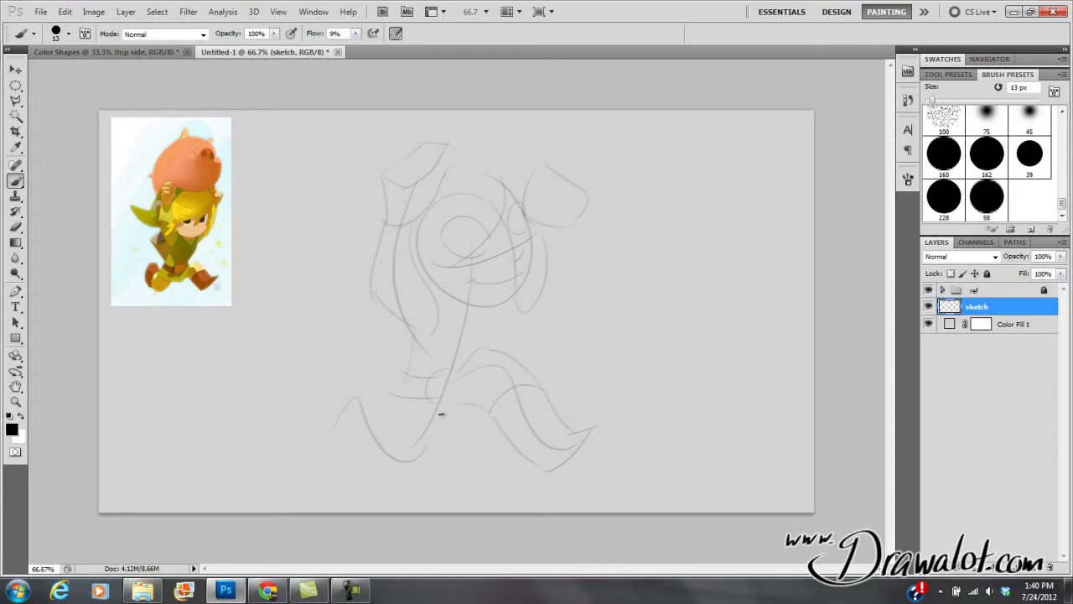
left_click_drag(400, 434, 453, 450)
mouse_move(383, 402)
left_mouse_down()
mouse_move(408, 375)
mouse_move(388, 414)
left_mouse_up()
mouse_move(395, 470)
left_mouse_down()
mouse_move(363, 440)
mouse_move(405, 467)
left_mouse_up()
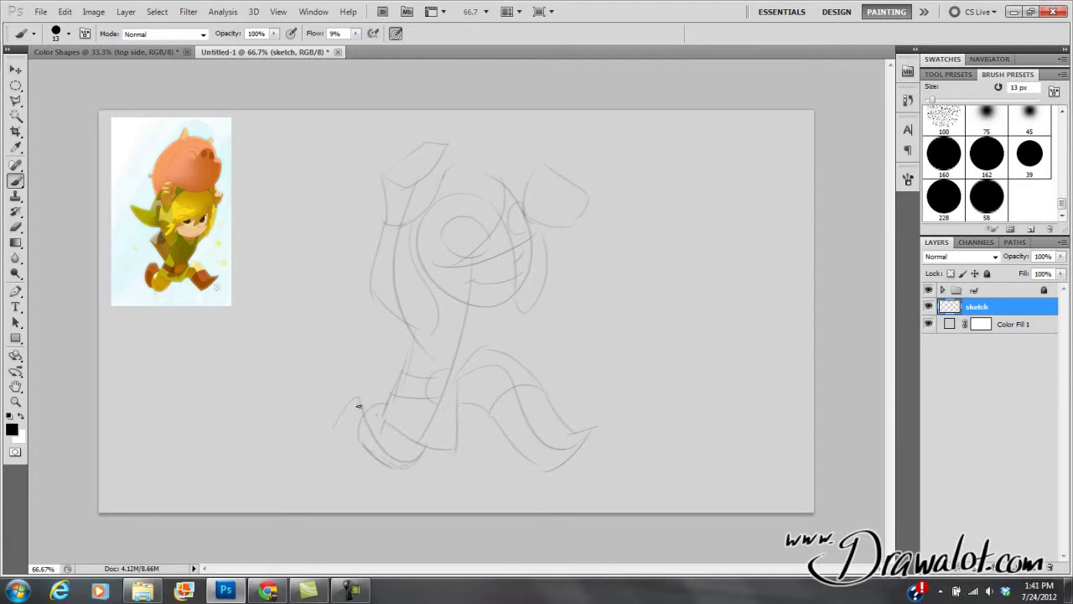
mouse_move(341, 428)
left_mouse_down()
mouse_move(383, 402)
mouse_move(343, 380)
mouse_move(344, 398)
mouse_move(338, 384)
mouse_move(339, 436)
mouse_move(335, 407)
mouse_move(357, 431)
left_mouse_up()
- Add a stroke on the body's right side and curves inside the head near the ear
left_click_drag(486, 340, 495, 327)
mouse_move(462, 222)
left_mouse_down()
mouse_move(486, 243)
mouse_move(520, 204)
left_mouse_up()
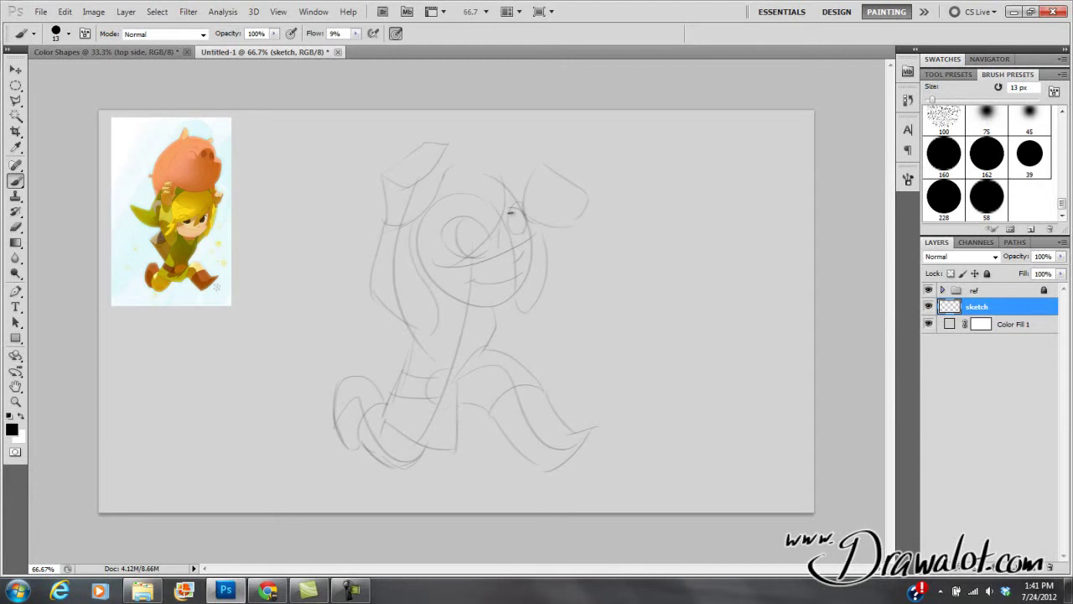
mouse_move(511, 210)
left_mouse_down()
mouse_move(518, 199)
mouse_move(504, 243)
left_mouse_up()
- Move the sketch down, scale it to about 83% from a corner, and nudge it down-right
left_click(15, 70)
mouse_move(471, 266)
left_mouse_down()
mouse_move(481, 283)
mouse_move(465, 280)
left_mouse_up()
key("ctrl+t")
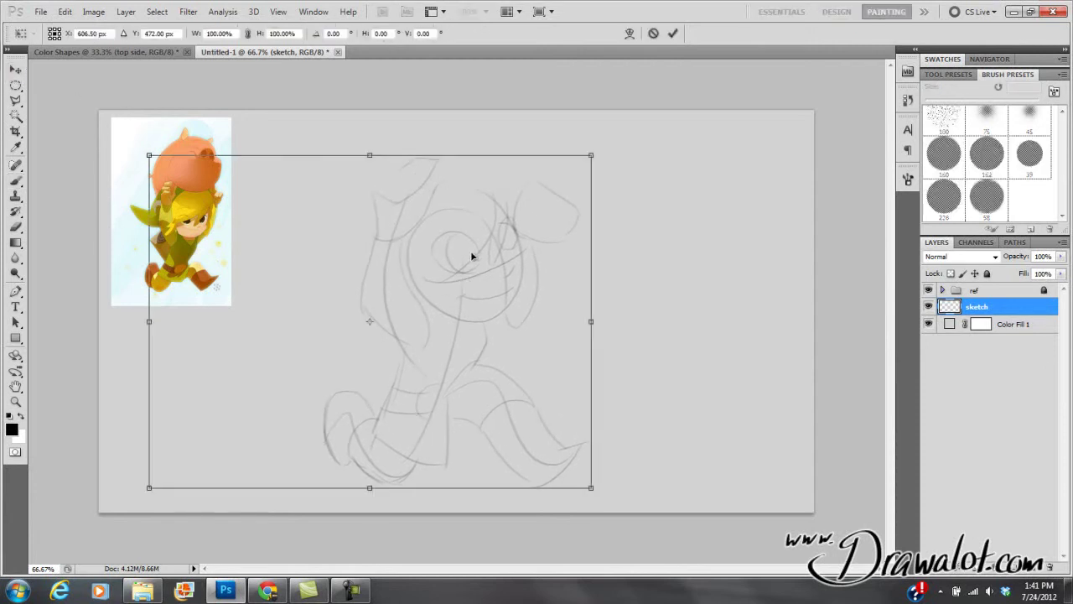
left_click_drag(591, 155, 556, 181)
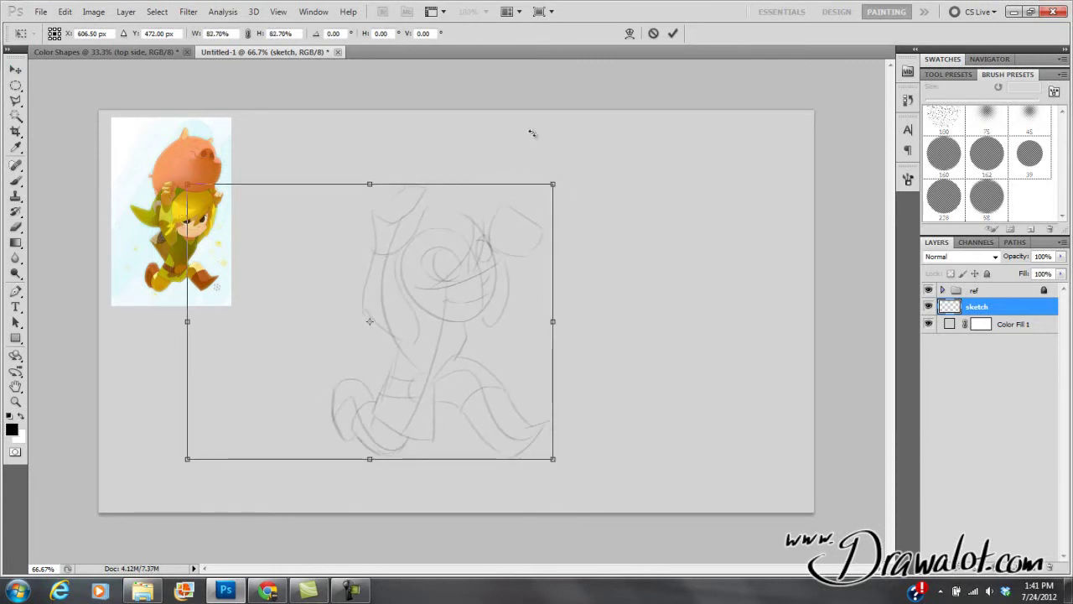
key("Return")
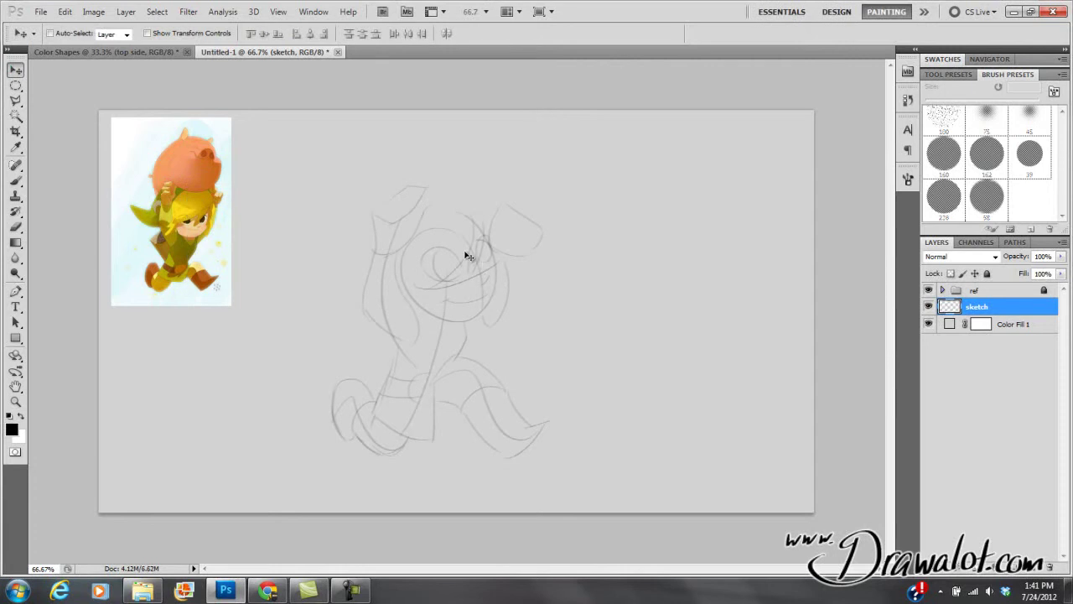
left_click_drag(473, 281, 505, 319)
- Sketch the pig's rounded body, its pointed ear above the head, and Link's raised arm
key("b")
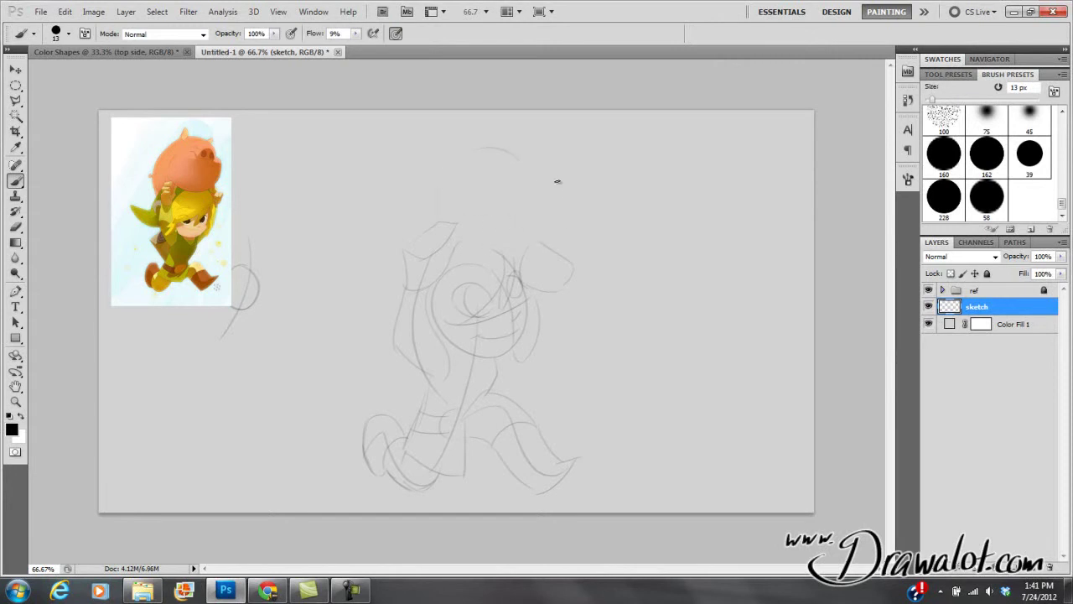
left_click_drag(555, 186, 567, 234)
mouse_move(460, 145)
left_mouse_down()
mouse_move(465, 125)
mouse_move(468, 143)
mouse_move(386, 233)
left_mouse_up()
left_click_drag(388, 233, 395, 260)
left_click_drag(430, 229, 442, 228)
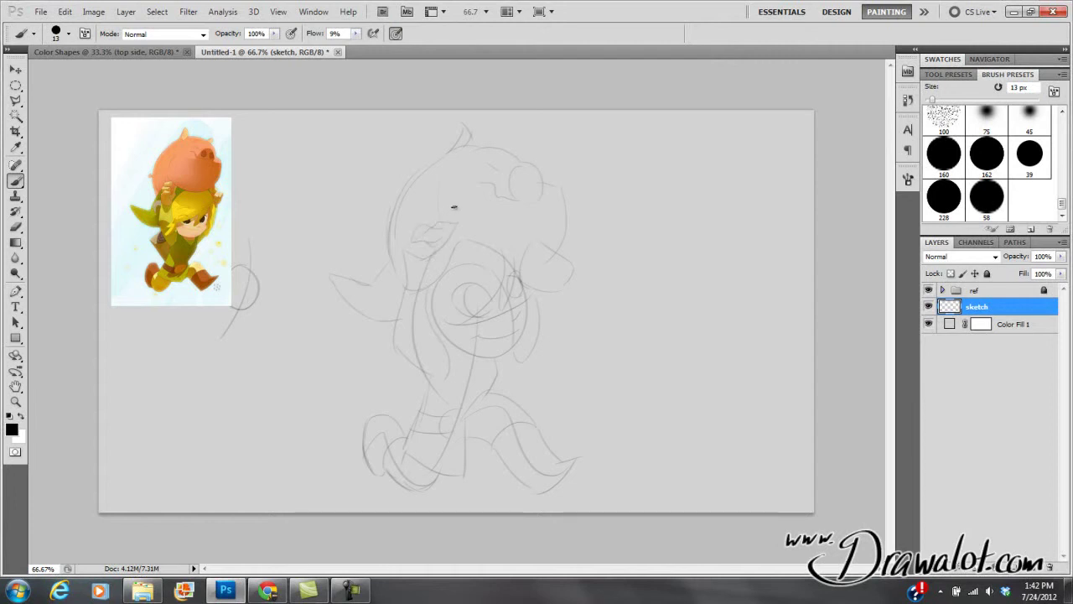
left_click_drag(457, 218, 437, 230)
mouse_move(525, 264)
left_mouse_down()
mouse_move(559, 244)
mouse_move(534, 266)
mouse_move(544, 252)
mouse_move(538, 272)
mouse_move(548, 278)
mouse_move(561, 249)
mouse_move(569, 266)
mouse_move(553, 277)
mouse_move(564, 283)
mouse_move(569, 259)
left_mouse_up()
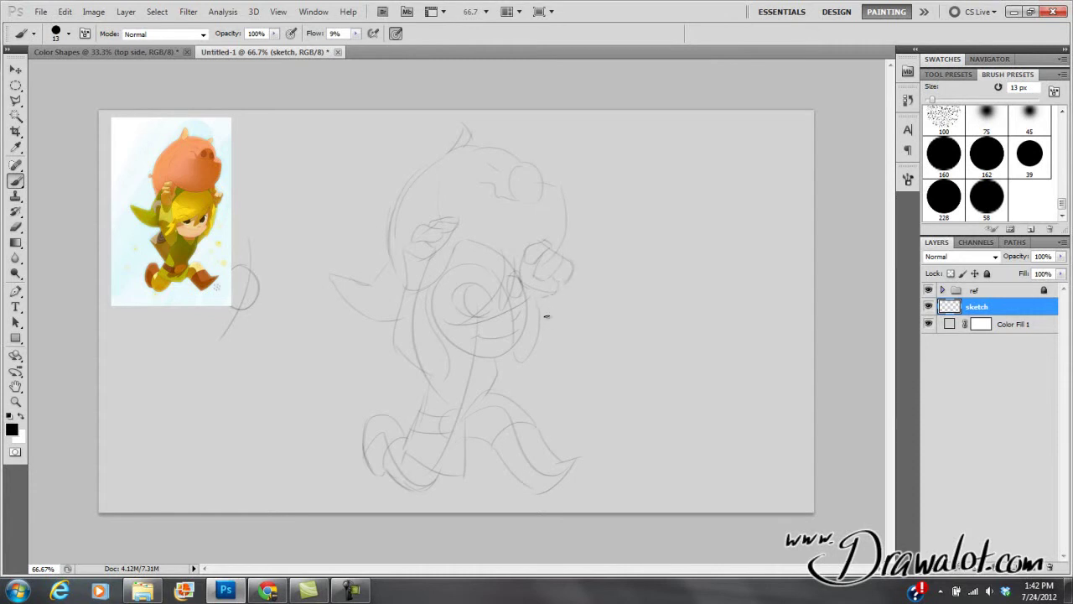
left_click_drag(545, 333, 520, 359)
left_click(93, 12)
mouse_move(115, 49)
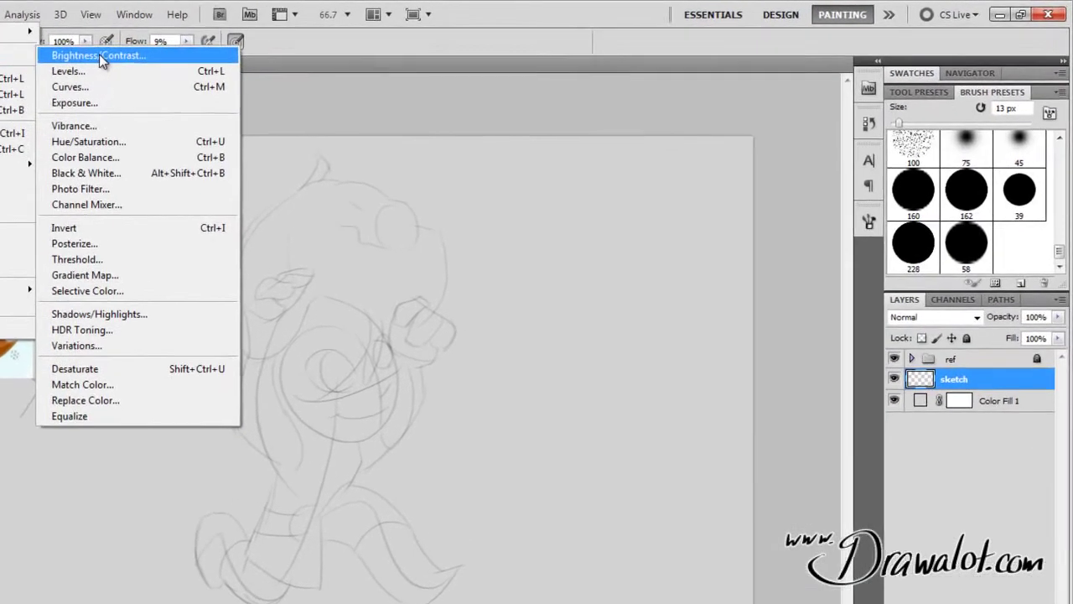
left_click(284, 44)
left_click_drag(445, 206, 666, 139)
left_click_drag(612, 220, 660, 215)
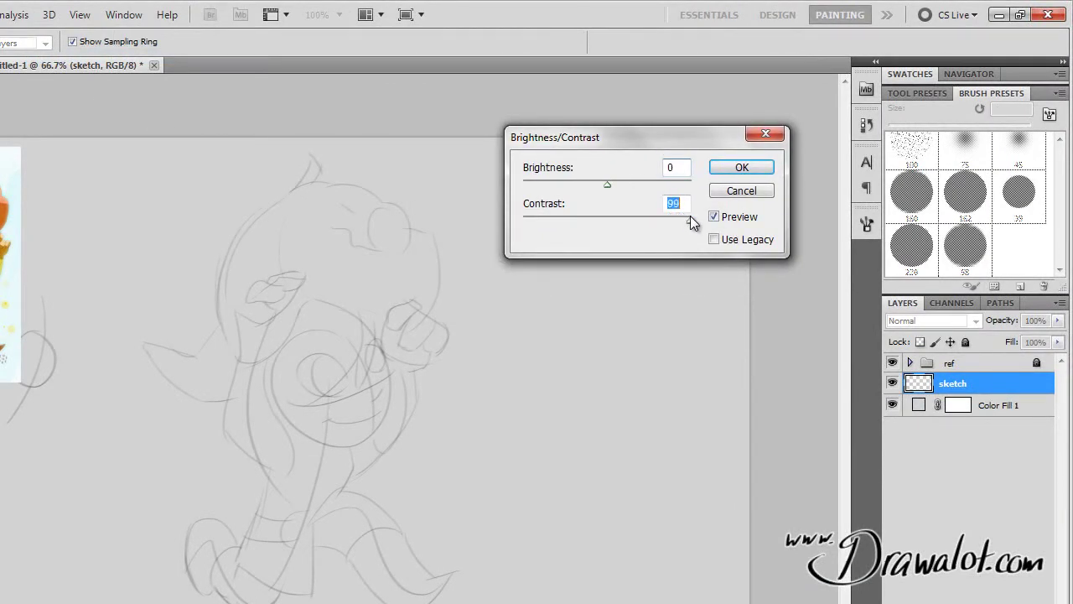
left_click_drag(607, 184, 565, 194)
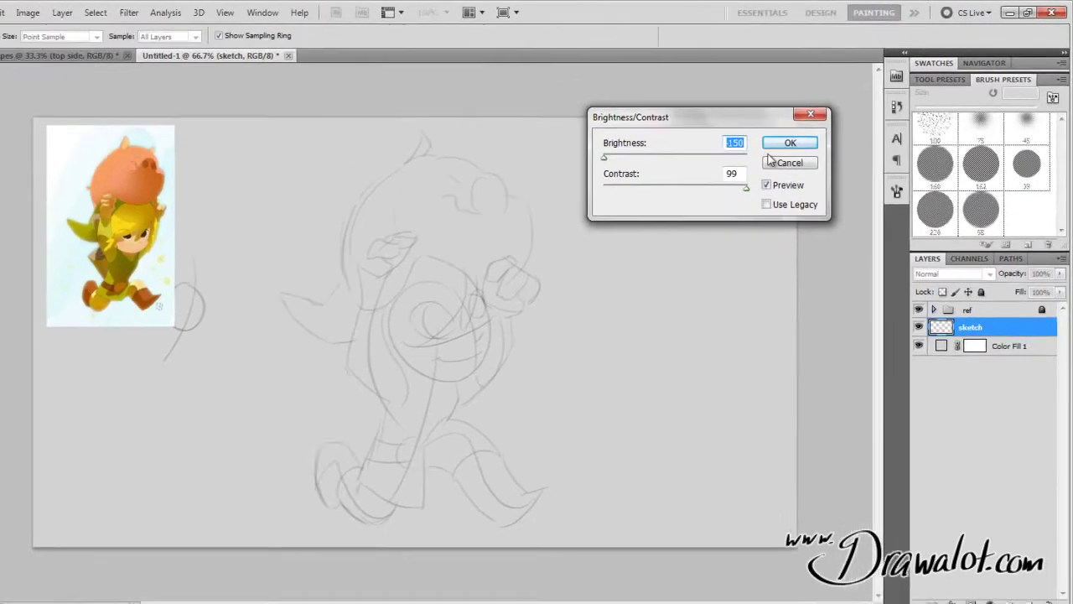
left_click(742, 167)
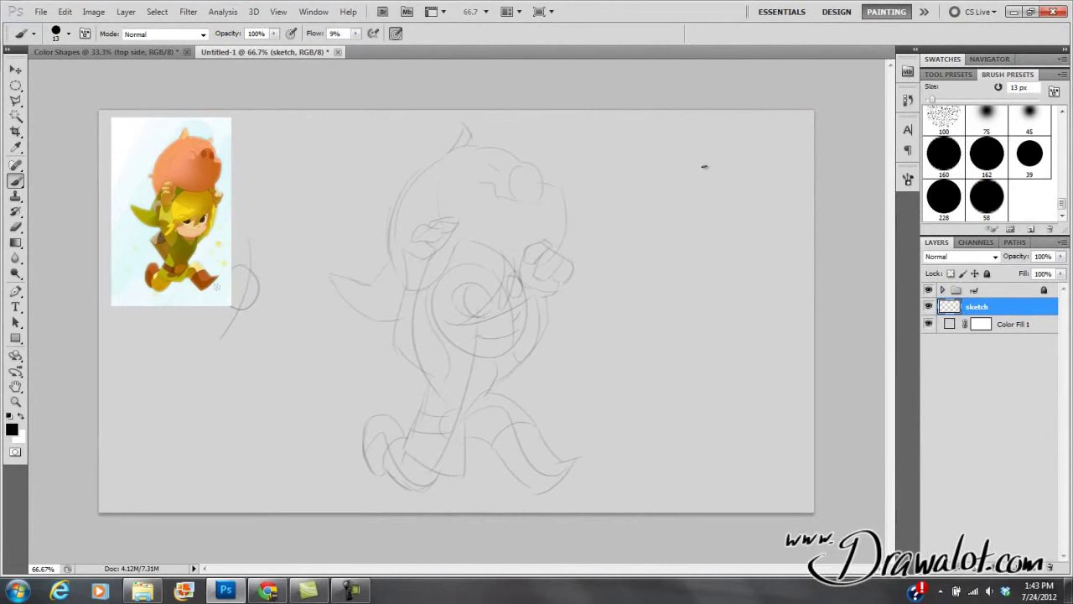
key("ctrl+l")
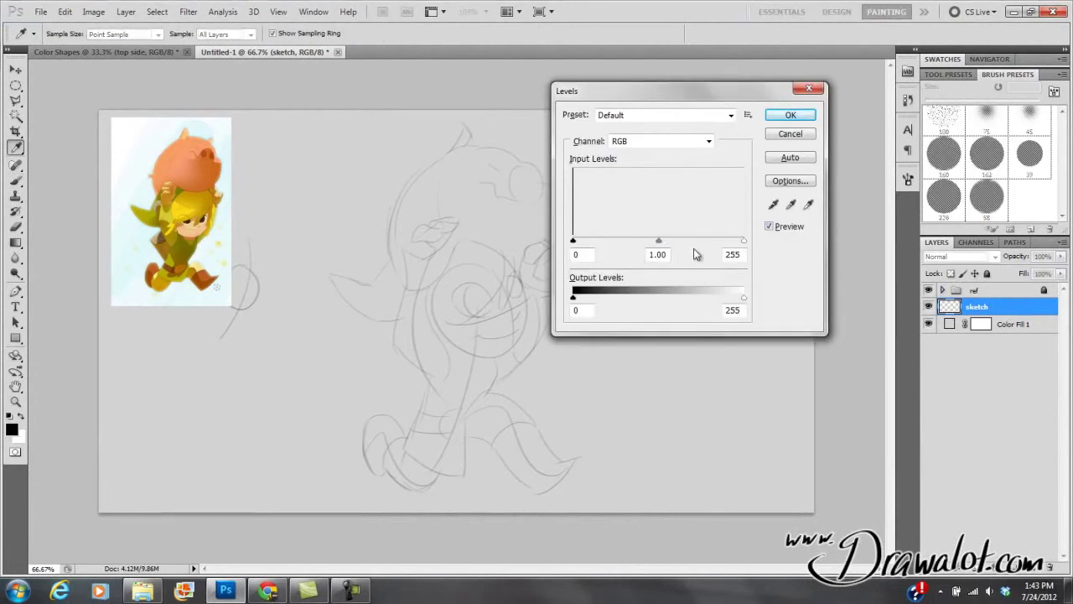
left_click_drag(744, 240, 580, 244)
left_click(788, 136)
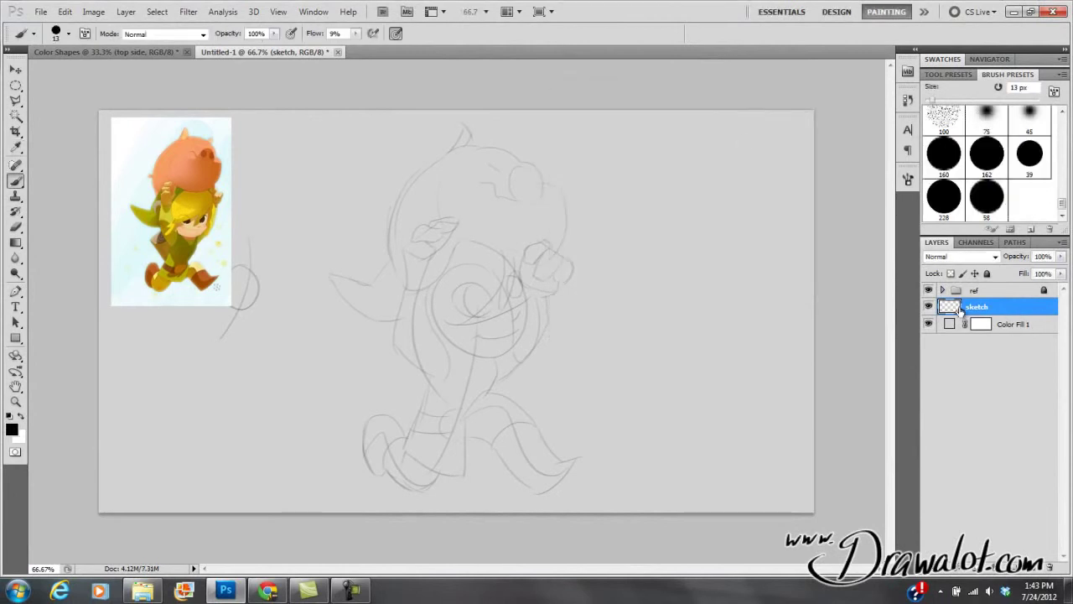
- Duplicate the sketch layer and merge all copies into one darker layer, sketch copy 4
key("ctrl+j")
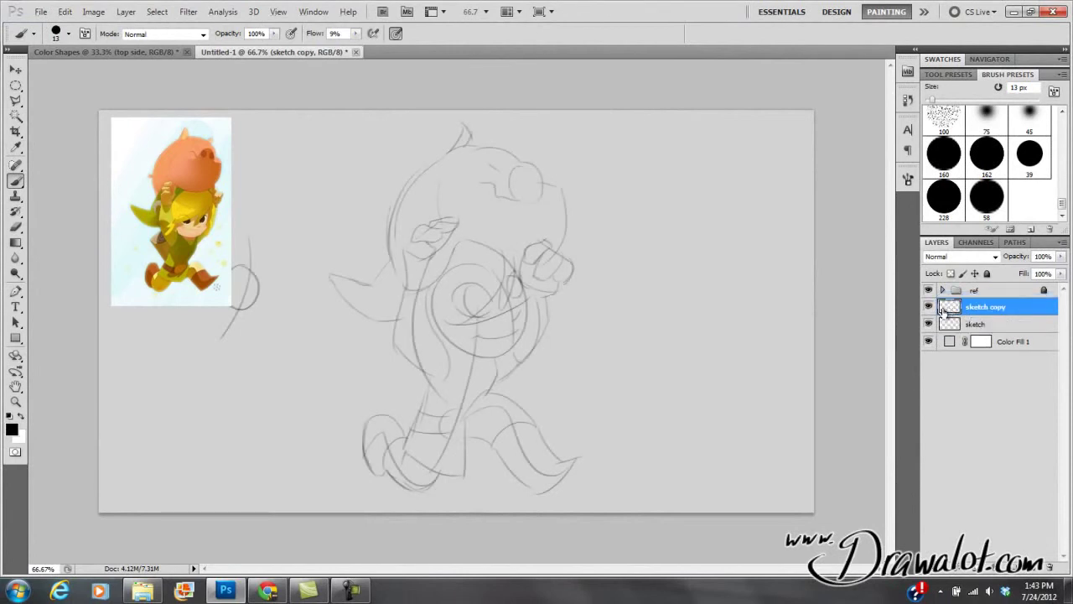
key("ctrl+j")
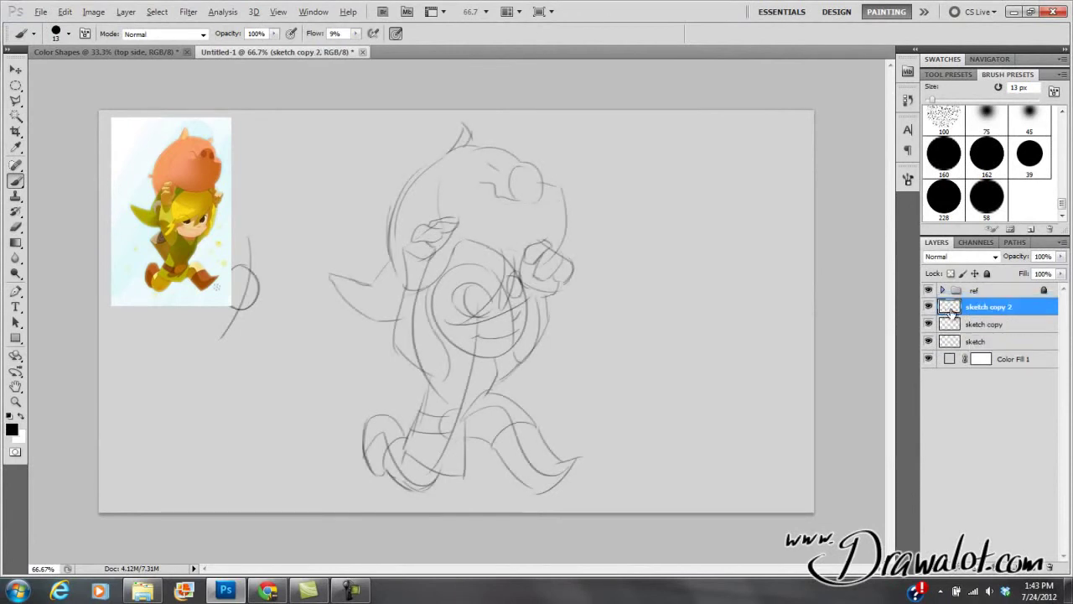
key("ctrl+j")
key("ctrl+j")
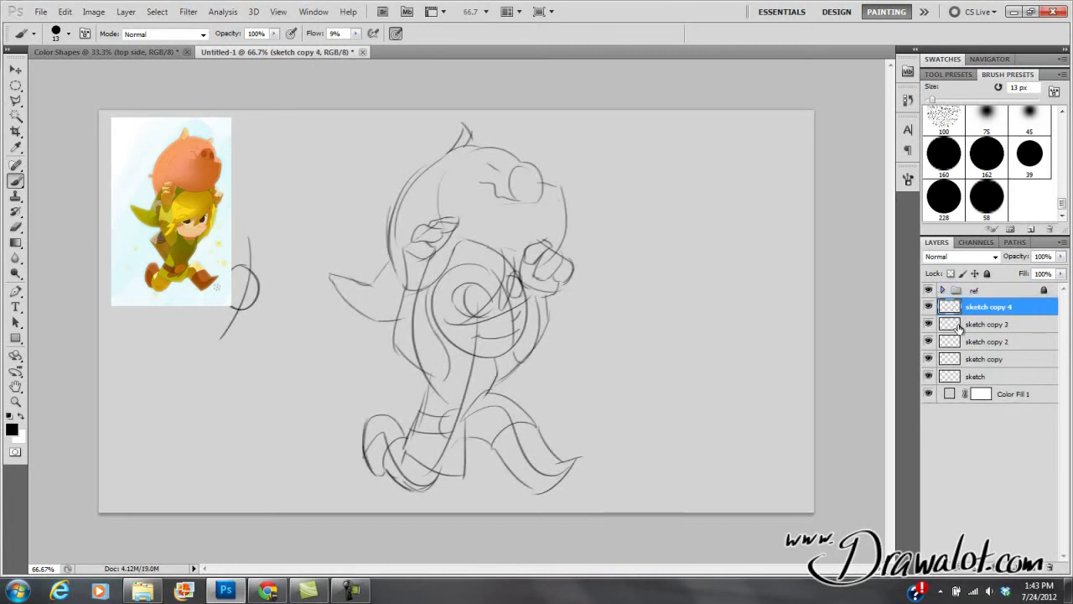
left_click(951, 376, "shift")
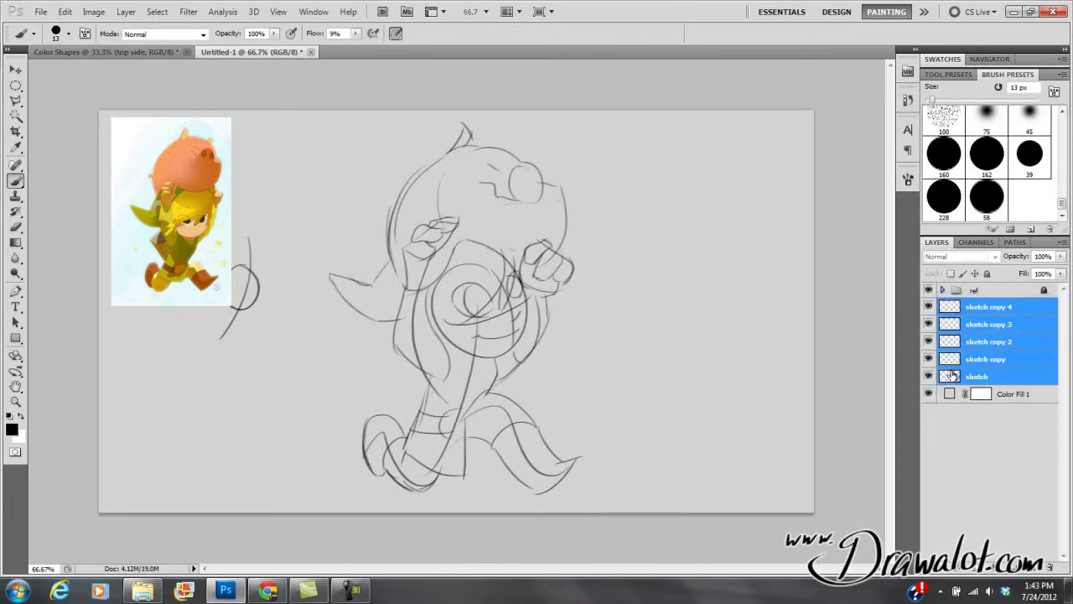
left_click(1062, 242)
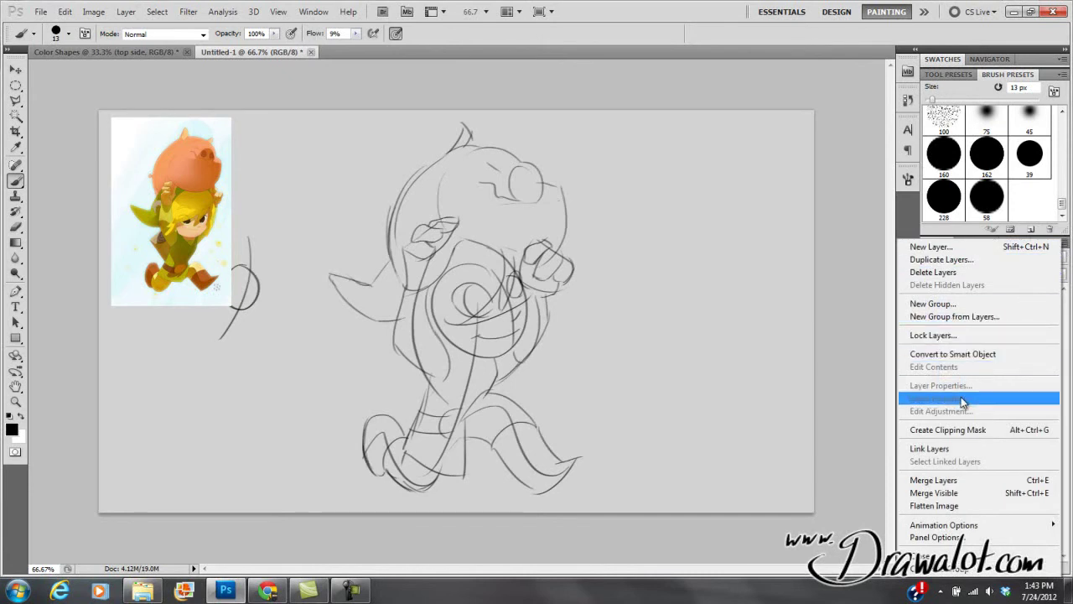
left_click(947, 480)
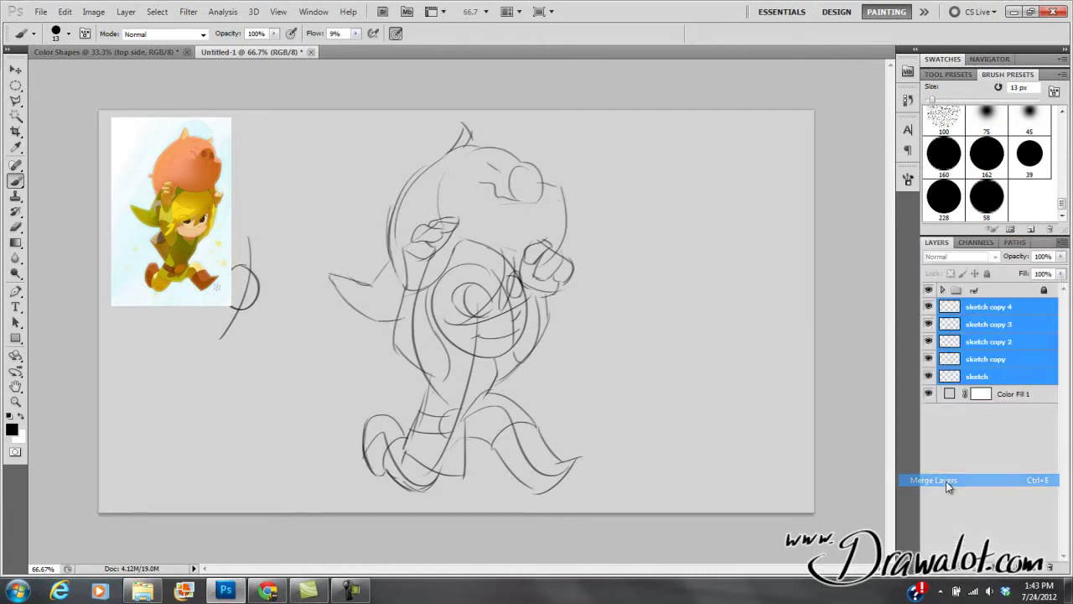
left_click(929, 307)
left_click(929, 307)
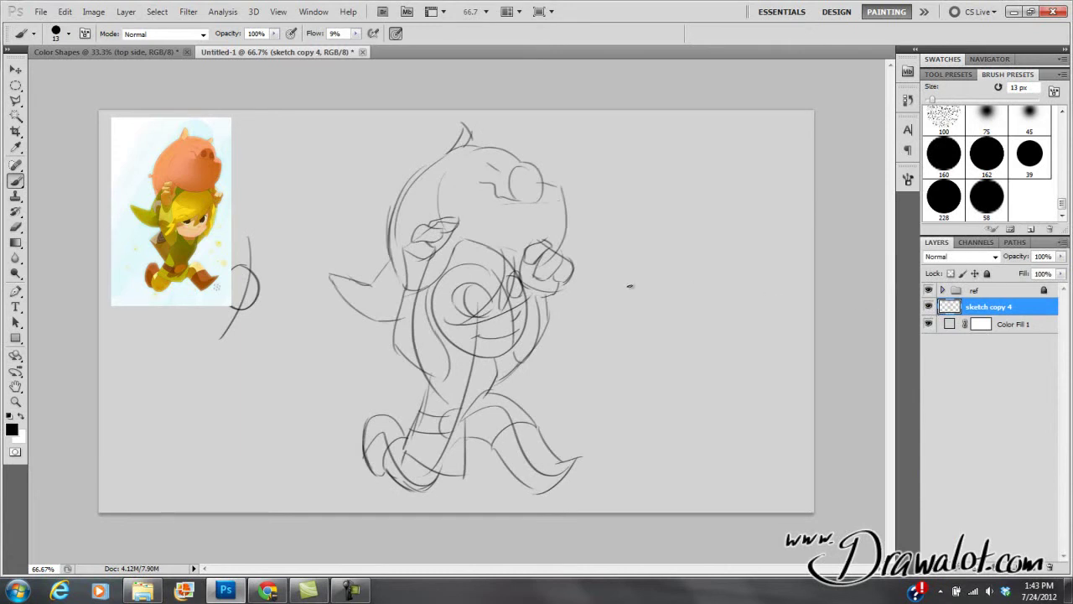
- Erase stray lines on Link's torso and body with the Eraser at 17% flow, 0% hardness
key("e")
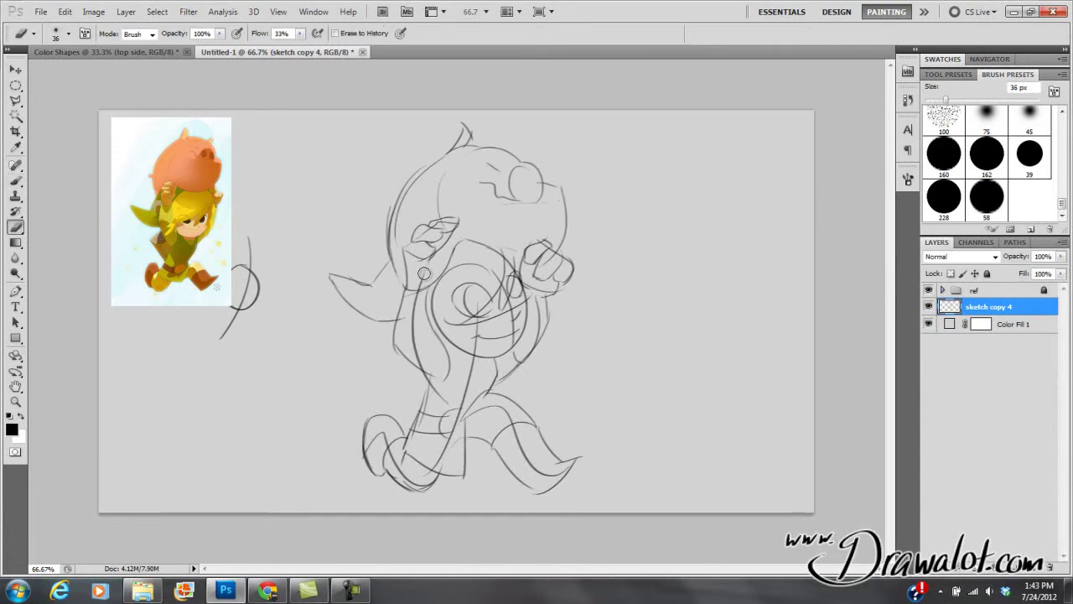
mouse_move(424, 280)
left_mouse_down()
mouse_move(422, 309)
mouse_move(414, 303)
mouse_move(416, 350)
mouse_move(418, 302)
left_mouse_up()
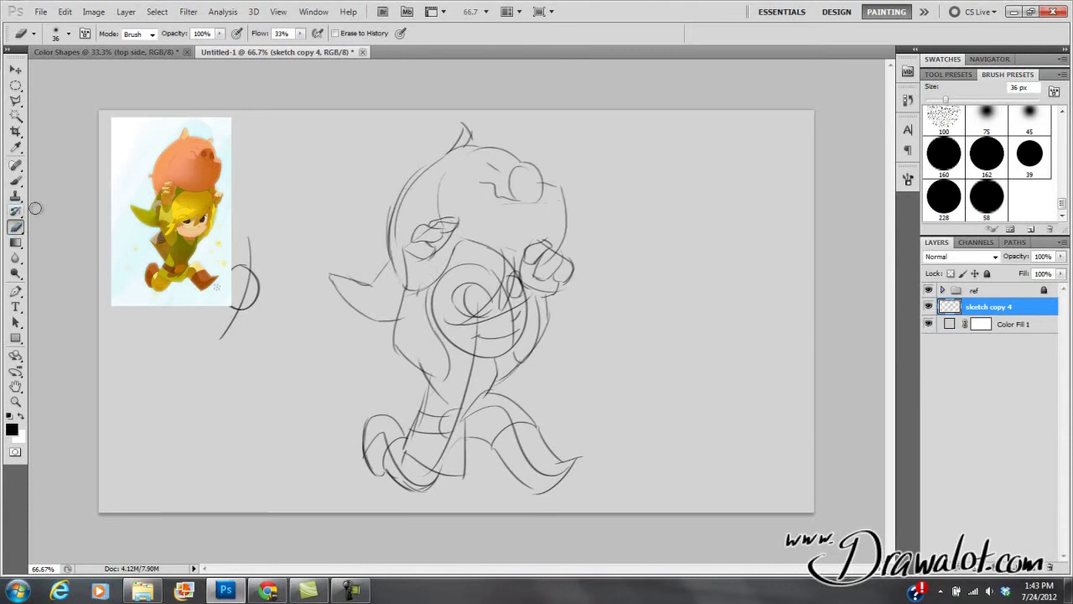
mouse_move(299, 34)
left_mouse_down()
mouse_move(302, 50)
mouse_move(289, 49)
left_mouse_up()
left_click(68, 34)
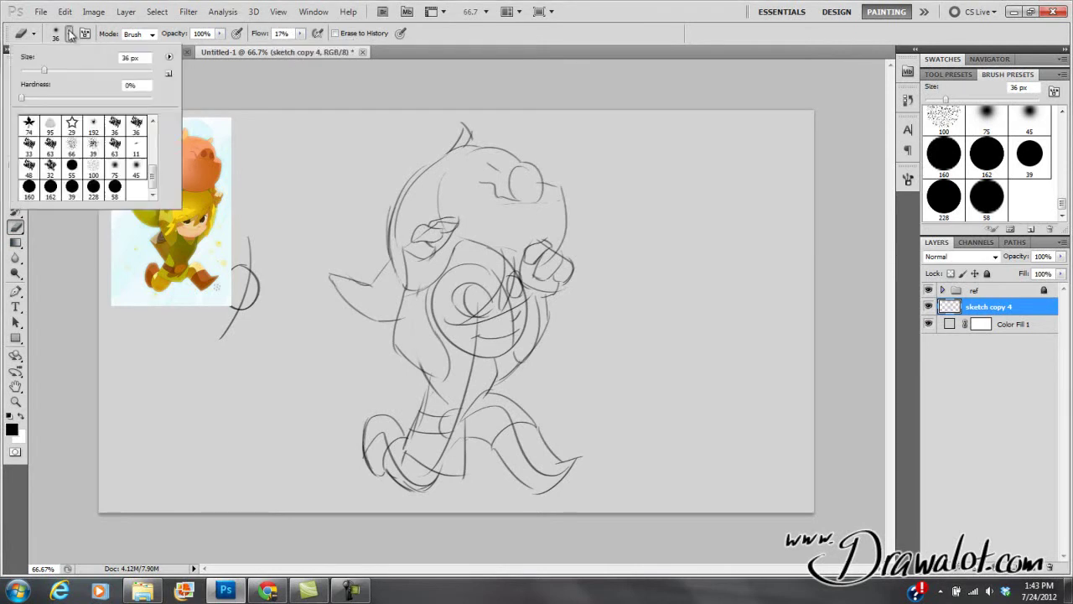
left_click(21, 97)
key("Return")
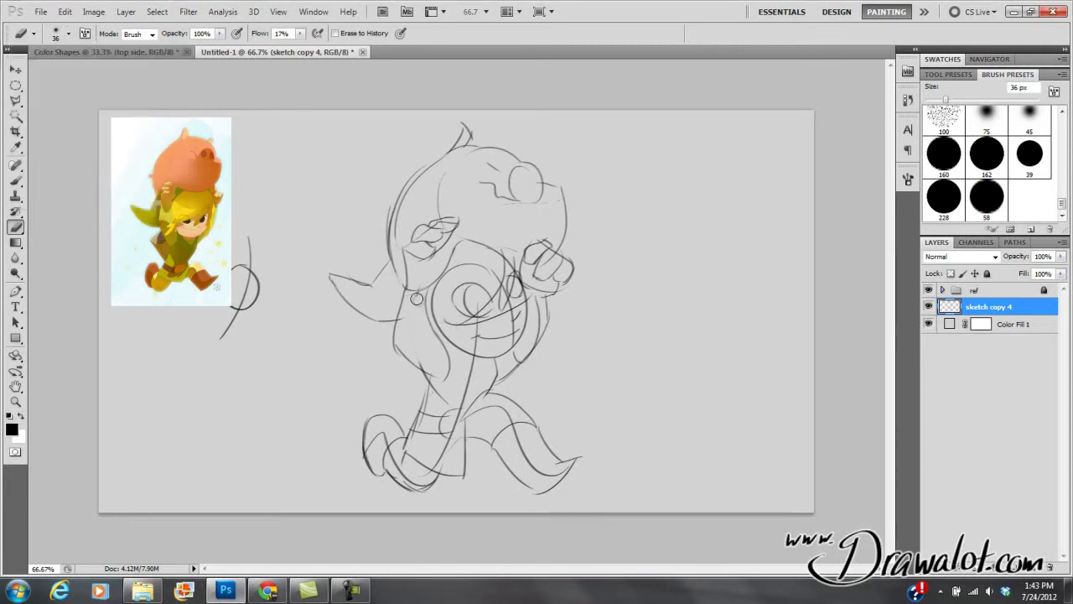
left_click_drag(414, 318, 425, 366)
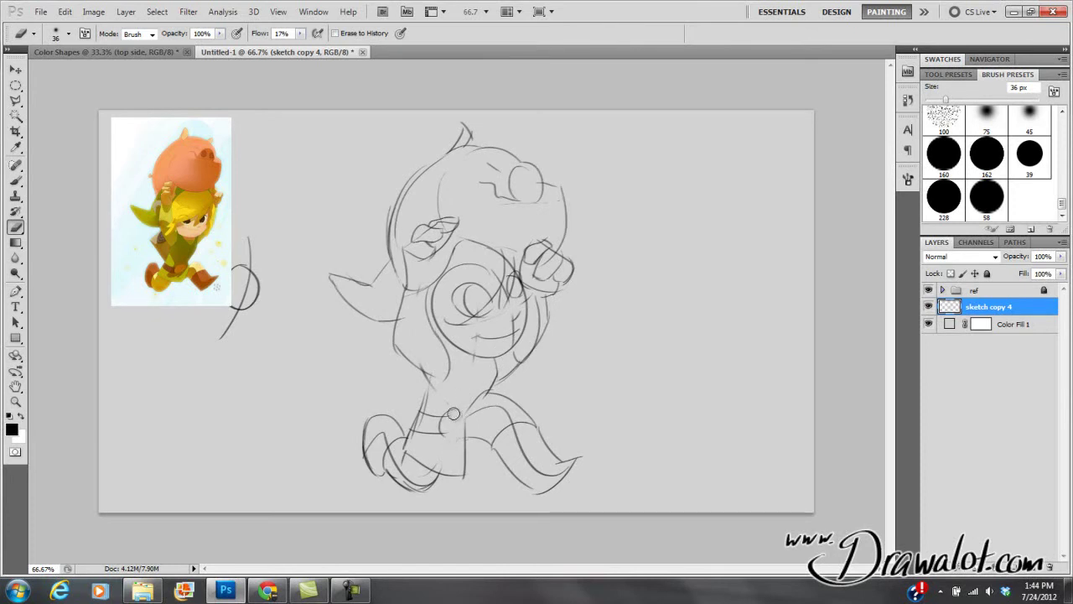
key("b")
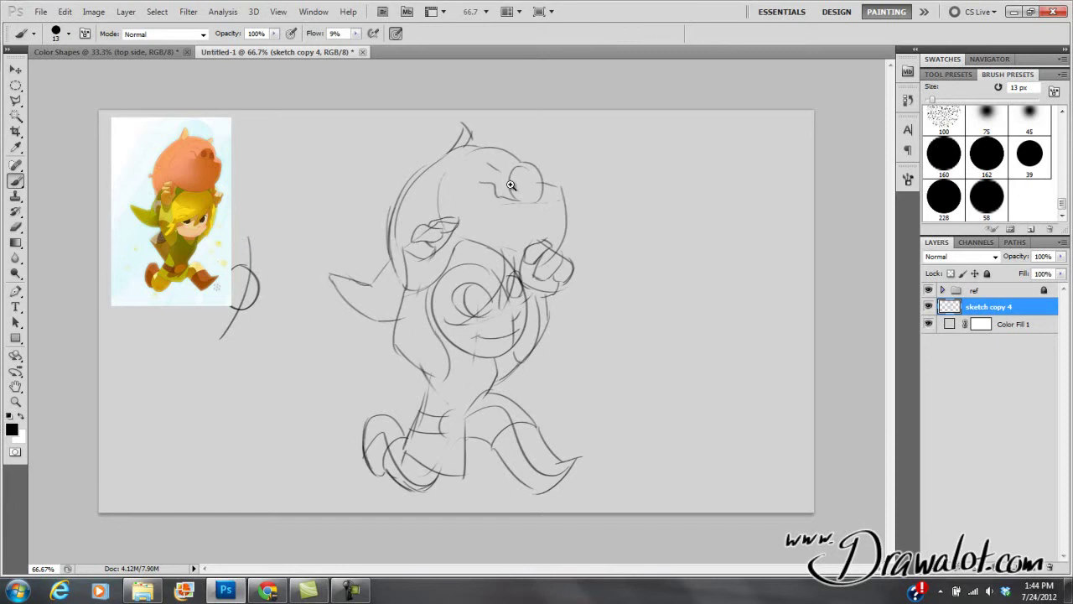
scroll(473, 320, "up", 3)
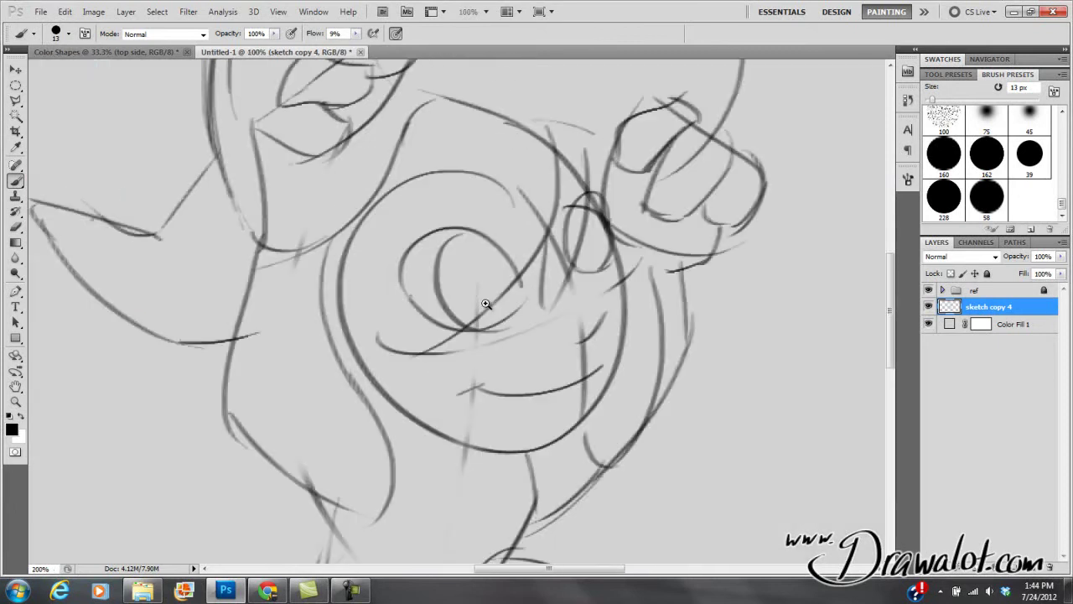
left_click_drag(425, 291, 755, 265)
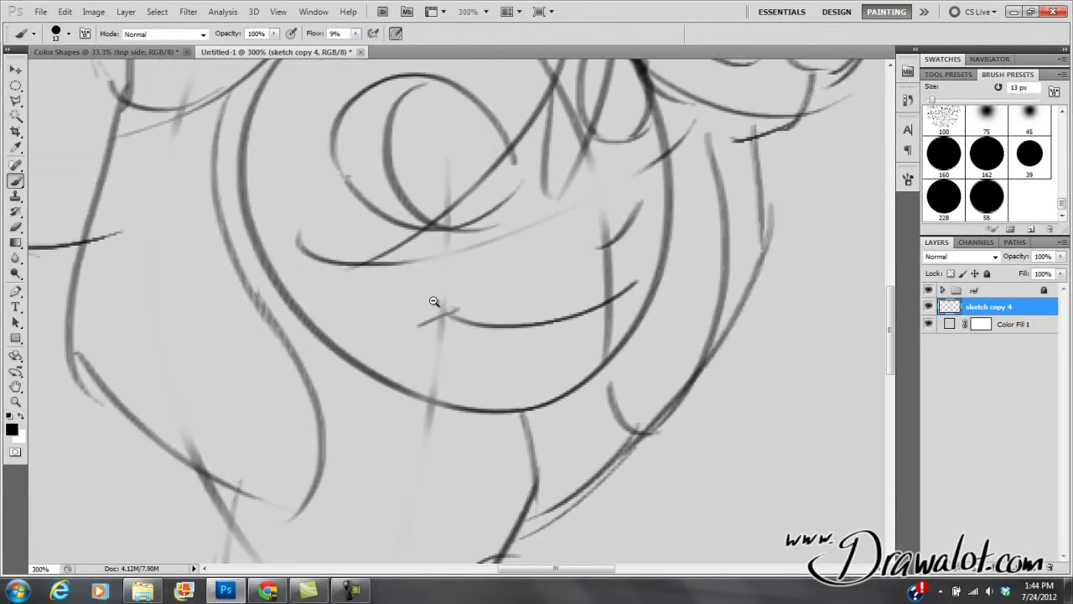
scroll(439, 301, "down", 3)
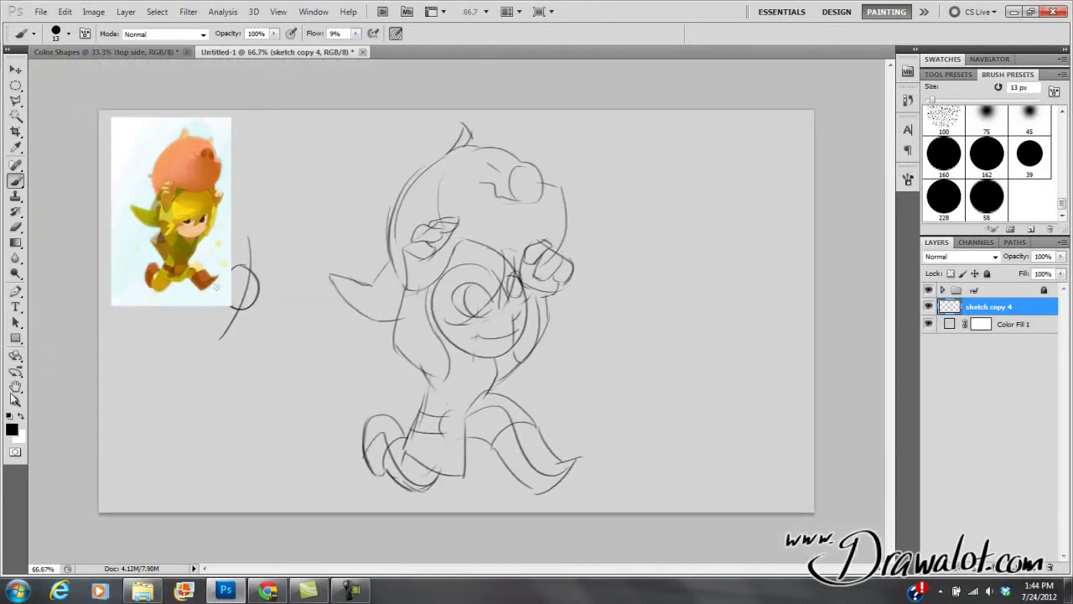
left_click(15, 387)
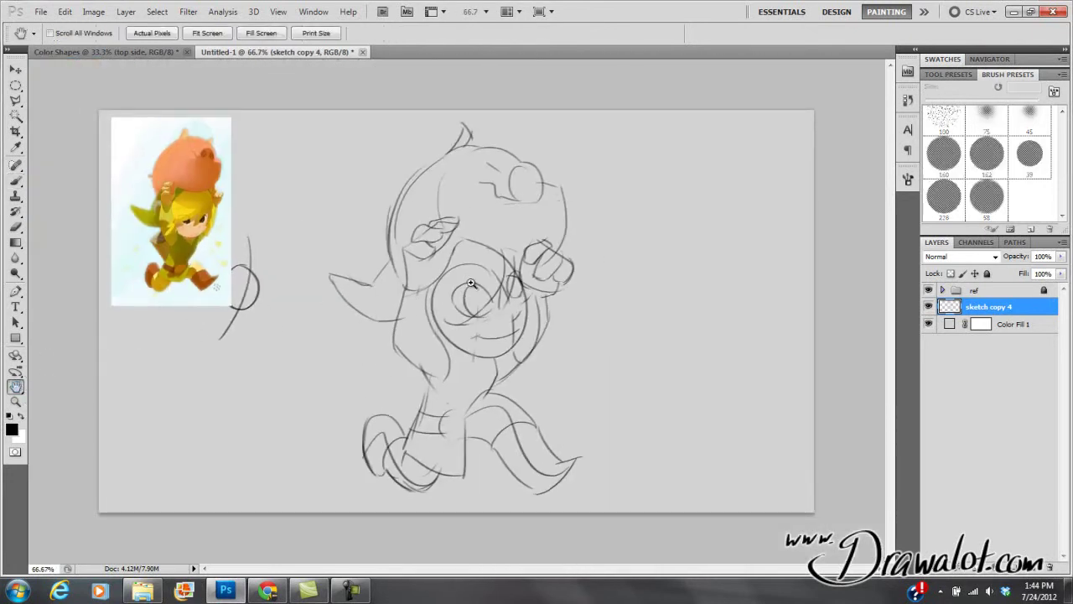
left_click(16, 401)
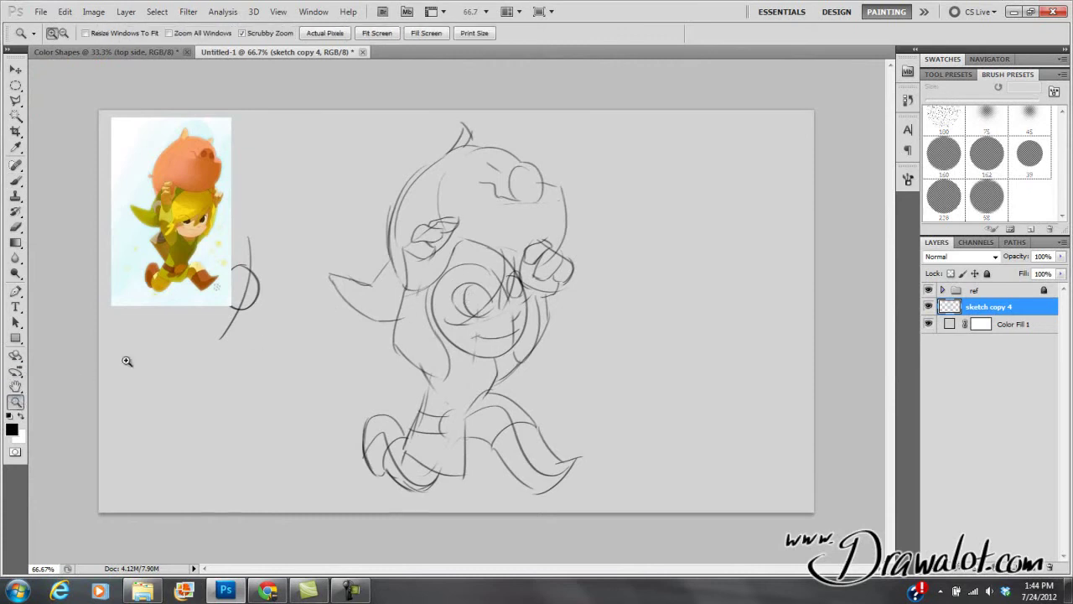
left_click(502, 278)
left_click(484, 294)
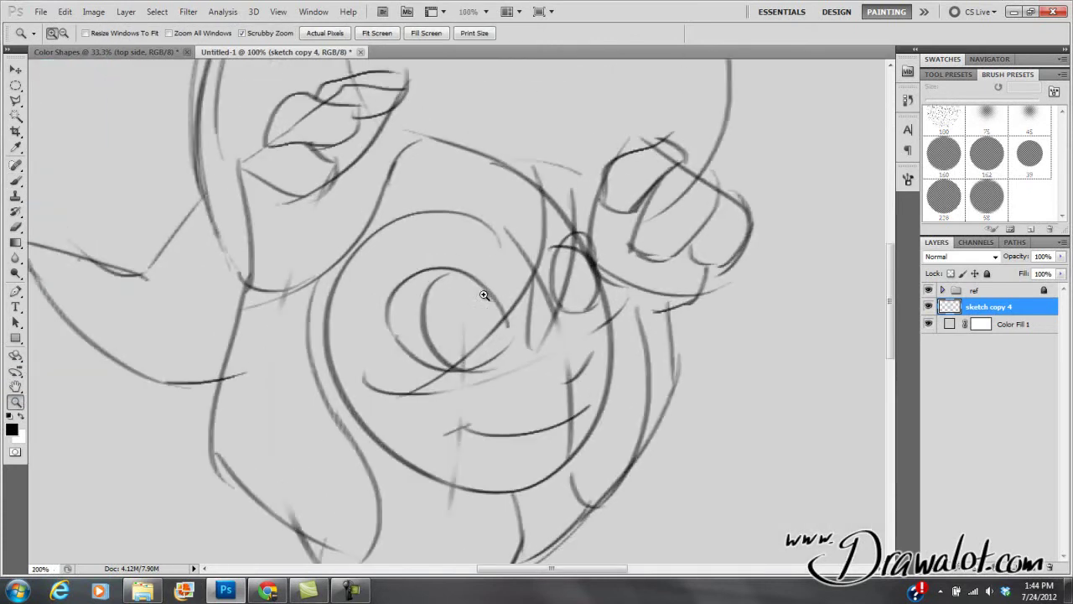
left_click(16, 386)
mouse_move(482, 322)
left_mouse_down()
mouse_move(563, 307)
mouse_move(411, 296)
mouse_move(495, 296)
left_mouse_up()
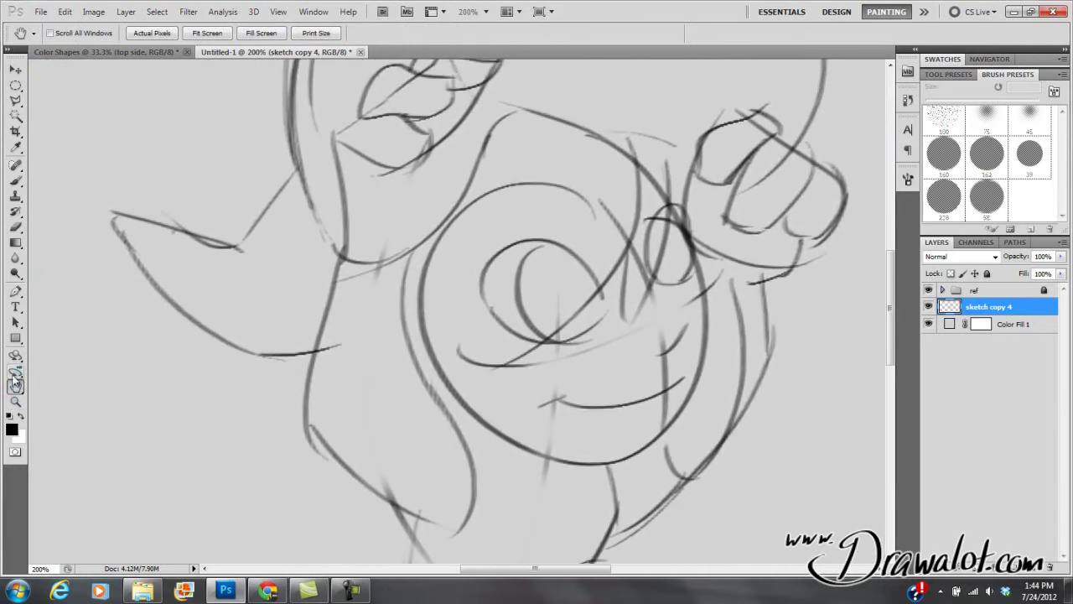
mouse_move(562, 327)
left_mouse_down()
mouse_move(343, 344)
mouse_move(542, 307)
left_mouse_up()
scroll(537, 285, "up", 1)
scroll(524, 327, "down", 5)
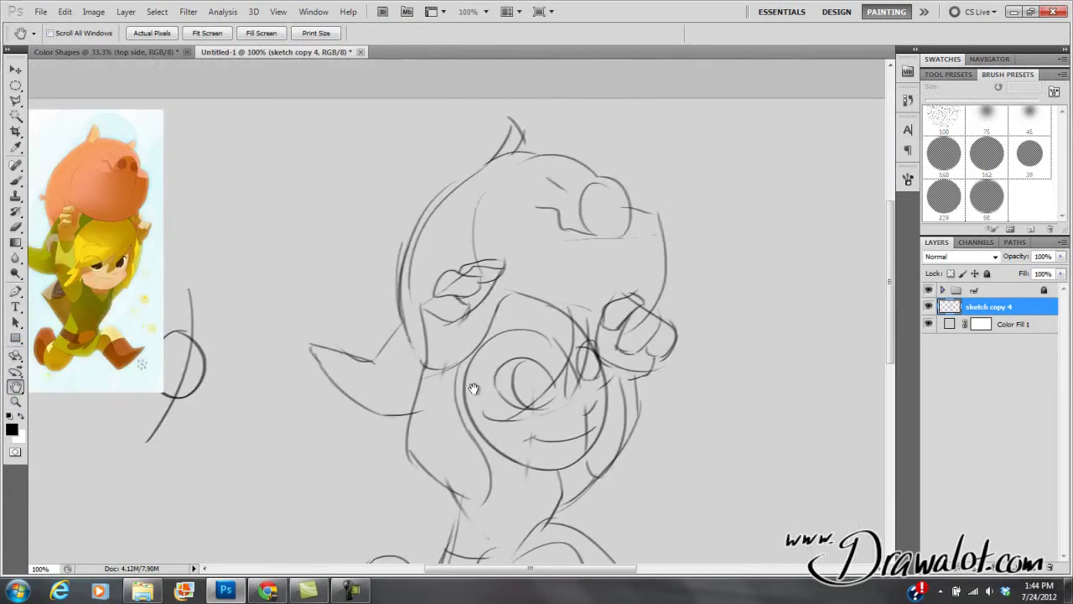
left_click_drag(474, 373, 545, 193)
scroll(613, 286, "up", 3)
scroll(613, 286, "up", 1)
scroll(647, 282, "up", 1)
left_click_drag(540, 256, 522, 377)
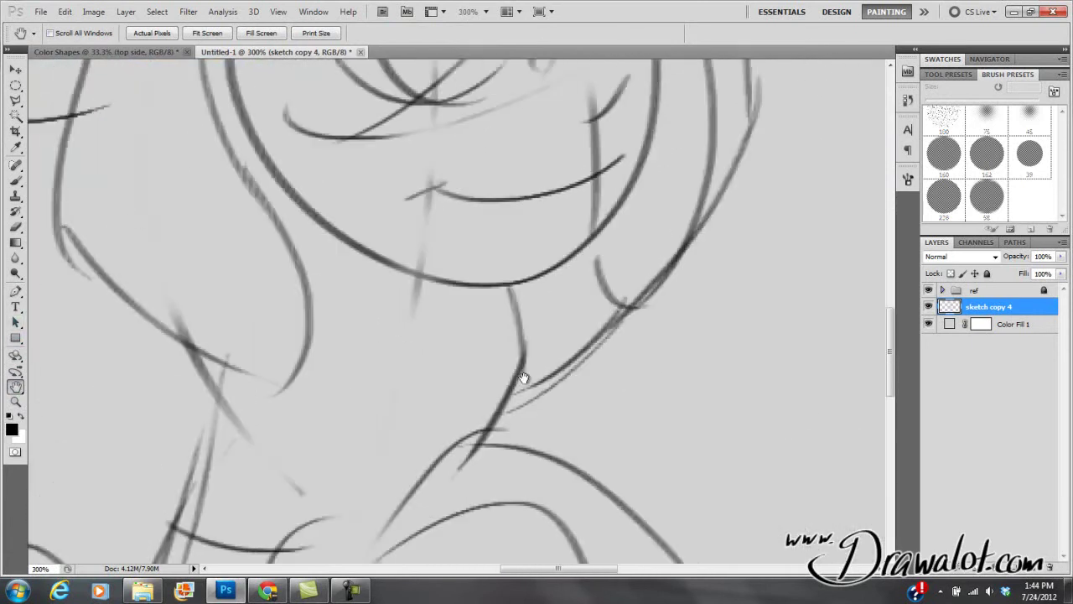
scroll(530, 321, "down", 1)
left_click_drag(528, 298, 555, 405)
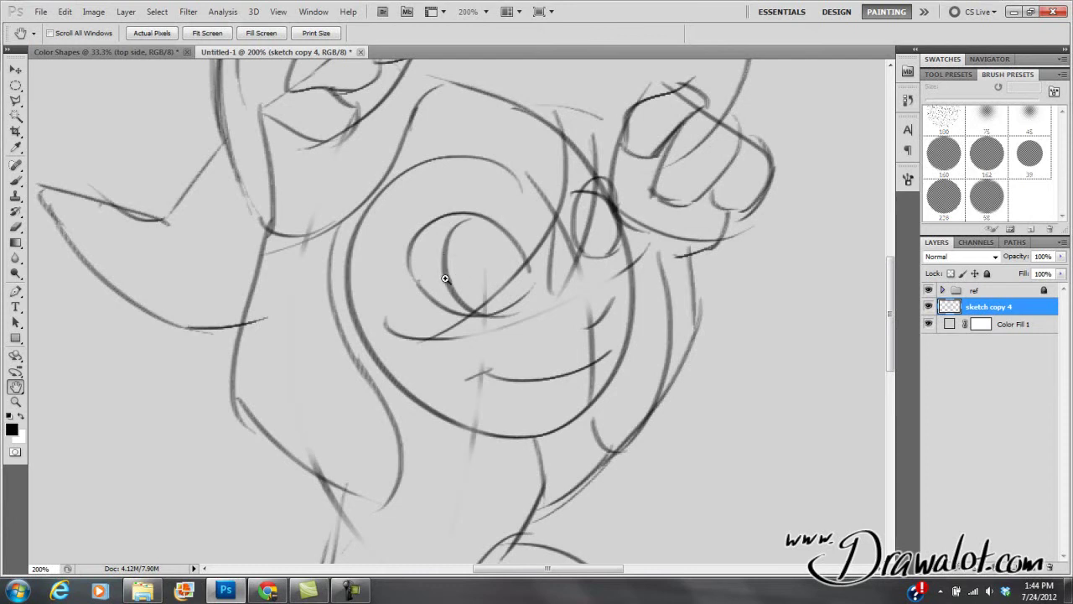
left_click(489, 294)
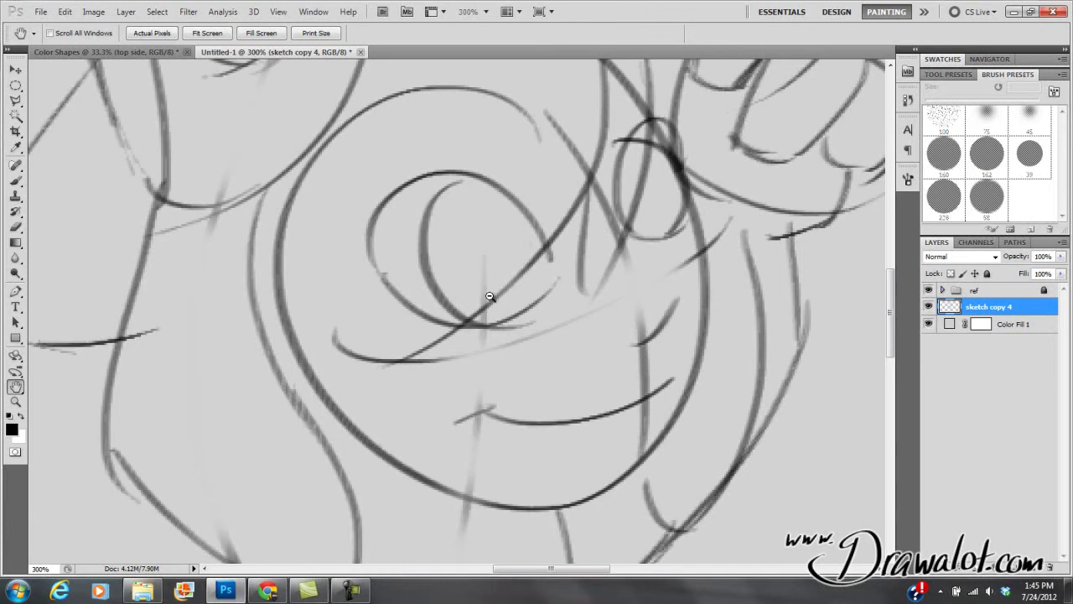
left_click(489, 297, "alt")
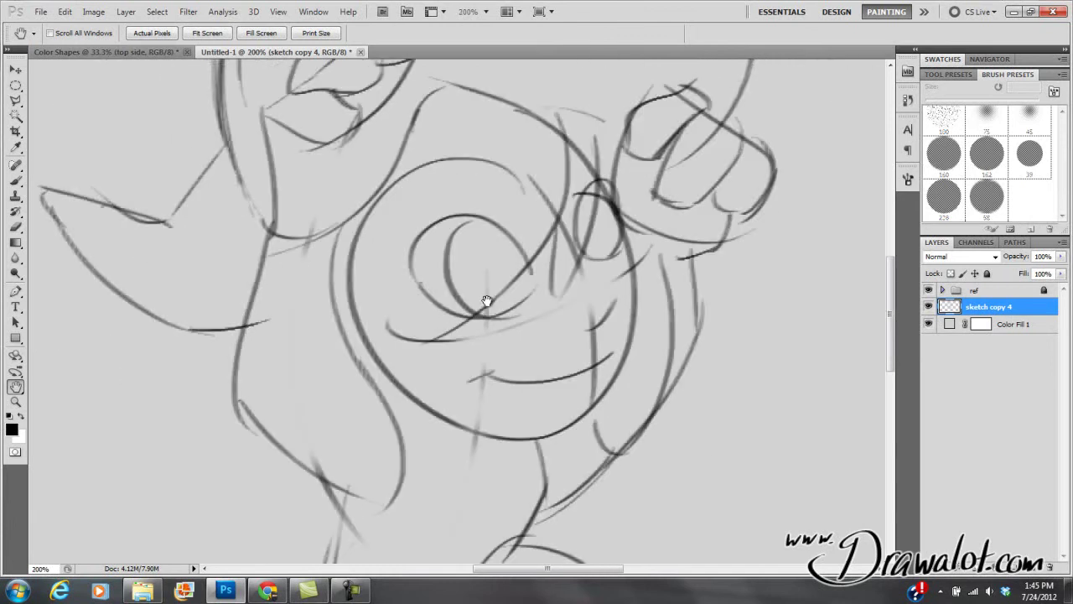
left_click(486, 300, "alt")
left_click(486, 301, "alt")
left_click(486, 302)
left_click(486, 303)
mouse_move(509, 273)
left_mouse_down()
mouse_move(575, 290)
mouse_move(300, 372)
mouse_move(694, 263)
mouse_move(598, 352)
mouse_move(587, 470)
mouse_move(599, 448)
mouse_move(599, 274)
mouse_move(542, 283)
mouse_move(558, 287)
mouse_move(585, 261)
left_mouse_up()
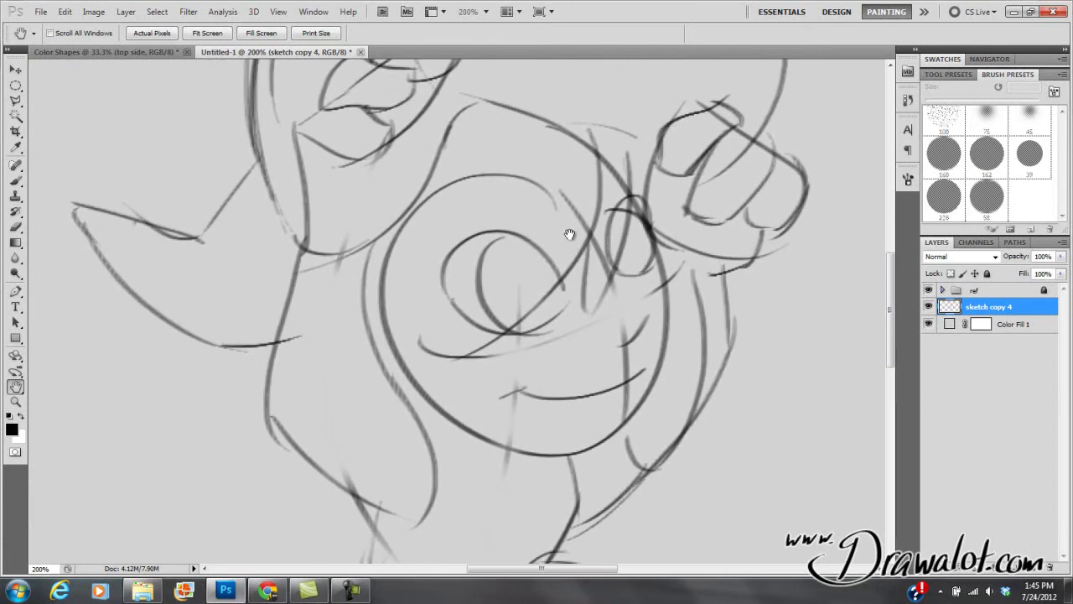
- Hide the panels, erase stray lines below the face, and lighten the right leg stroke
key("Tab")
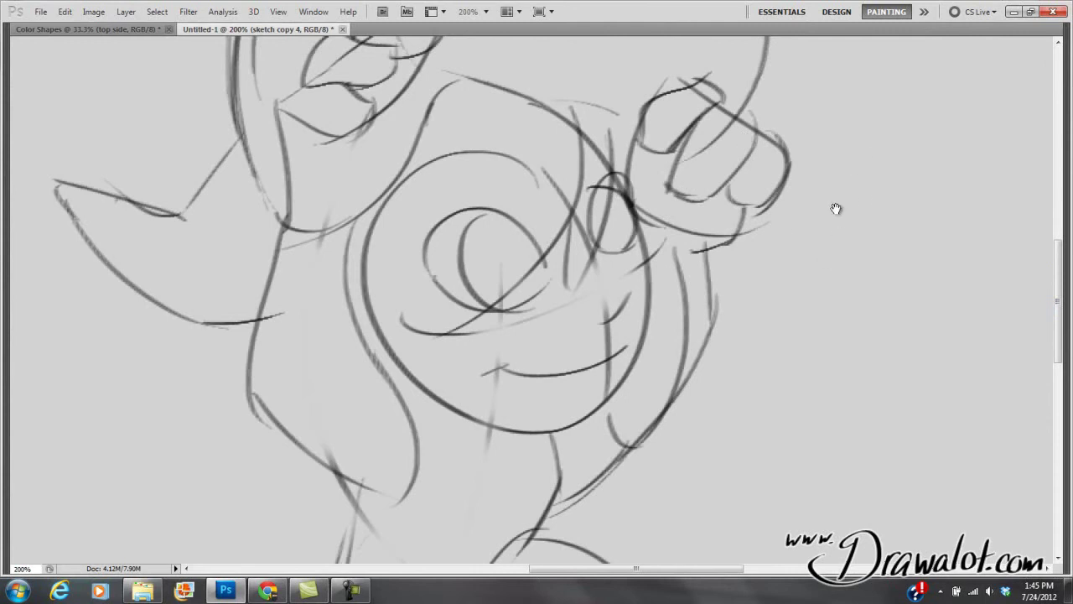
key("Tab")
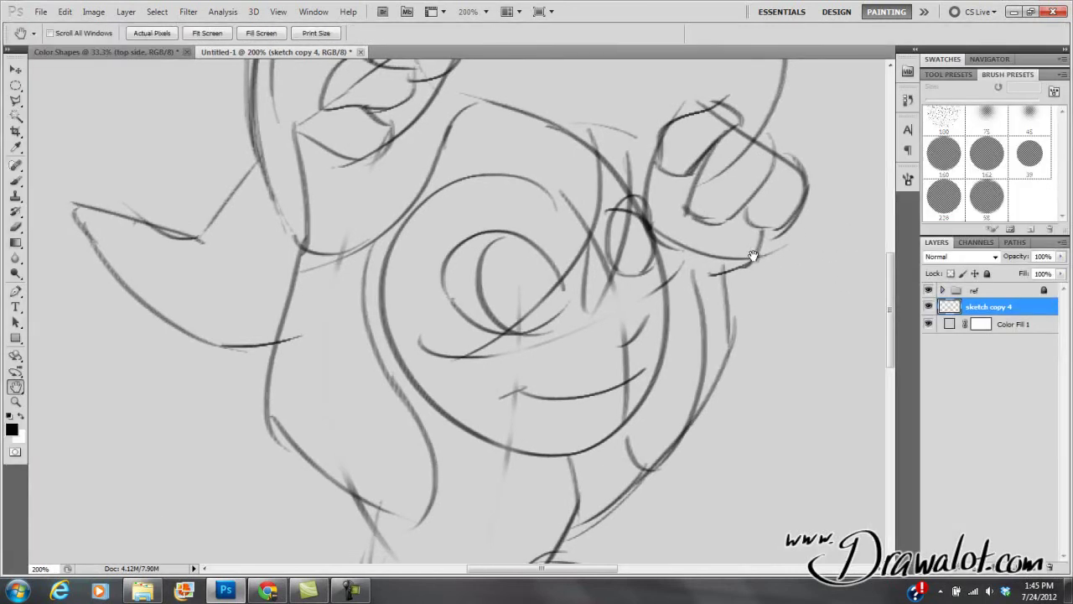
key("b")
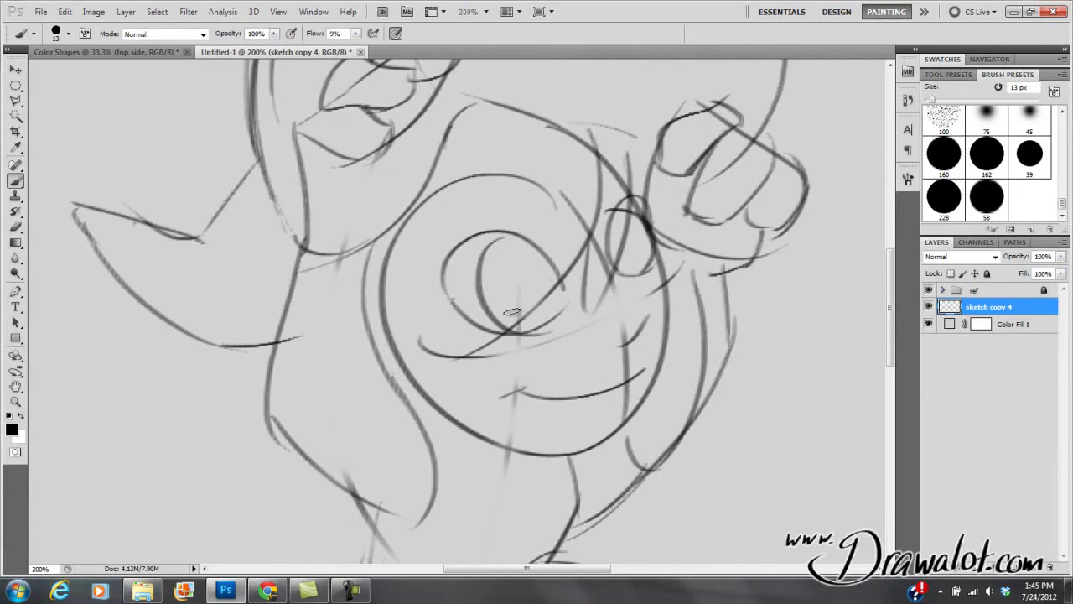
key("Tab")
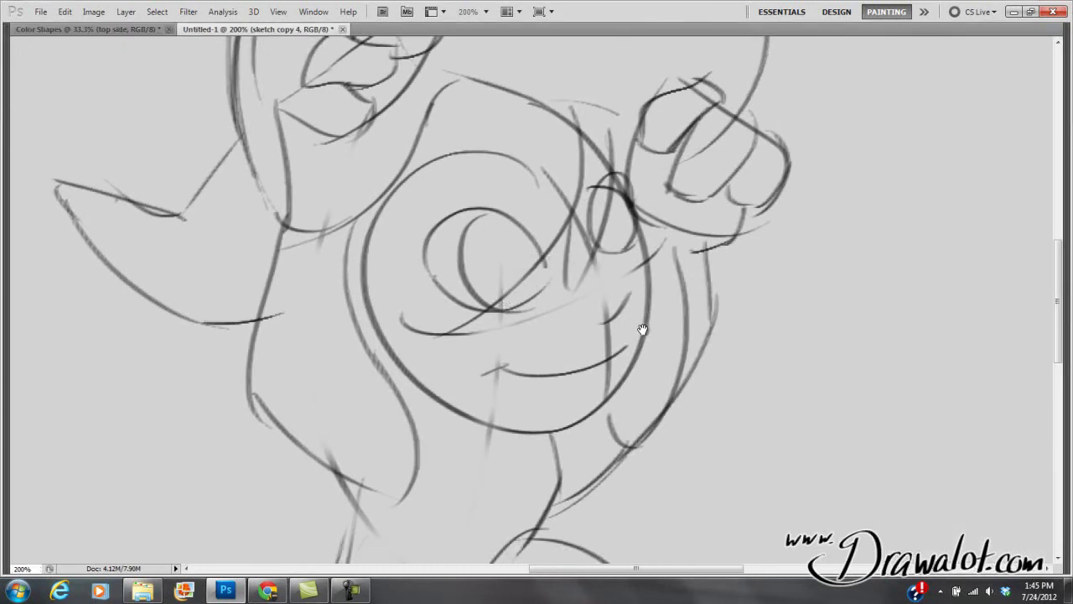
mouse_move(632, 336)
left_mouse_down()
mouse_move(678, 240)
mouse_move(743, 151)
mouse_move(567, 240)
mouse_move(603, 203)
left_mouse_up()
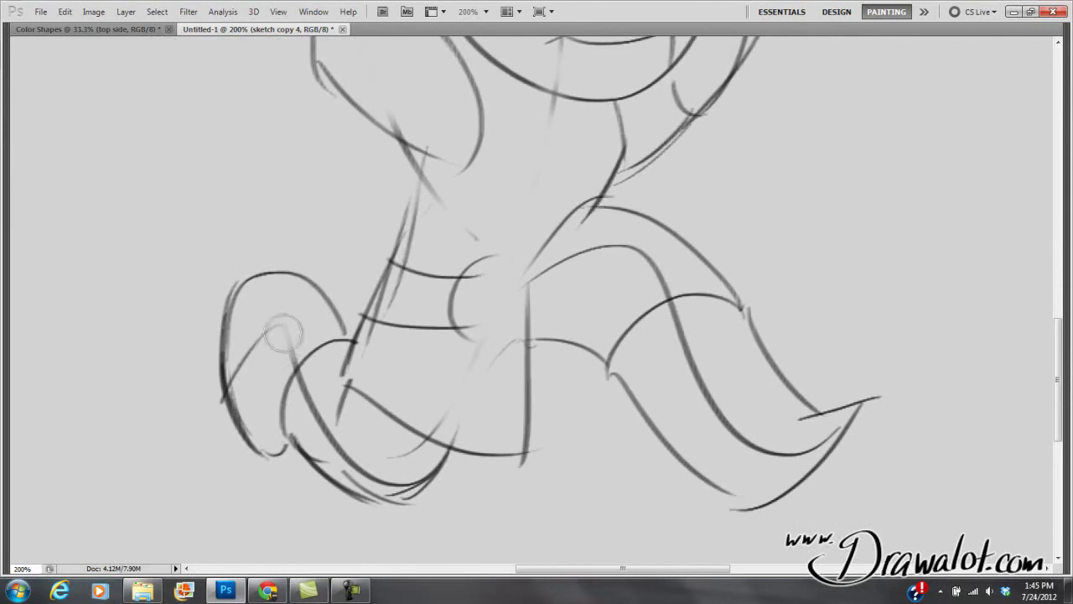
mouse_move(273, 329)
left_mouse_down()
mouse_move(240, 336)
mouse_move(239, 390)
left_mouse_up()
mouse_move(311, 382)
left_mouse_down()
mouse_move(310, 419)
mouse_move(318, 410)
mouse_move(343, 449)
mouse_move(404, 465)
mouse_move(355, 458)
mouse_move(317, 423)
left_mouse_up()
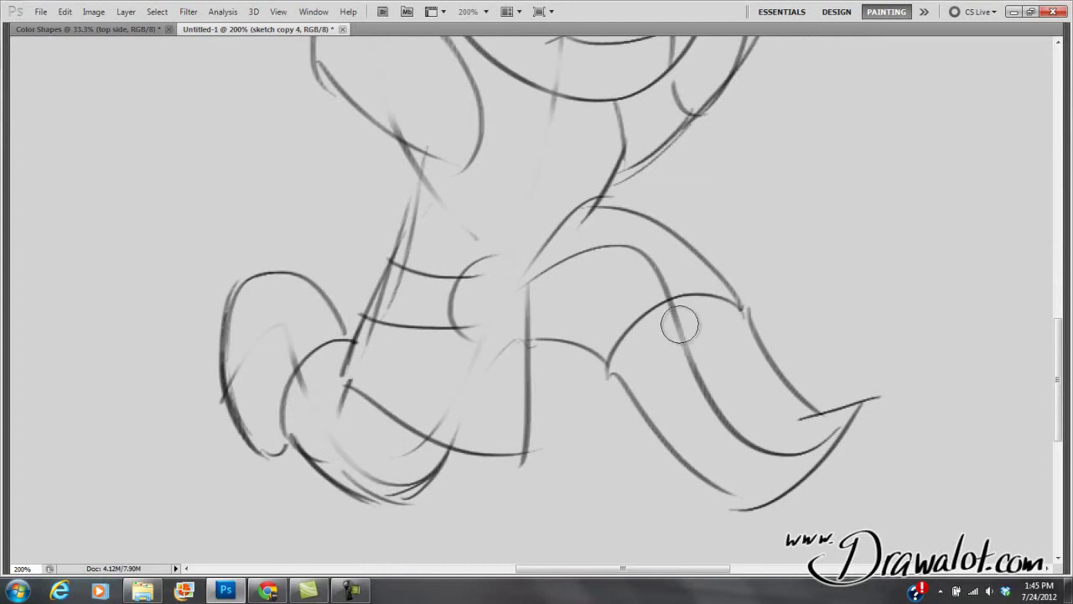
mouse_move(675, 327)
left_mouse_down()
mouse_move(701, 355)
mouse_move(691, 343)
mouse_move(700, 372)
mouse_move(773, 449)
mouse_move(738, 435)
mouse_move(770, 451)
mouse_move(712, 406)
mouse_move(699, 371)
mouse_move(617, 279)
mouse_move(650, 283)
mouse_move(634, 258)
mouse_move(559, 275)
mouse_move(574, 260)
mouse_move(632, 267)
mouse_move(592, 396)
left_mouse_up()
- Lighten the faint vertical line running across Link's face
key("space")
mouse_move(618, 307)
left_mouse_down()
mouse_move(556, 427)
mouse_move(546, 495)
left_mouse_up()
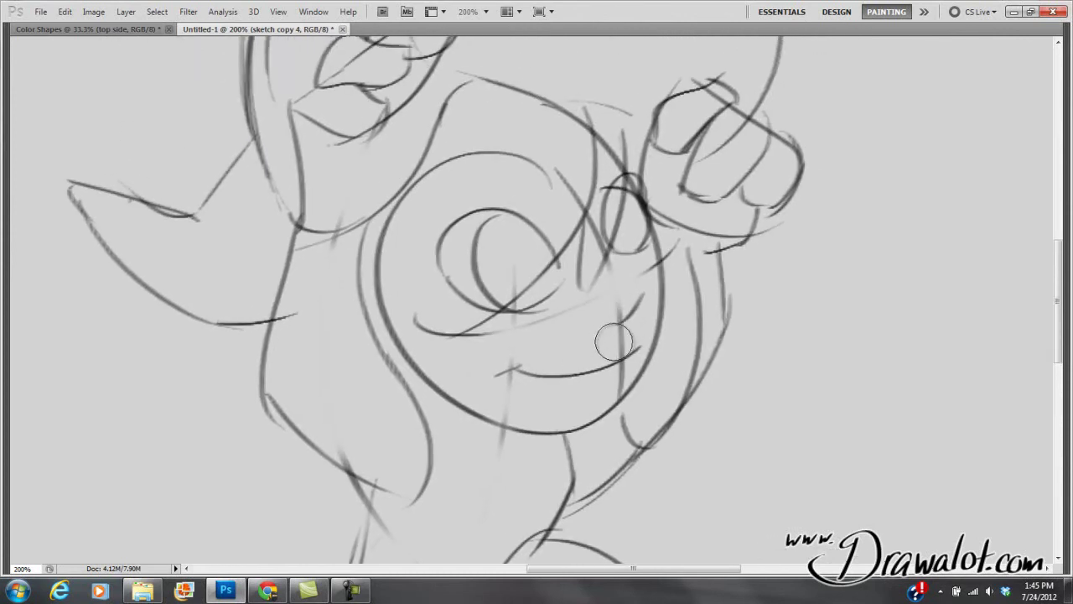
left_click_drag(620, 338, 609, 384)
key("space")
left_click_drag(670, 245, 645, 316)
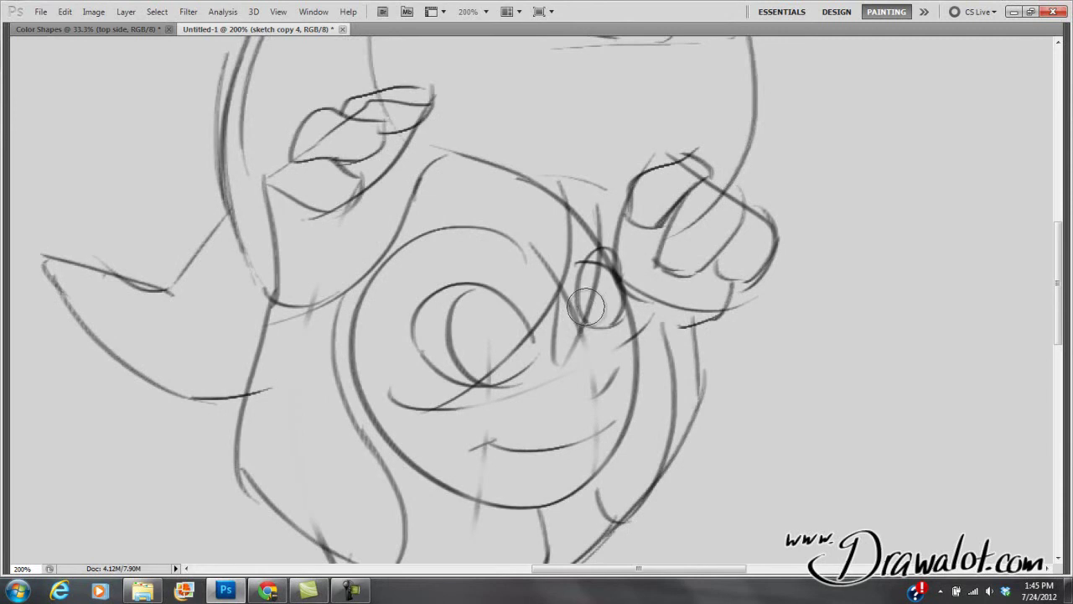
scroll(560, 262, "up", 5)
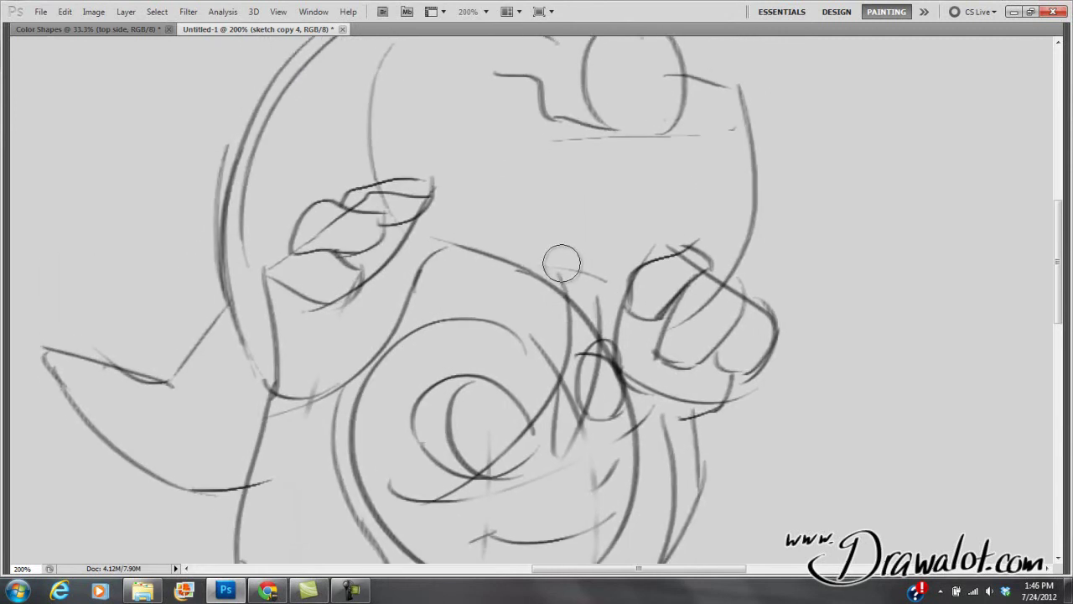
- Refine the head with short strokes on the face and beside the head outline
key("b")
left_click_drag(576, 318, 570, 186)
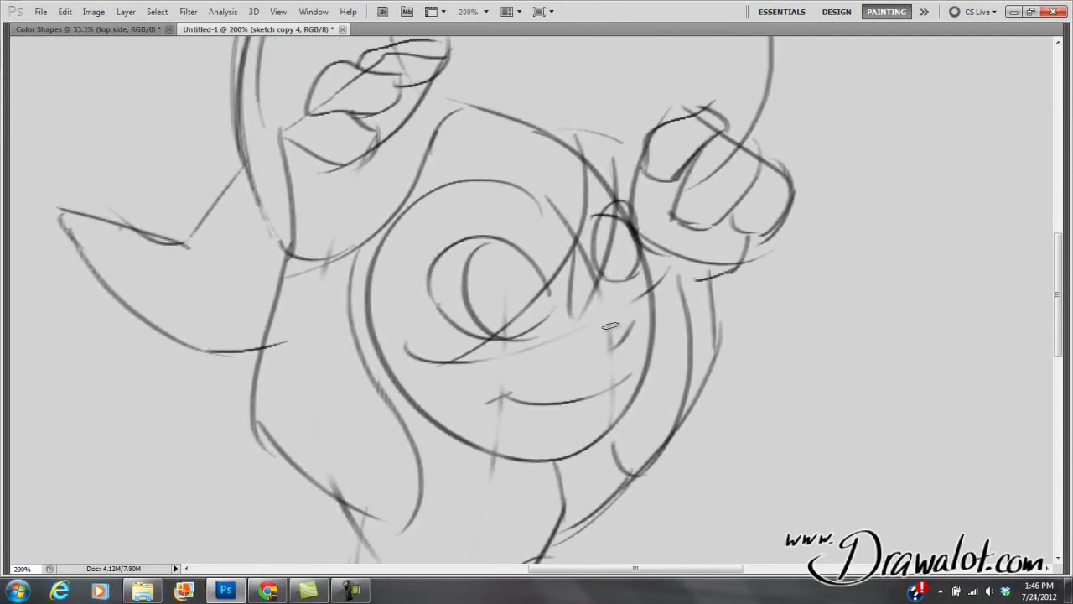
left_click_drag(636, 320, 615, 345)
mouse_move(641, 271)
left_mouse_down()
mouse_move(587, 323)
mouse_move(582, 299)
left_mouse_up()
left_click_drag(501, 248, 544, 277)
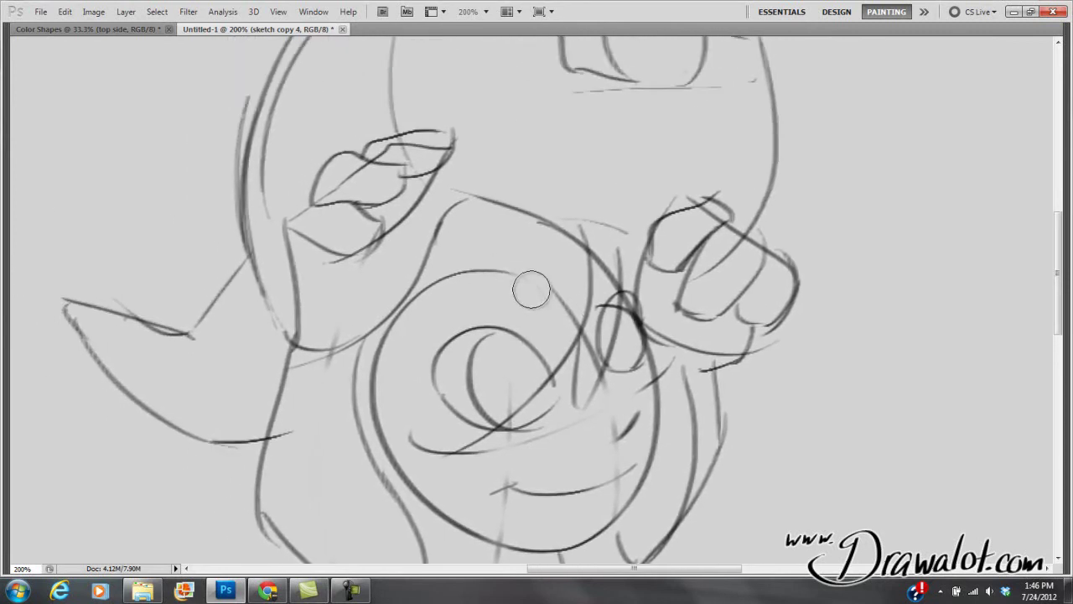
left_click_drag(442, 271, 561, 302)
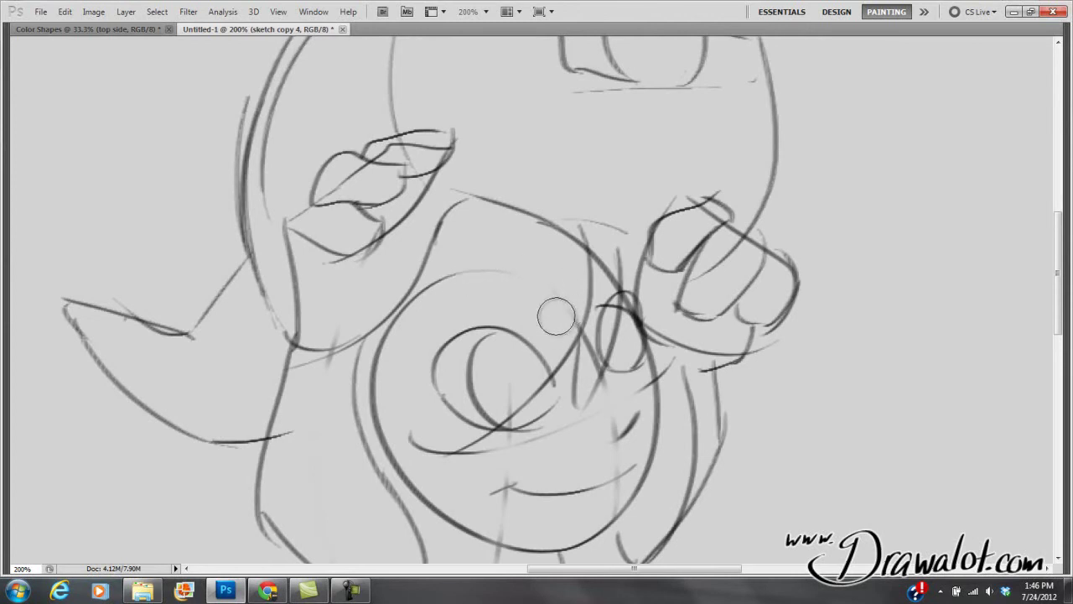
mouse_move(431, 250)
left_mouse_down()
mouse_move(462, 201)
mouse_move(423, 225)
mouse_move(430, 214)
mouse_move(416, 217)
mouse_move(443, 198)
mouse_move(419, 210)
mouse_move(464, 203)
mouse_move(480, 212)
mouse_move(434, 280)
mouse_move(369, 332)
mouse_move(421, 303)
left_mouse_up()
- Enlarge the brush and zoom out to see the whole figure
key("bracketright")
key("bracketright")
key("bracketright")
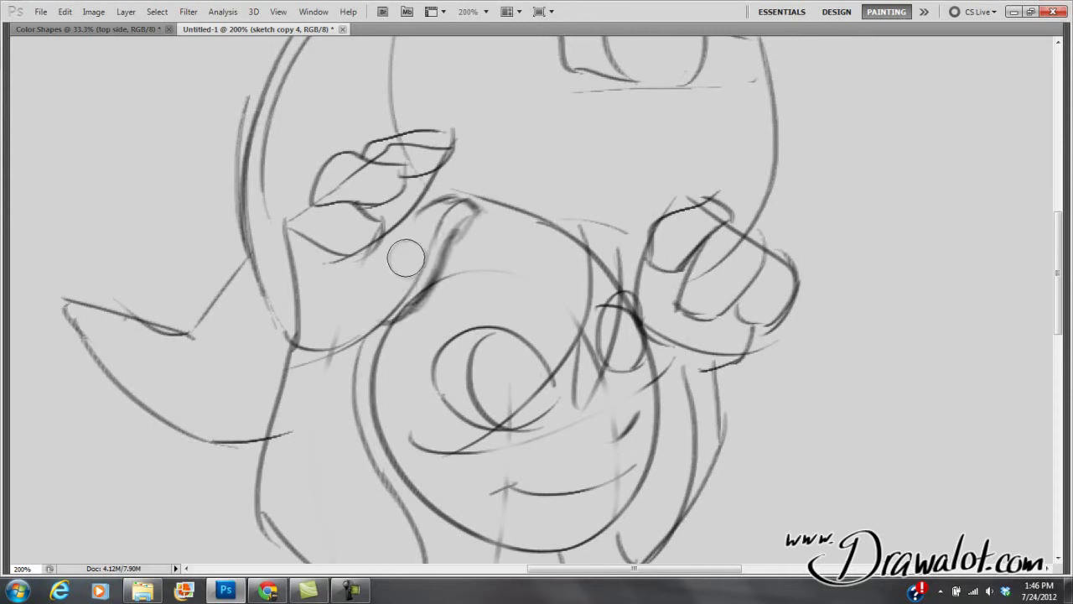
left_click(502, 279, "ctrl+alt")
left_click(501, 280, "ctrl+alt")
left_click(501, 285, "ctrl+alt")
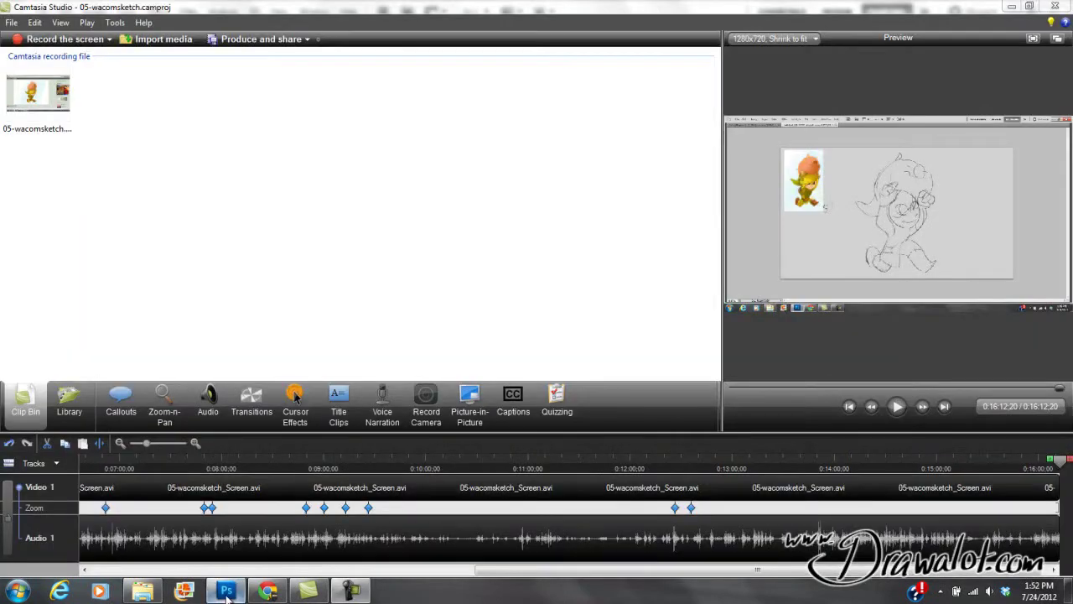
left_click(227, 594)
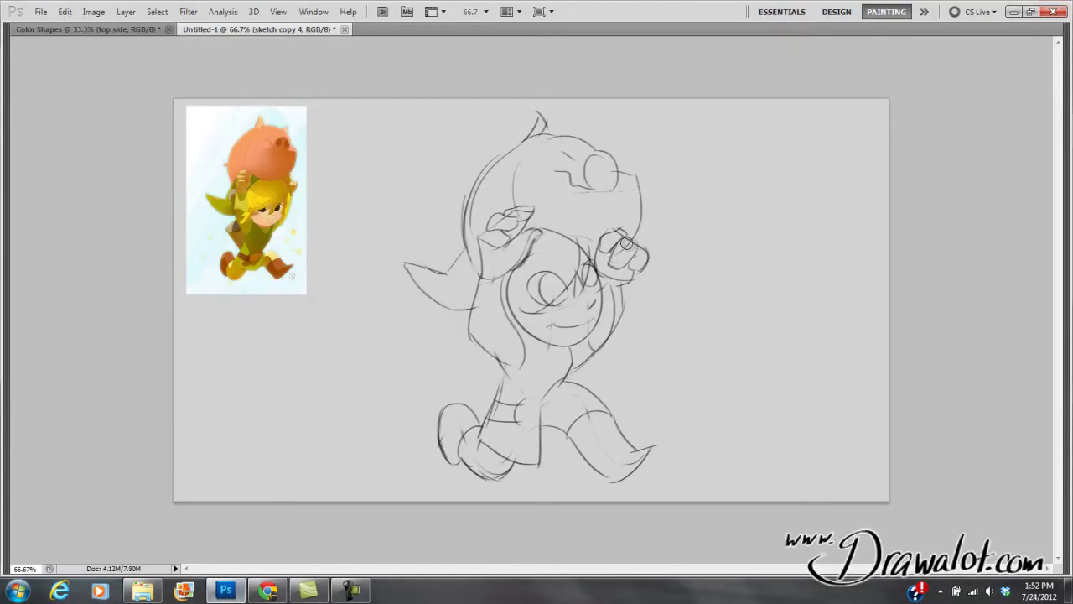
- Show the panels again and change the Image Size resolution from 72 to 300 pixels/inch
key("Tab")
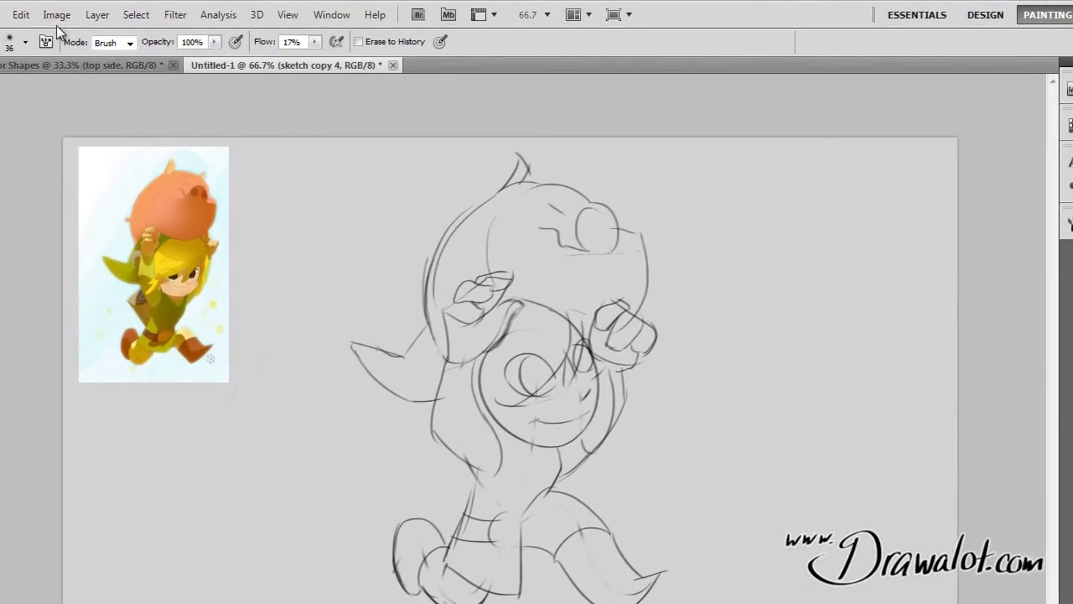
left_click(93, 12)
left_click(61, 17)
left_click(55, 16)
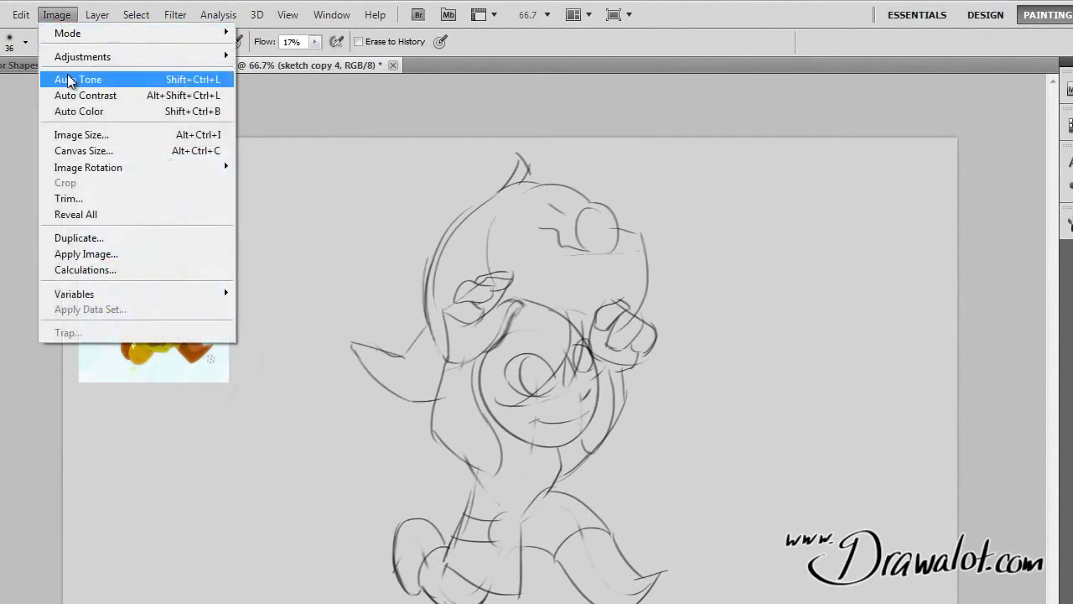
left_click(77, 135)
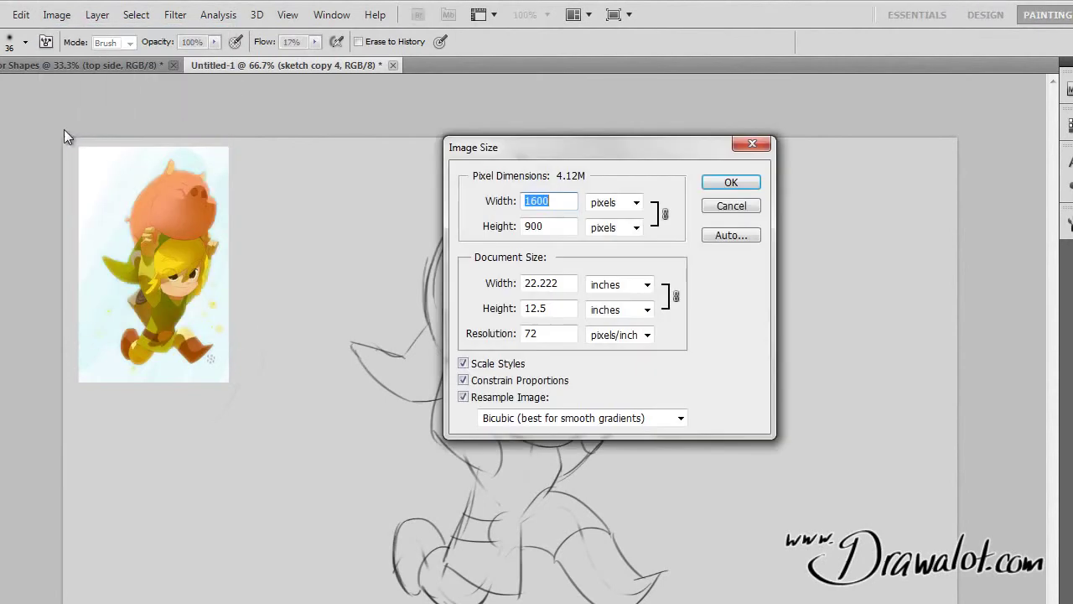
double_click(549, 335)
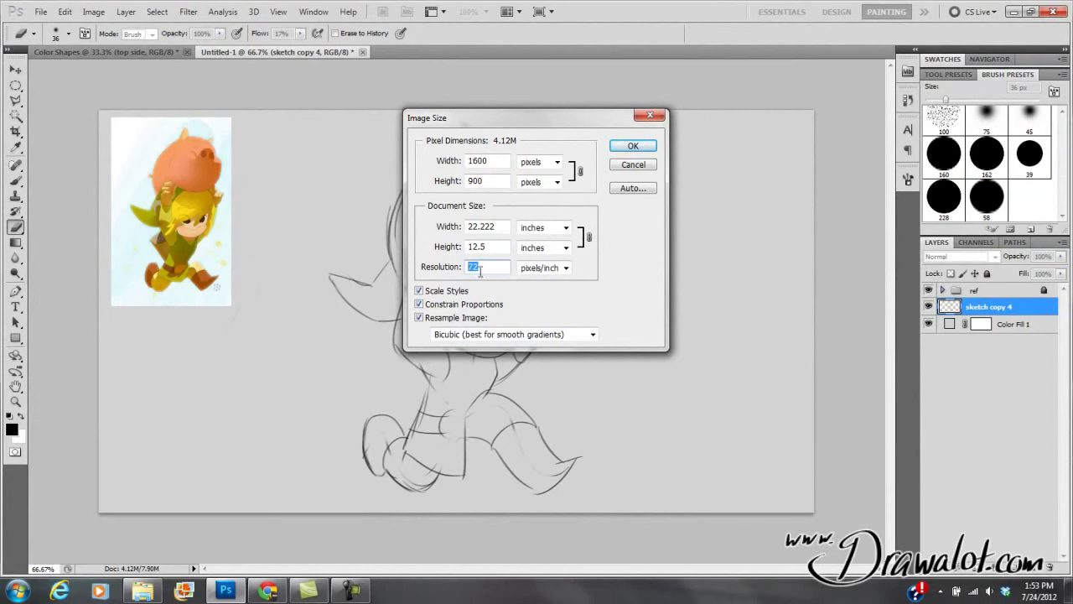
type("300")
- Apply the 300 ppi resample and zoom out to view the whole sketch
left_click(633, 148)
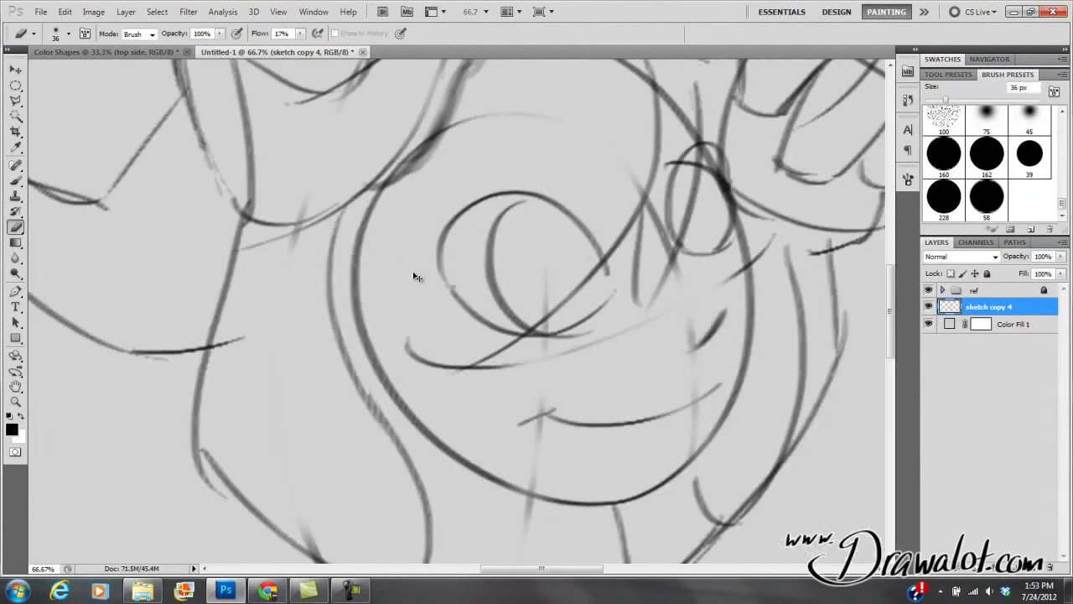
left_click(439, 291, "alt")
left_click(466, 267, "alt")
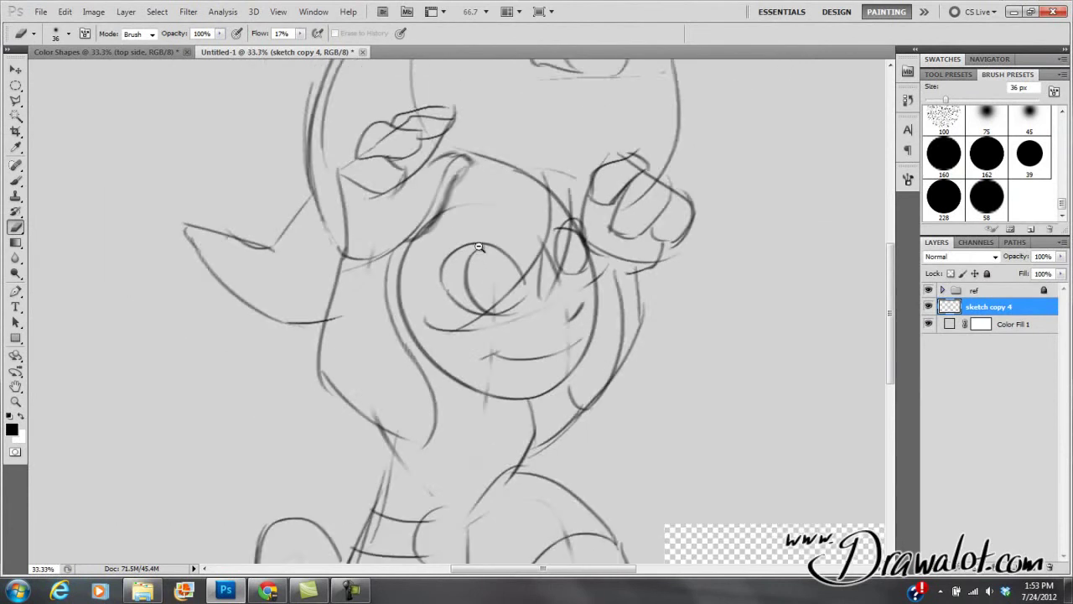
left_click(466, 267, "alt")
mouse_move(452, 285)
left_mouse_down()
mouse_move(499, 237)
mouse_move(536, 311)
mouse_move(410, 379)
mouse_move(394, 328)
mouse_move(405, 278)
mouse_move(441, 253)
mouse_move(428, 262)
left_mouse_up()
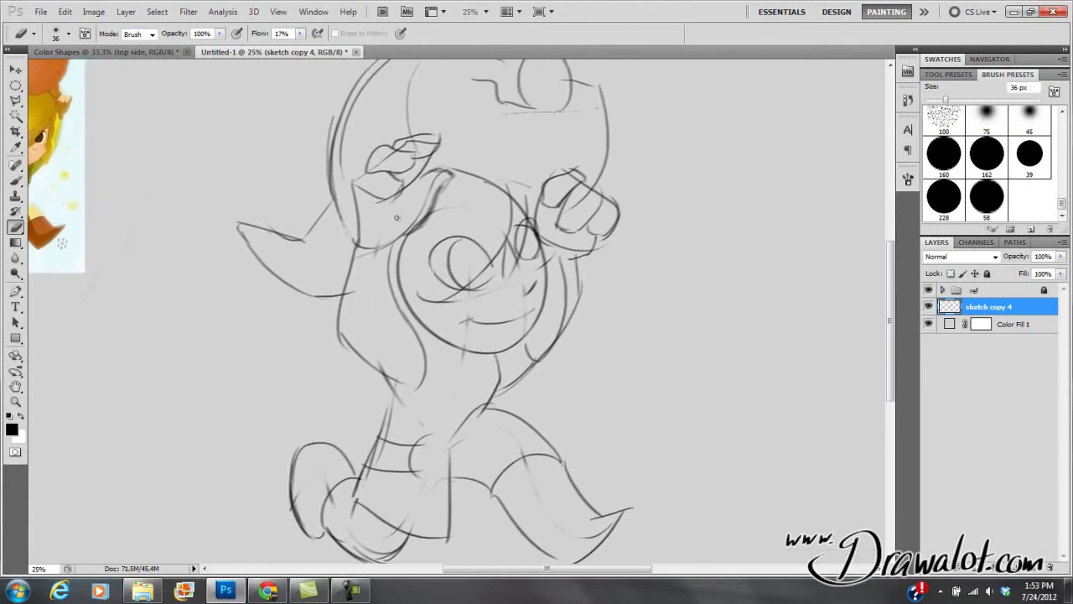
left_click(94, 13)
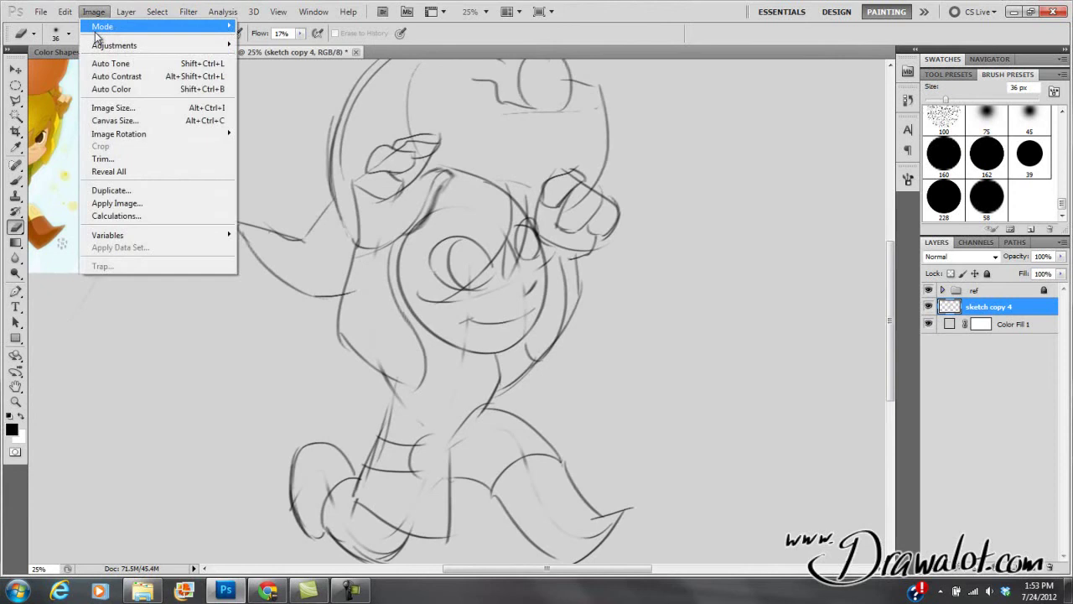
left_click(117, 108)
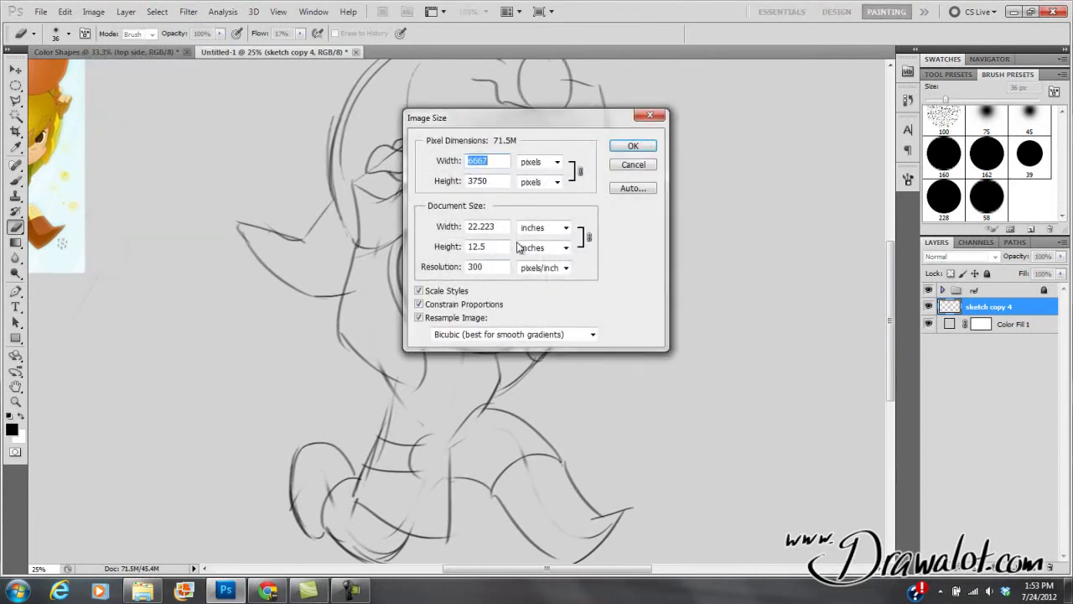
double_click(473, 267)
left_click_drag(495, 161, 471, 167)
double_click(490, 181)
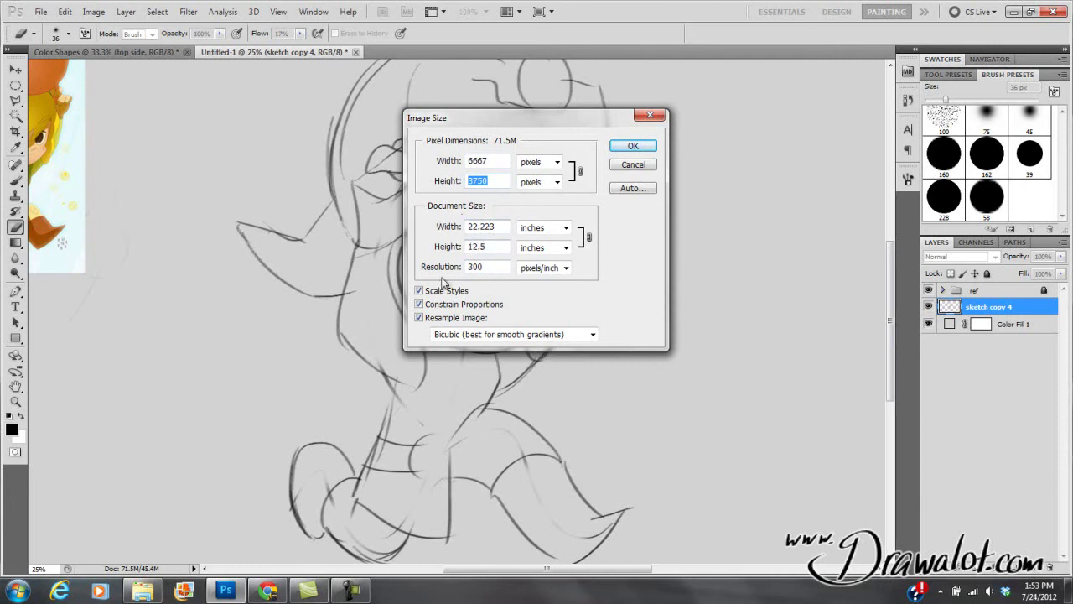
left_click(420, 304)
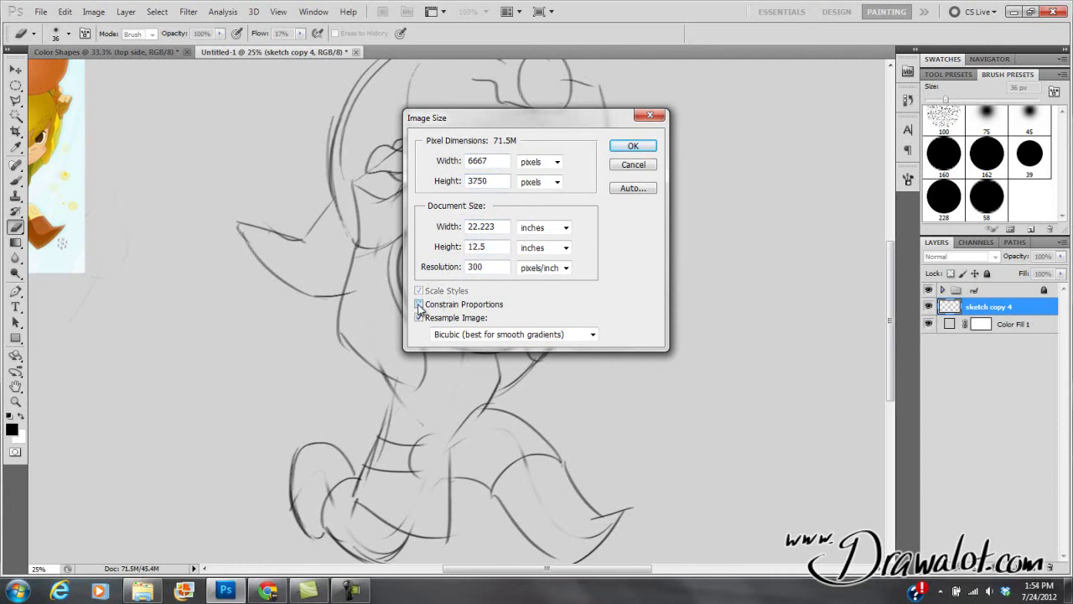
left_click(419, 304)
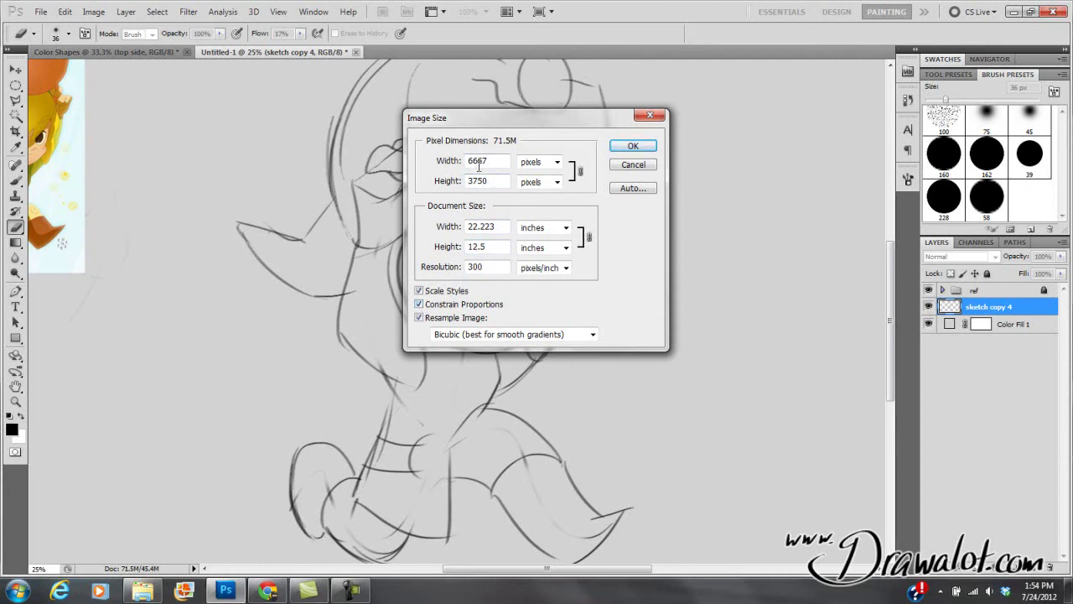
key("Tab")
left_click(420, 305)
left_click(420, 305)
left_click(635, 148)
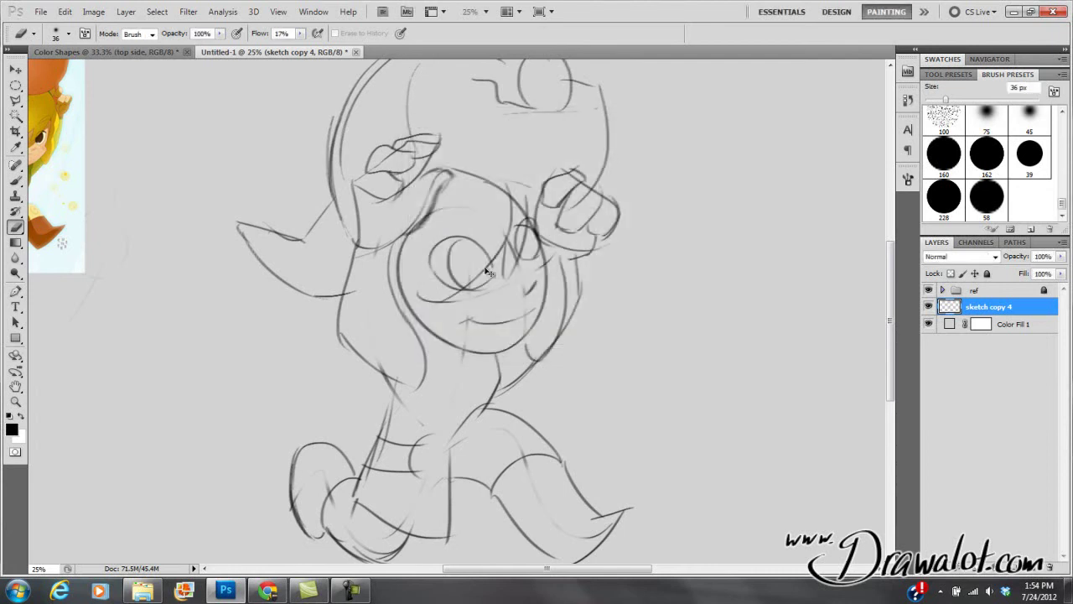
- Extend the canvas height from 12.5 to 18 inches, anchored at the bottom centre
key("ctrl+minus")
key("ctrl+minus")
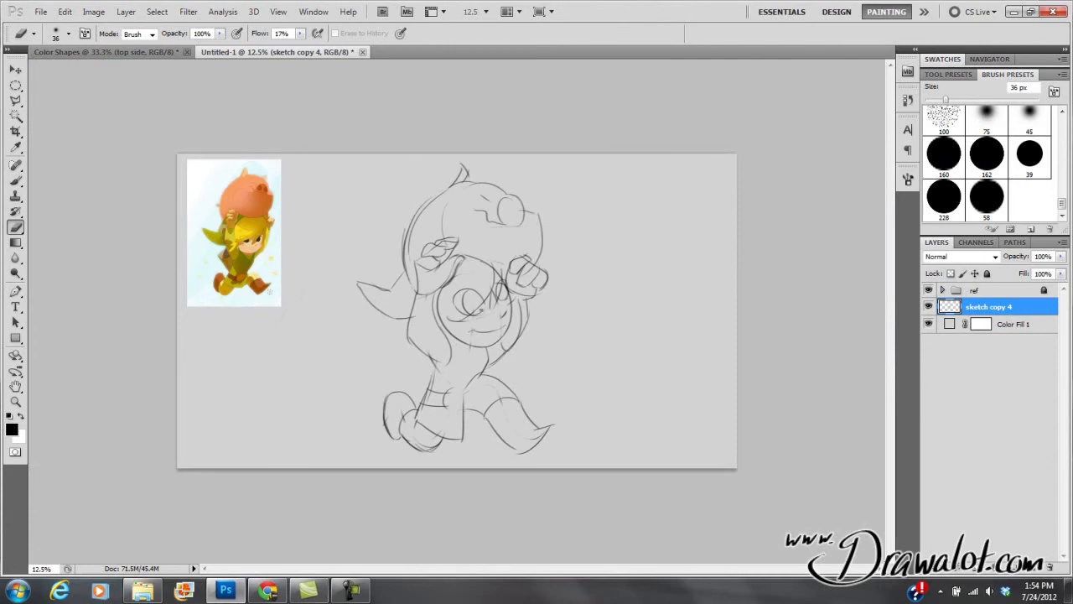
left_click(93, 12)
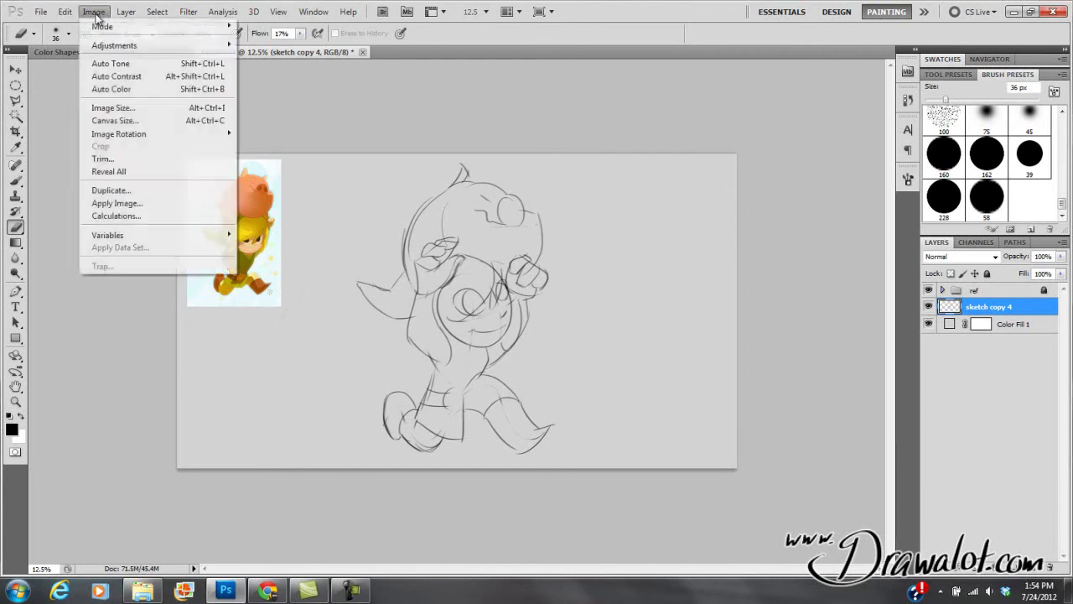
left_click(109, 121)
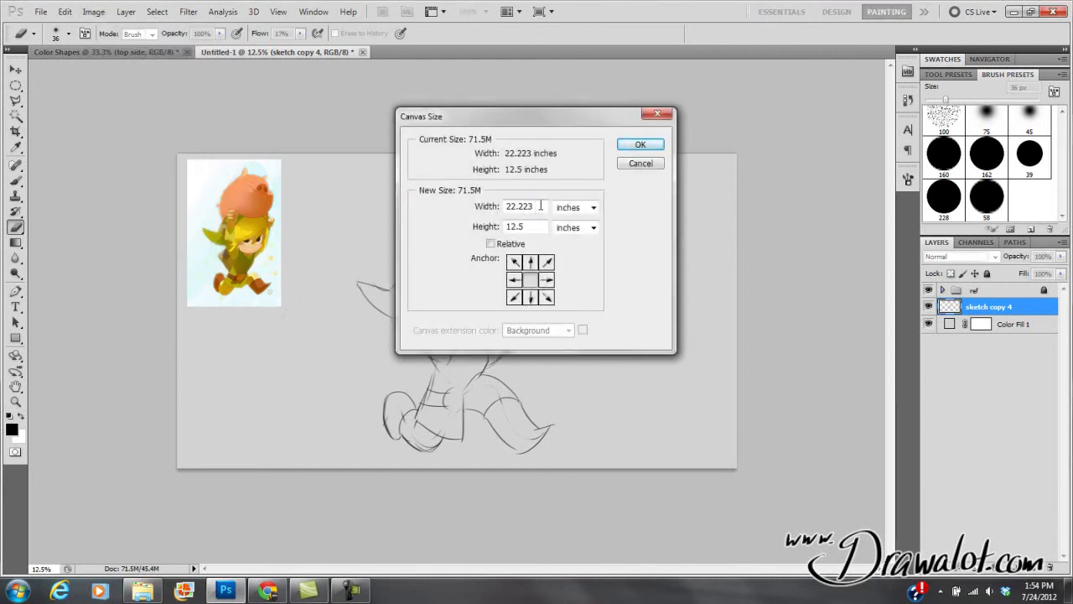
left_click_drag(541, 206, 494, 210)
left_click(530, 261)
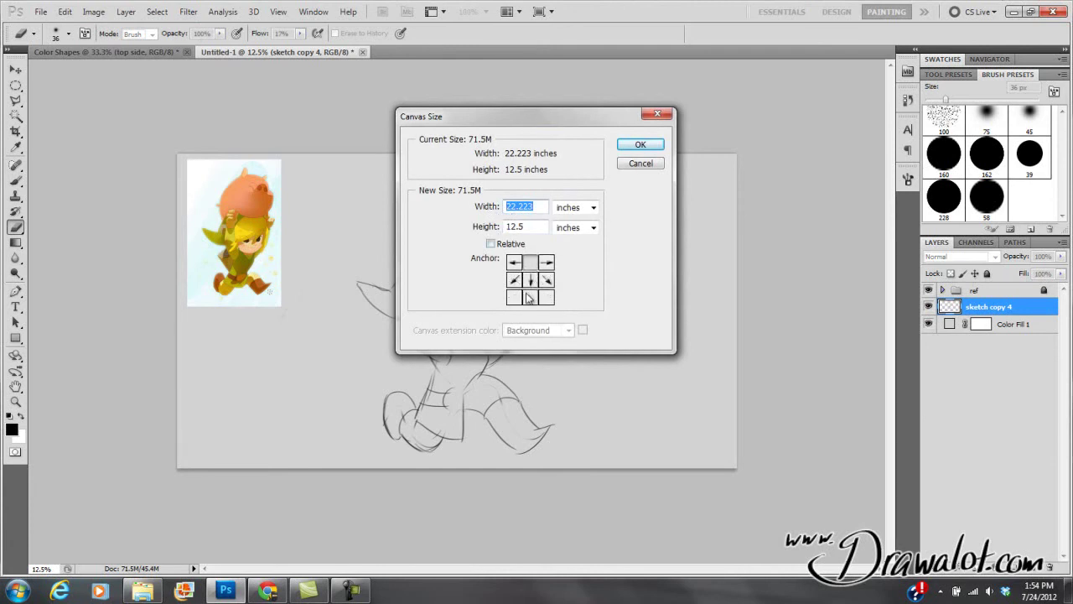
left_click(530, 297)
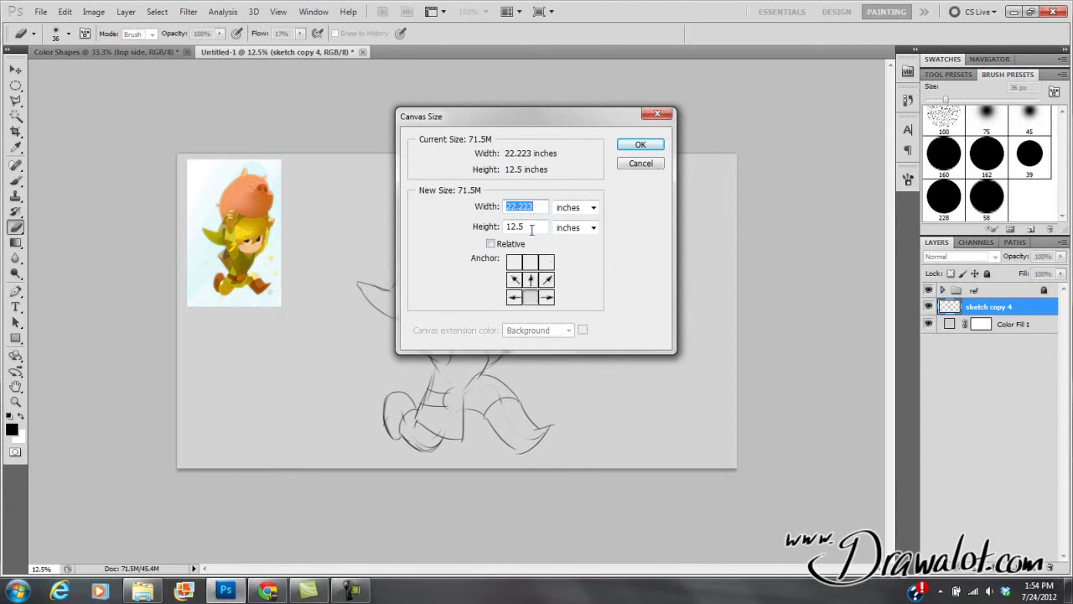
left_click_drag(531, 228, 496, 229)
type("18")
left_click(632, 147)
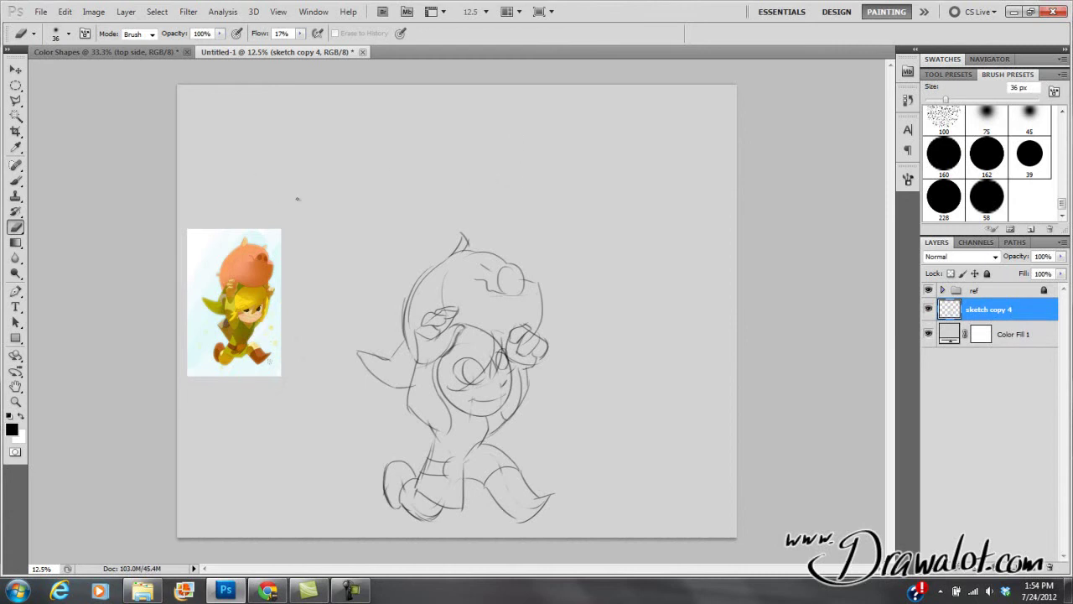
- Dismiss Canvas Size unchanged and cancel an unwanted fixed-ratio crop box
left_click(93, 12)
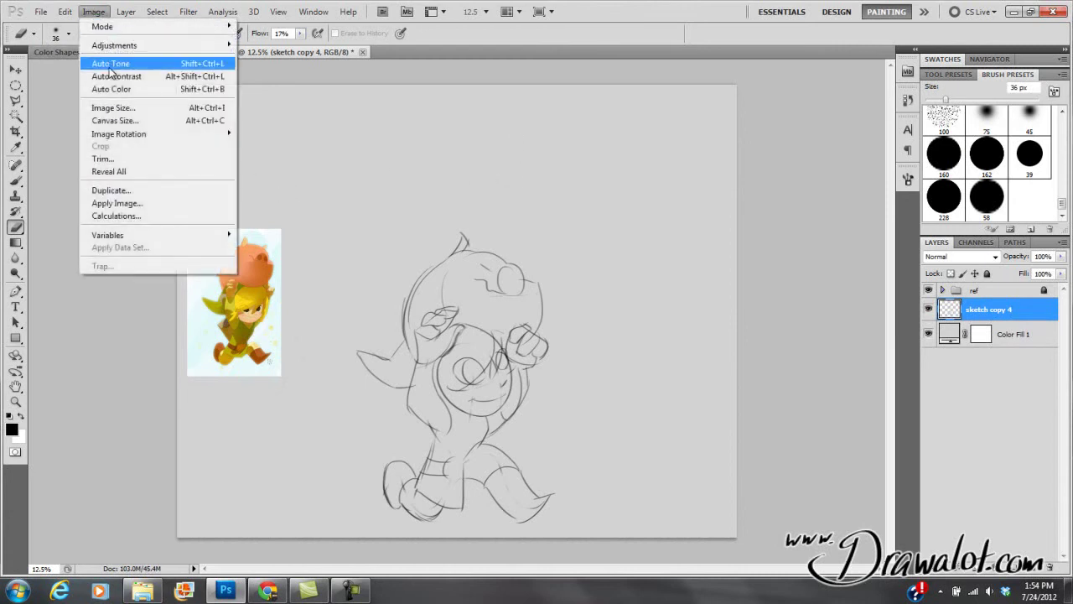
left_click(120, 122)
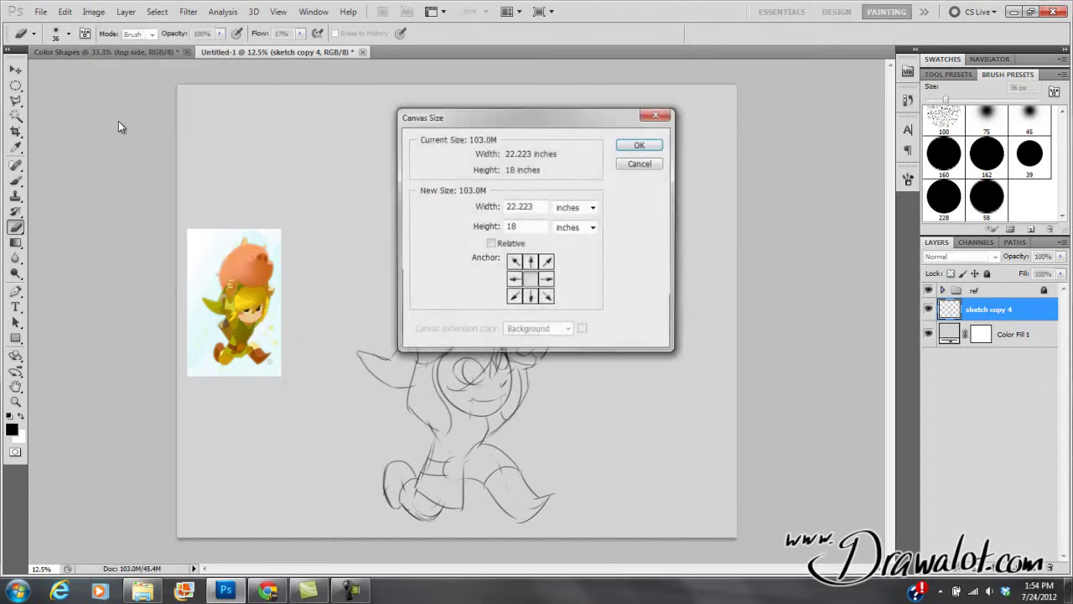
left_click(645, 162)
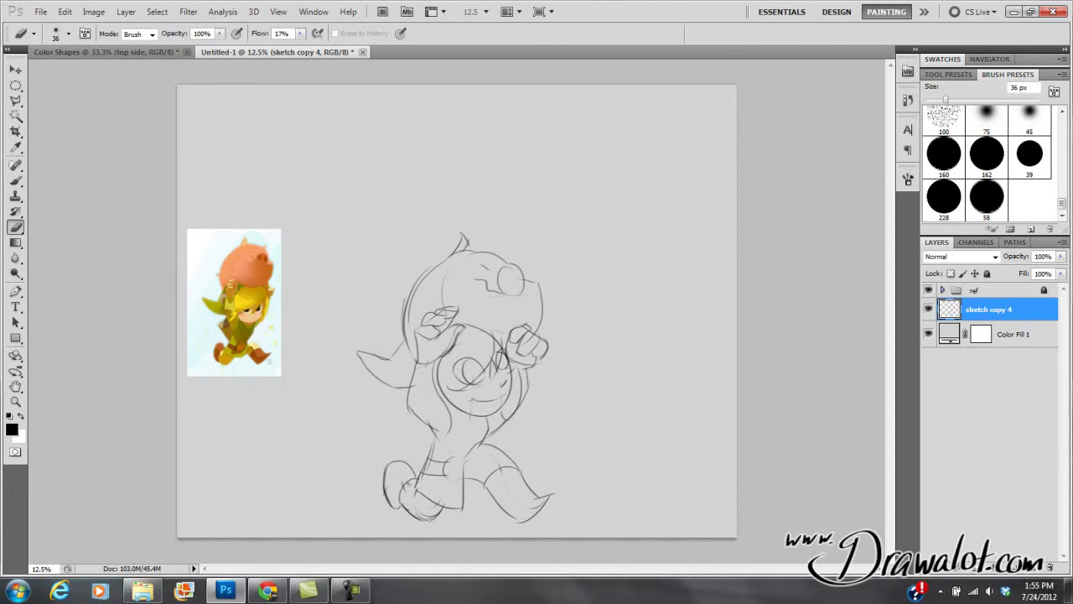
left_click(15, 131)
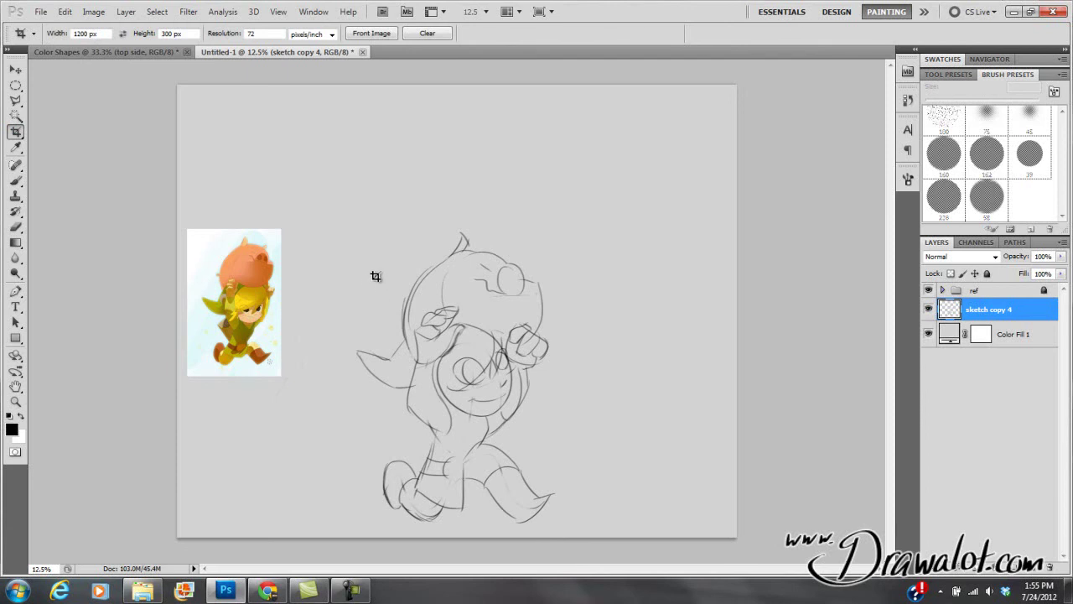
mouse_move(377, 296)
left_mouse_down()
mouse_move(564, 424)
mouse_move(567, 445)
mouse_move(558, 394)
left_mouse_up()
right_click(525, 336)
left_click(556, 358)
- Clear the crop width and height presets, crop to Link's face, and move the sketch up
double_click(81, 33)
key("BackSpace")
double_click(172, 34)
key("BackSpace")
type("3")
left_click_drag(389, 296, 548, 431)
right_click(491, 354)
left_click(507, 362)
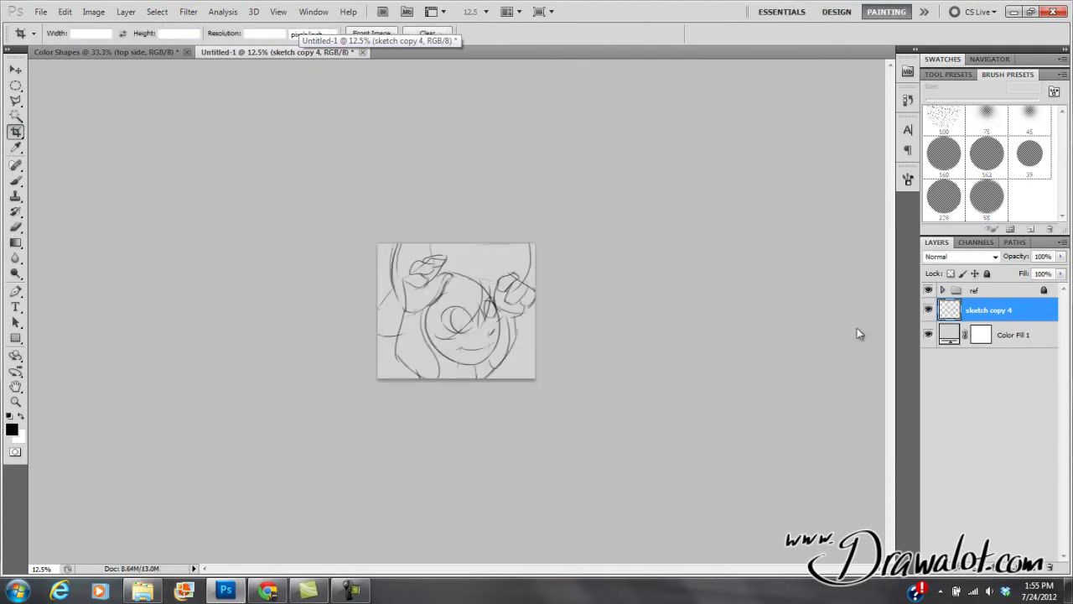
key("v")
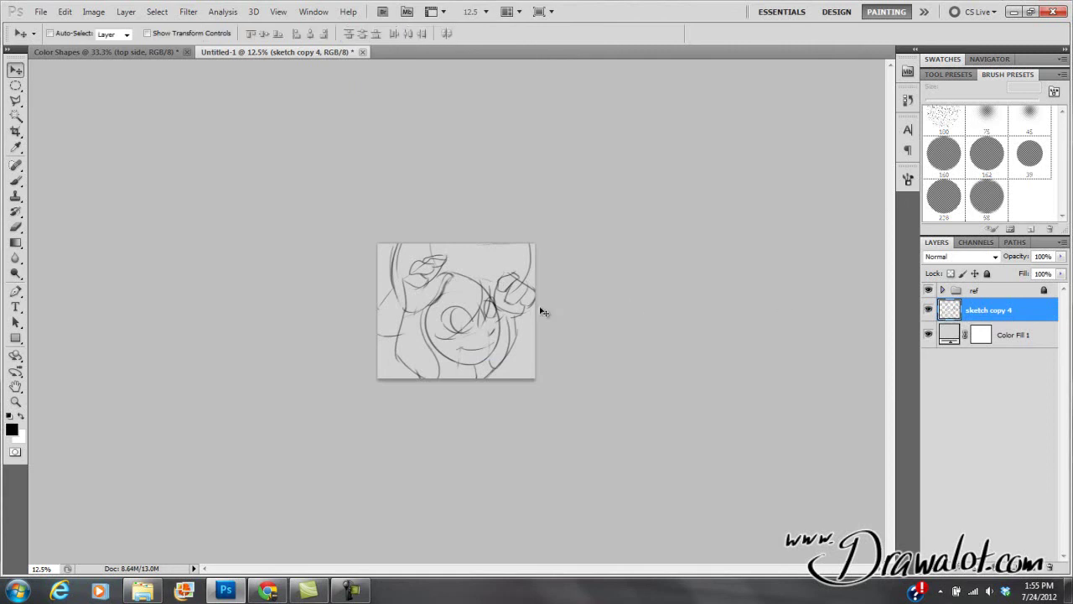
mouse_move(460, 328)
left_mouse_down()
mouse_move(470, 275)
mouse_move(525, 340)
mouse_move(481, 369)
mouse_move(451, 370)
mouse_move(467, 305)
mouse_move(492, 294)
left_mouse_up()
- Undo the crop, trim the canvas to 5 × 5 inches centred, and reposition the sketch on Link's face
key("ctrl+alt+z")
key("ctrl+alt+z")
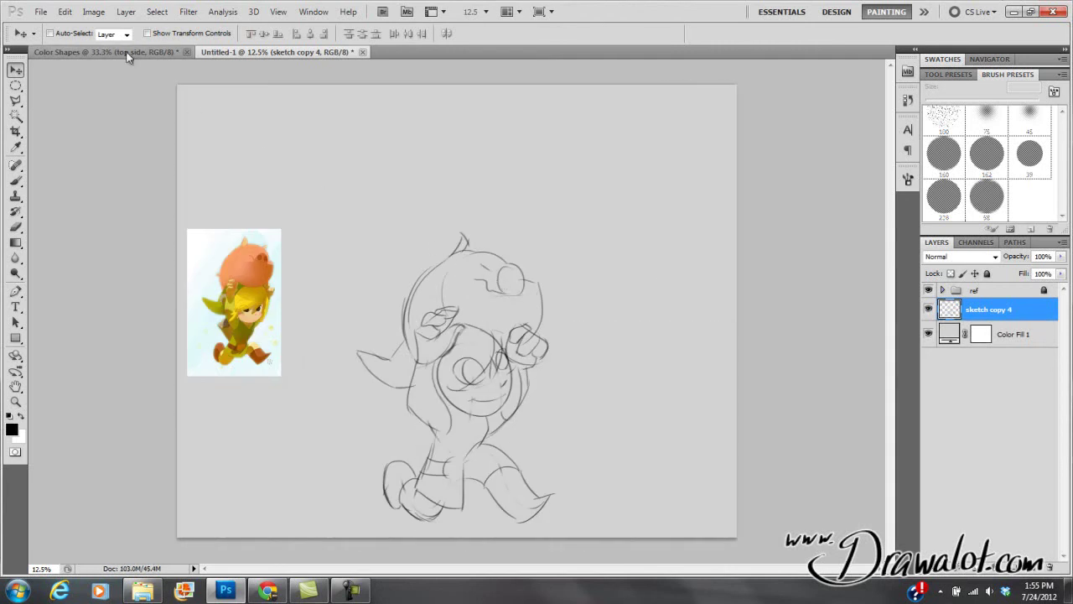
left_click(93, 12)
left_click(113, 120)
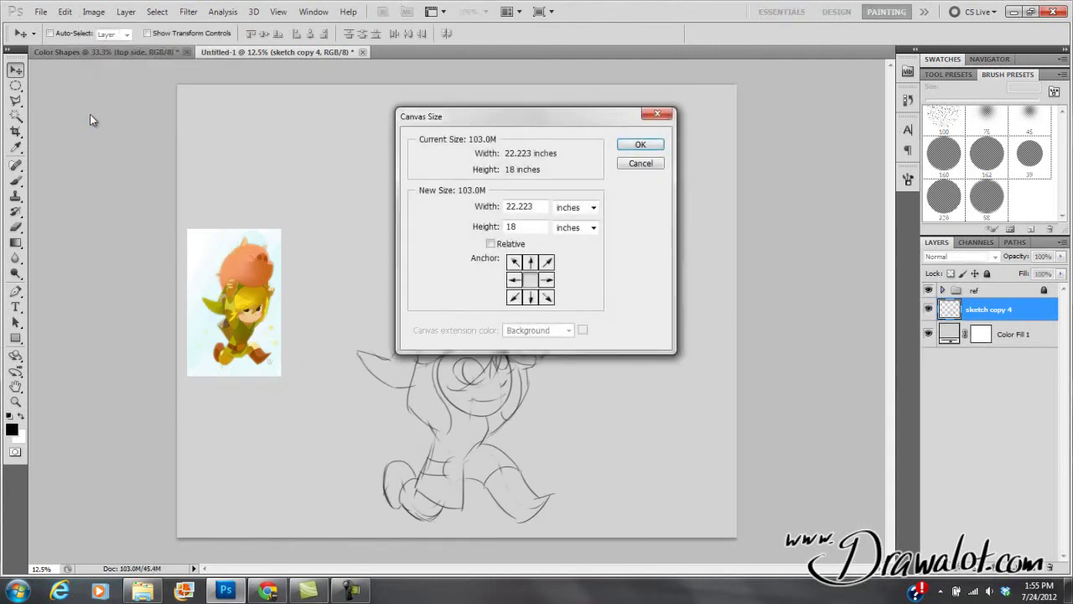
left_click(530, 279)
left_click_drag(544, 206, 502, 228)
type("55")
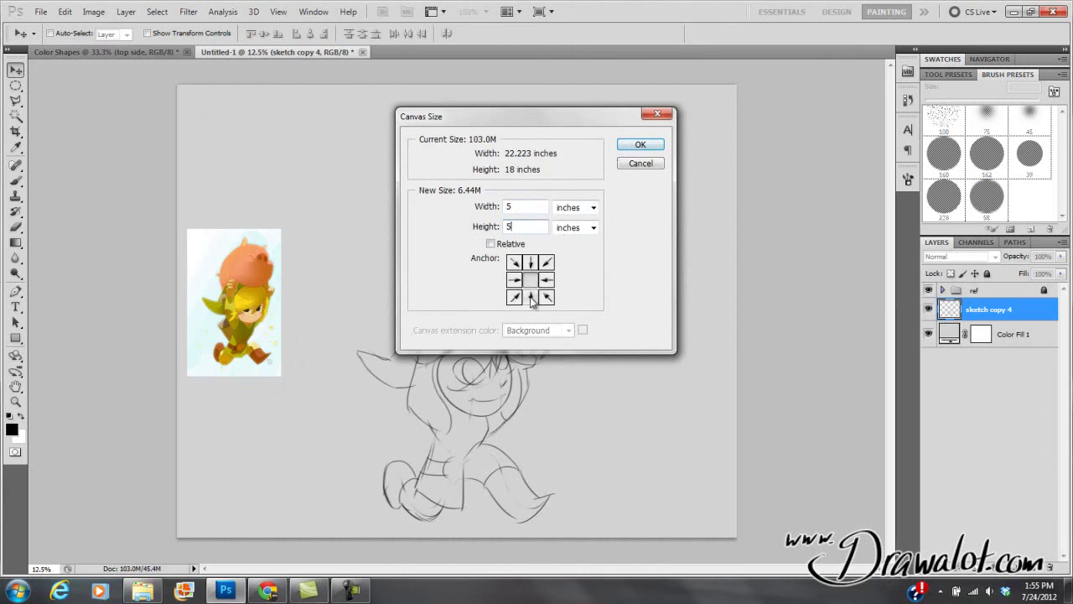
key("Up")
left_click(642, 151)
left_click(504, 227)
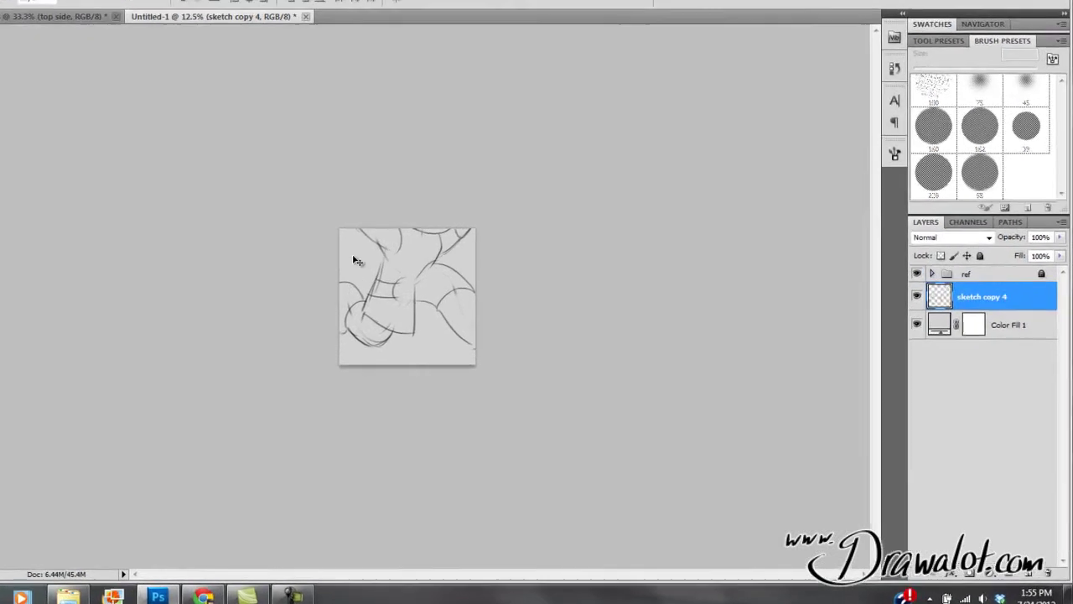
mouse_move(421, 312)
left_mouse_down()
mouse_move(428, 461)
mouse_move(437, 331)
left_mouse_up()
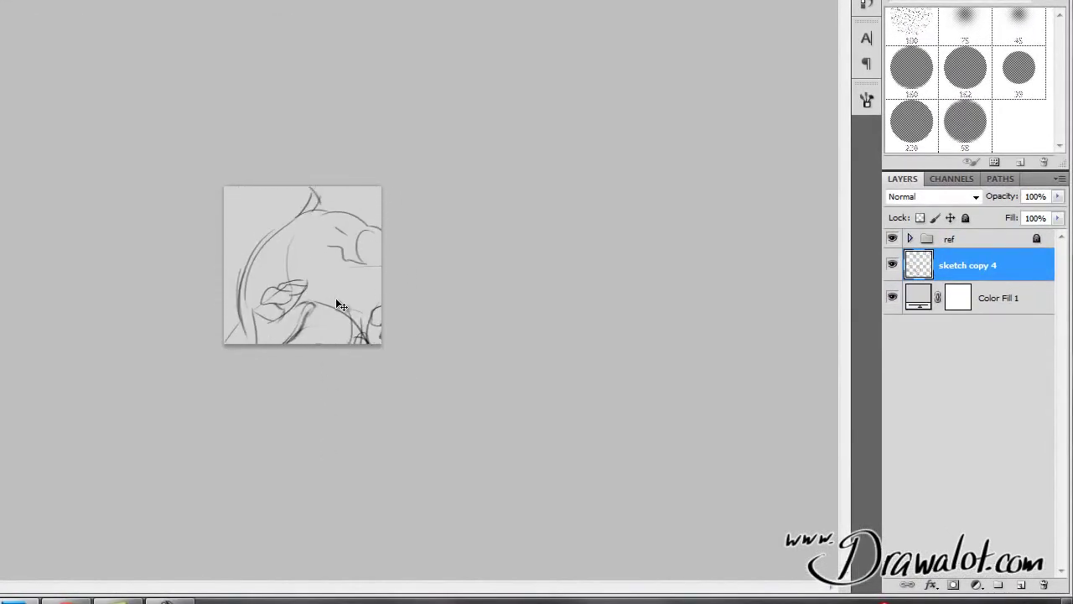
mouse_move(338, 305)
left_mouse_down()
mouse_move(316, 199)
mouse_move(335, 148)
mouse_move(323, 213)
mouse_move(322, 180)
mouse_move(278, 318)
mouse_move(345, 264)
mouse_move(307, 156)
mouse_move(310, 132)
mouse_move(338, 252)
mouse_move(361, 246)
mouse_move(301, 202)
mouse_move(343, 214)
mouse_move(333, 223)
mouse_move(349, 184)
mouse_move(263, 165)
mouse_move(179, 234)
mouse_move(280, 180)
mouse_move(277, 303)
mouse_move(251, 297)
mouse_move(270, 289)
left_mouse_up()
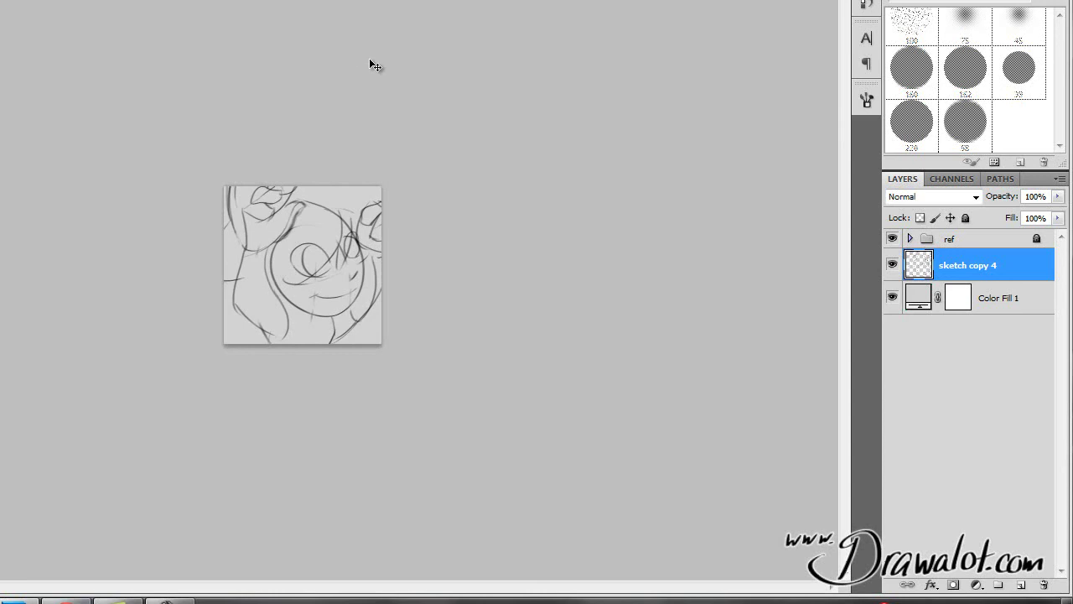
- Zoom in so Link's face fills much of the window
left_click(320, 248)
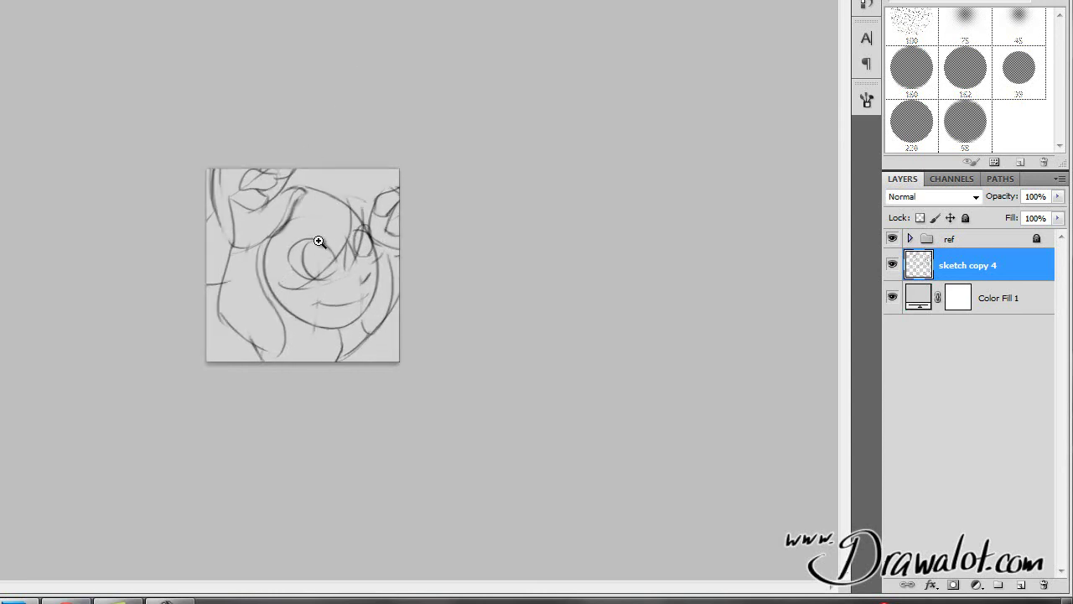
left_click(318, 247)
left_click(317, 246)
left_click(315, 247)
left_click(314, 246)
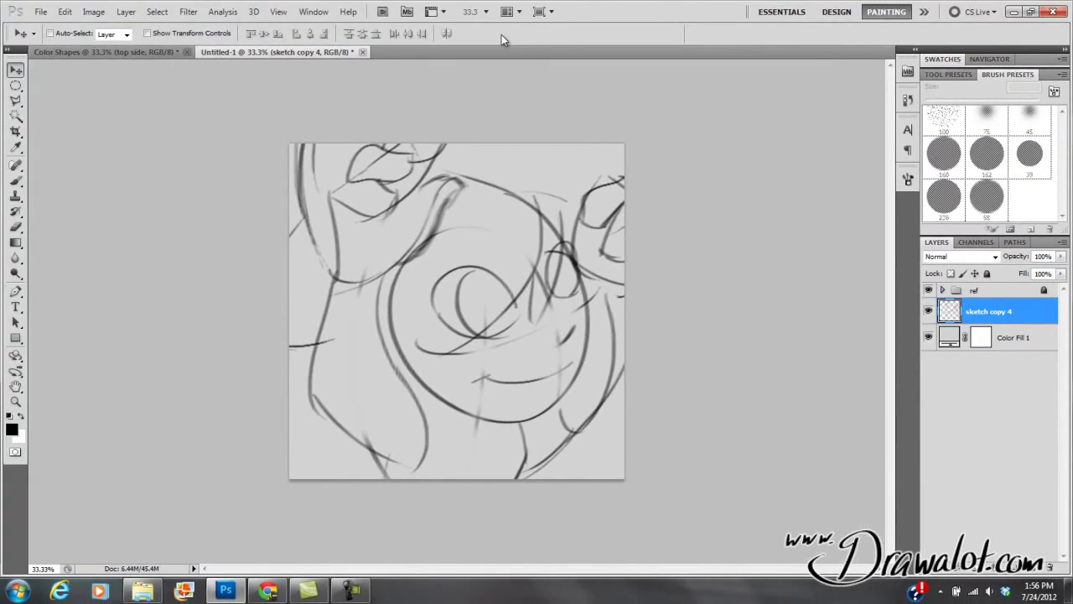
- Check Image Size and Canvas Size show 1500 × 1500 px at 300 ppi, cancelling both
key("ctrl+alt+i")
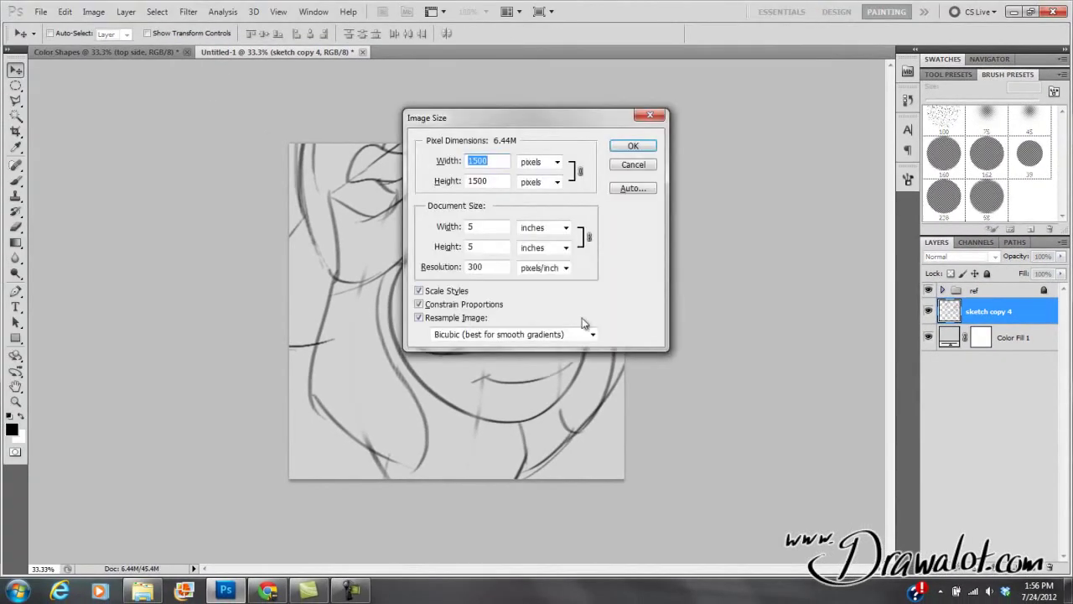
left_click(631, 166)
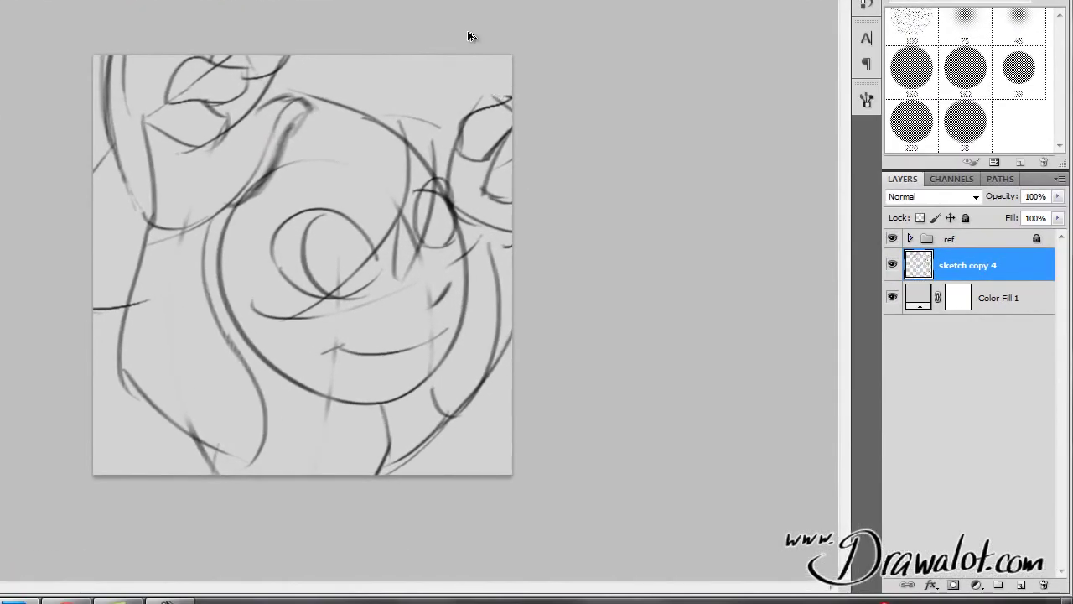
key("ctrl+alt+c")
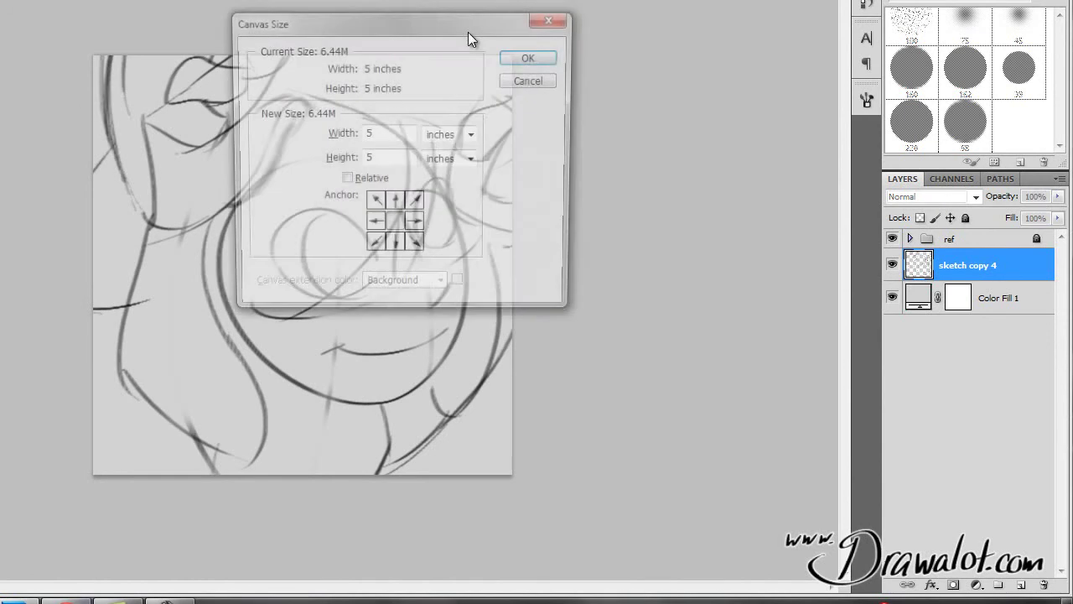
left_click(524, 78)
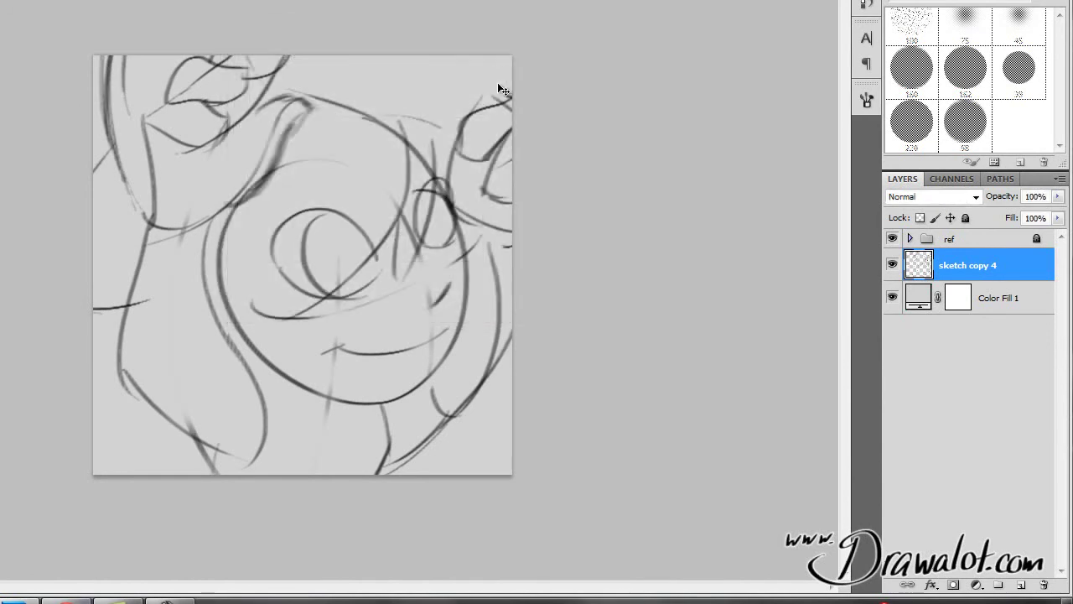